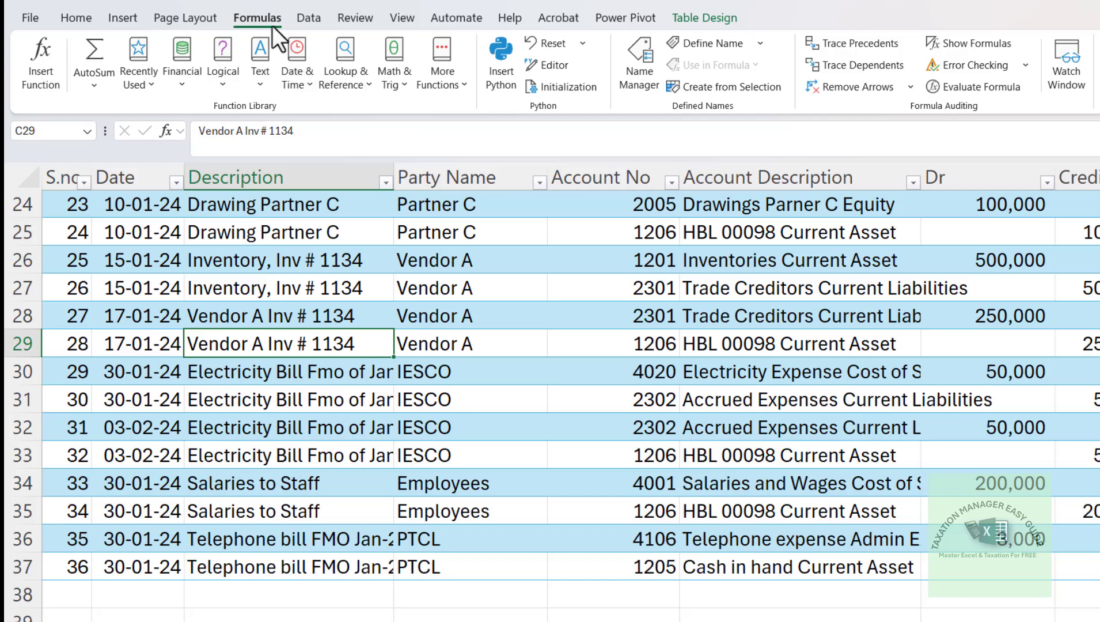
Rename Table1, the table on the General journal sheet, as ChartofAccounts in the Name Manager
left_click(640, 78)
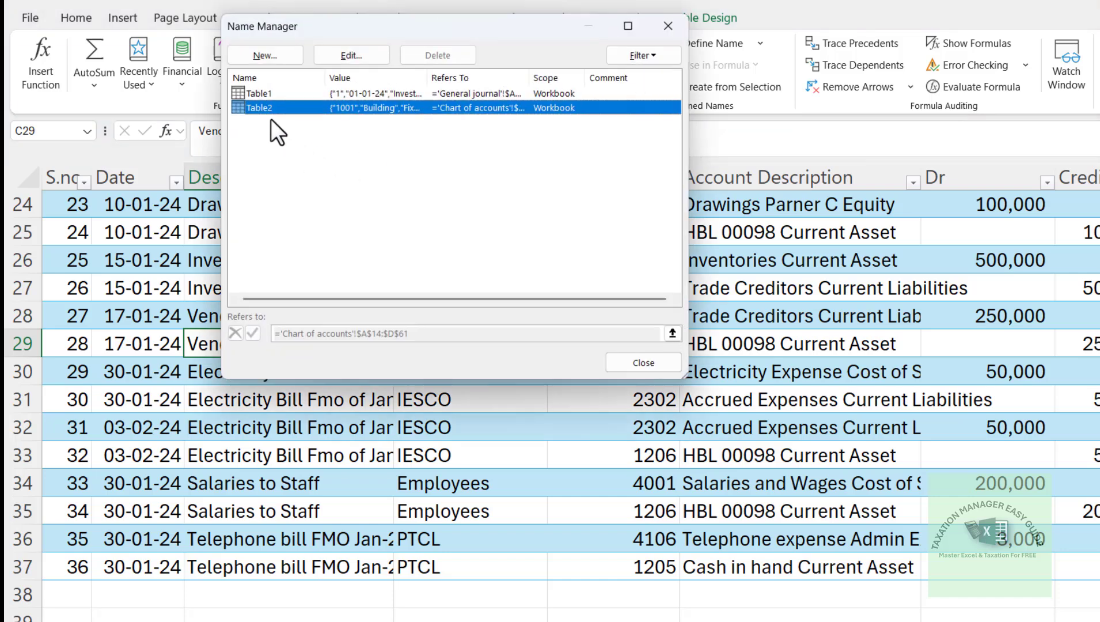
left_click(258, 95)
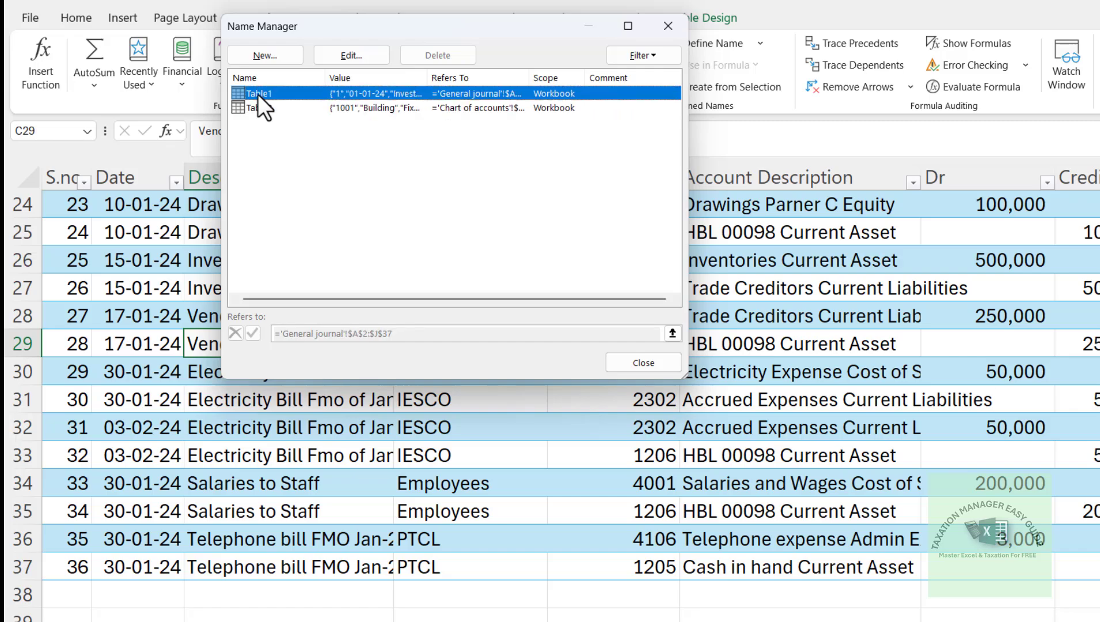
left_click(350, 58)
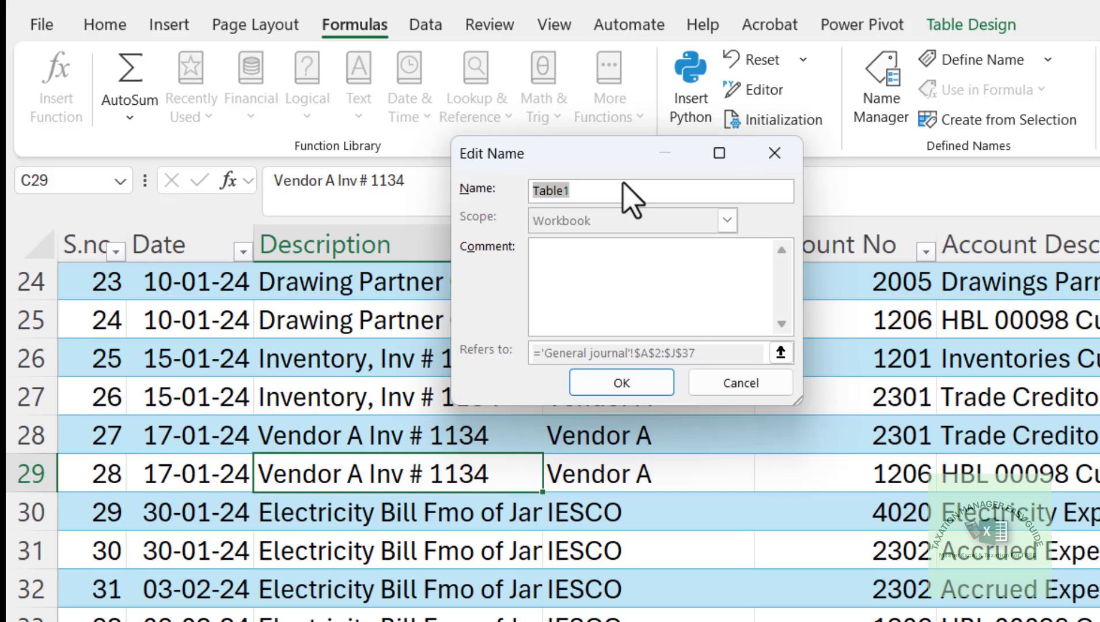
type("Chartof")
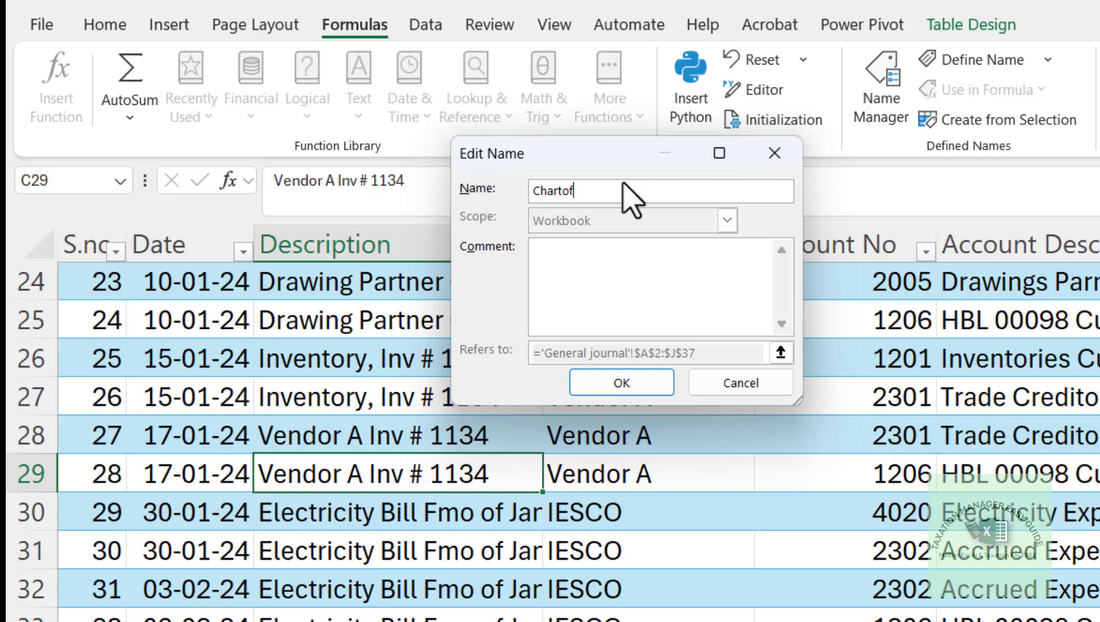
type("Accounts")
left_click(616, 391)
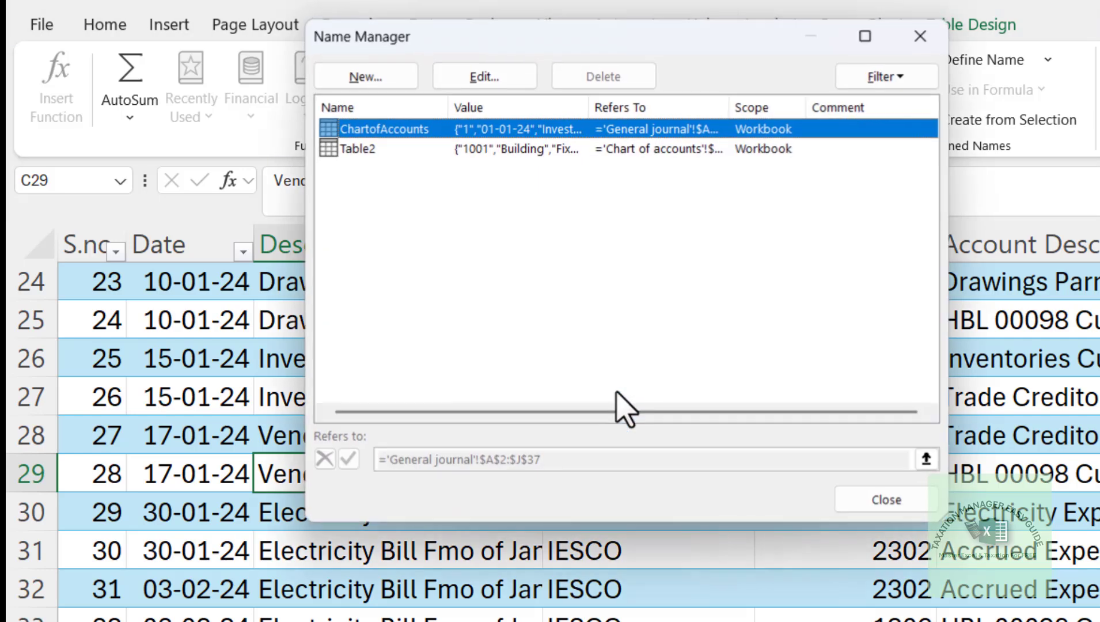
Rename Table2, the table on the Chart of accounts sheet, as GeneralJournal and close the Name Manager
left_click(361, 151)
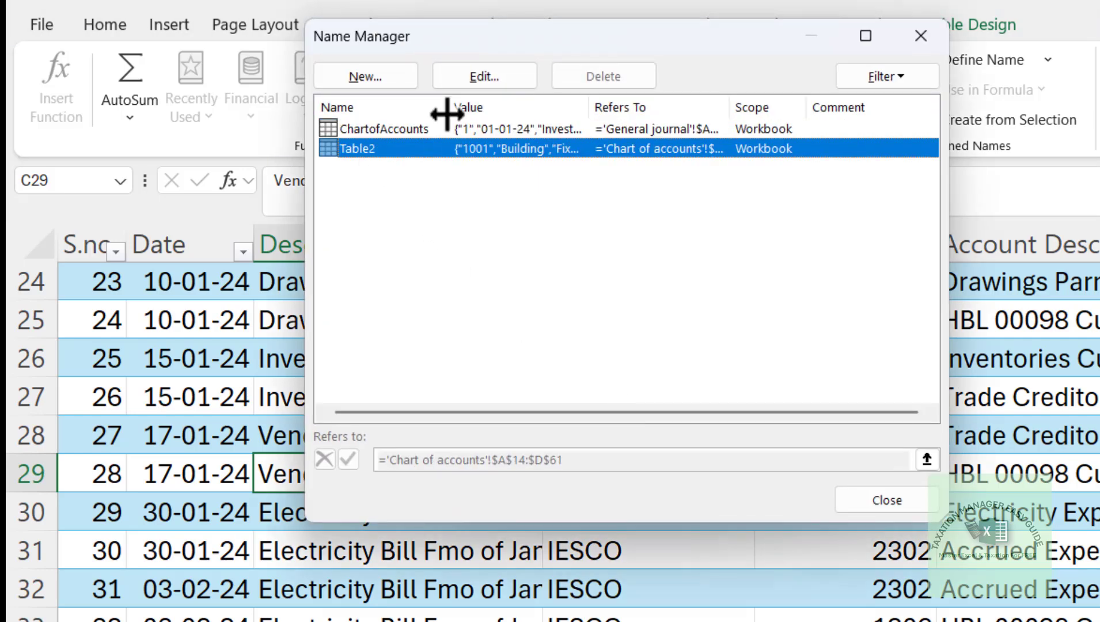
left_click(497, 80)
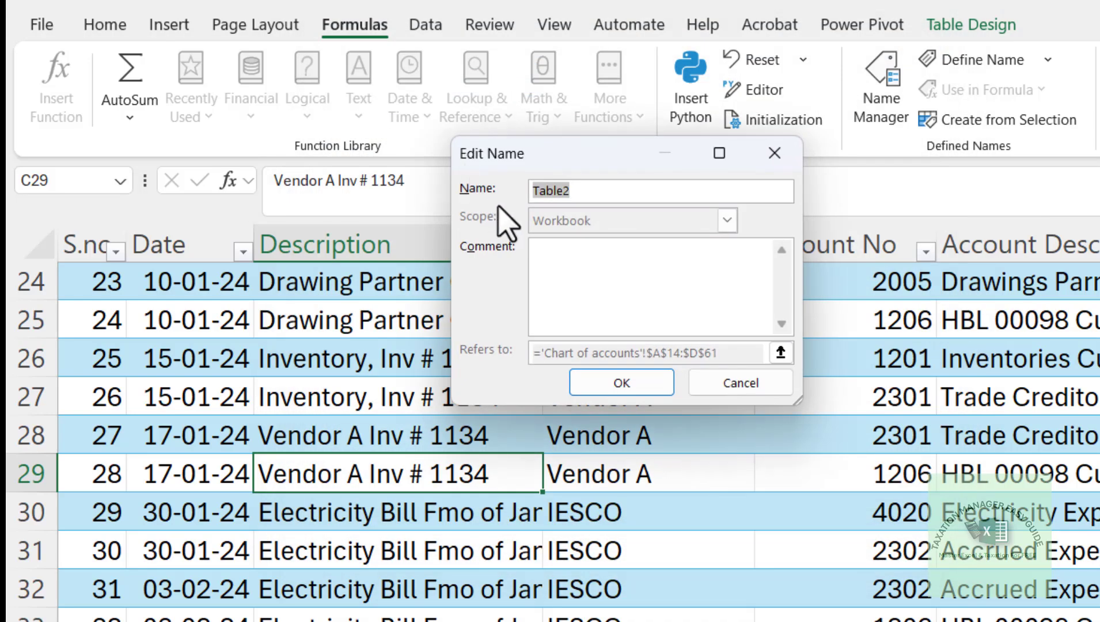
type("Gner")
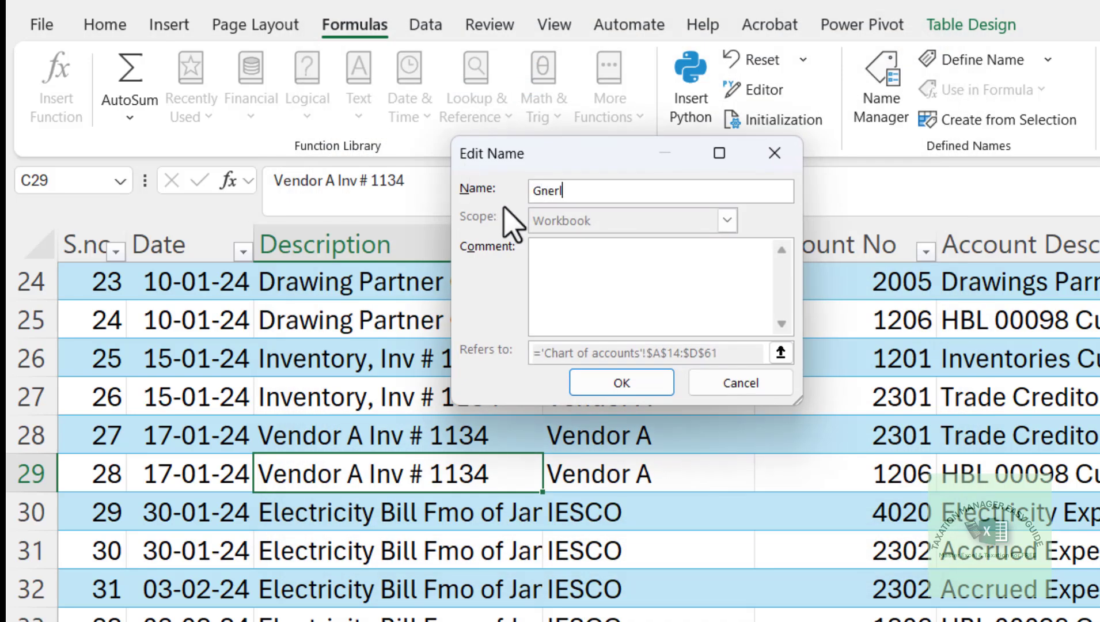
key("BackSpace")
key("BackSpace")
key("BackSpace")
type("eneralJournal")
left_click(625, 385)
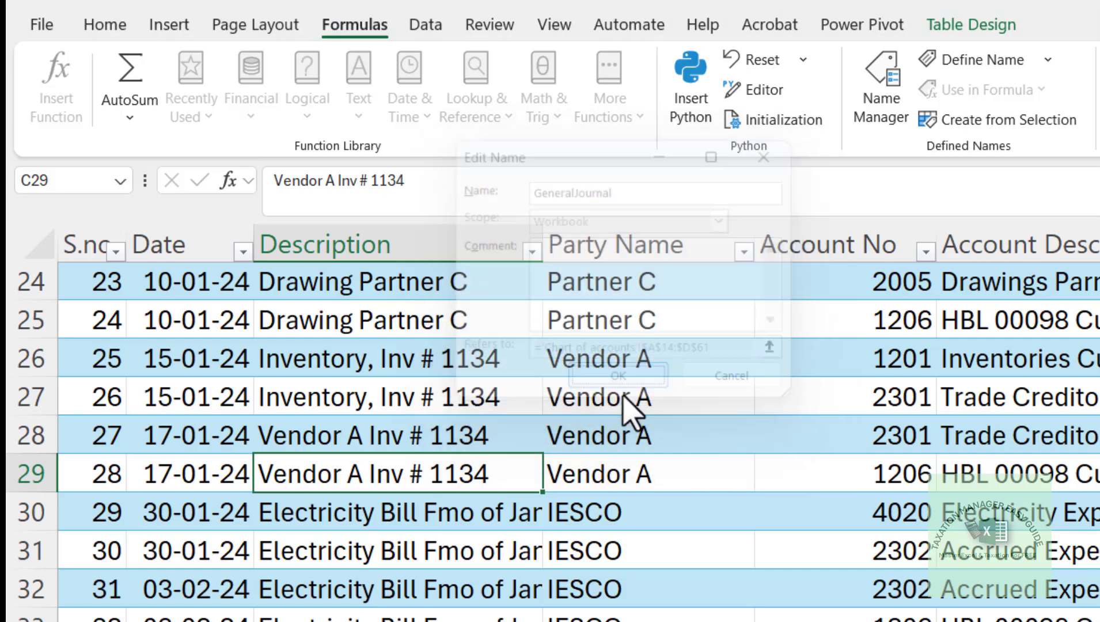
left_click(878, 507)
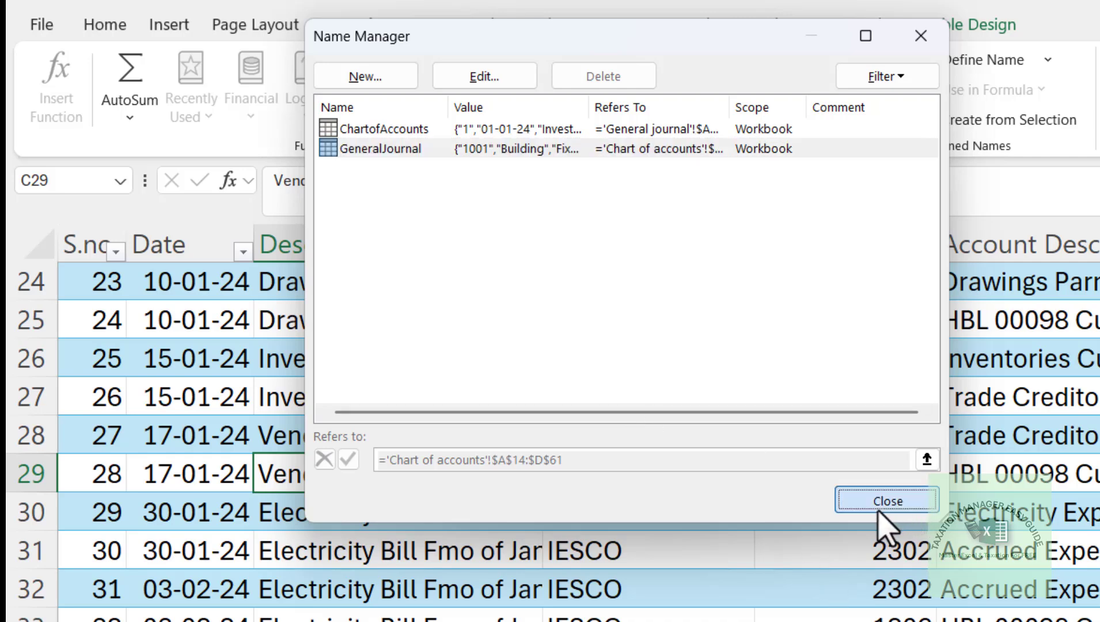
Insert a PivotTable from the GeneralJournal table at cell A1 of the existing General ledger sheet
key("ctrl+Page_Down")
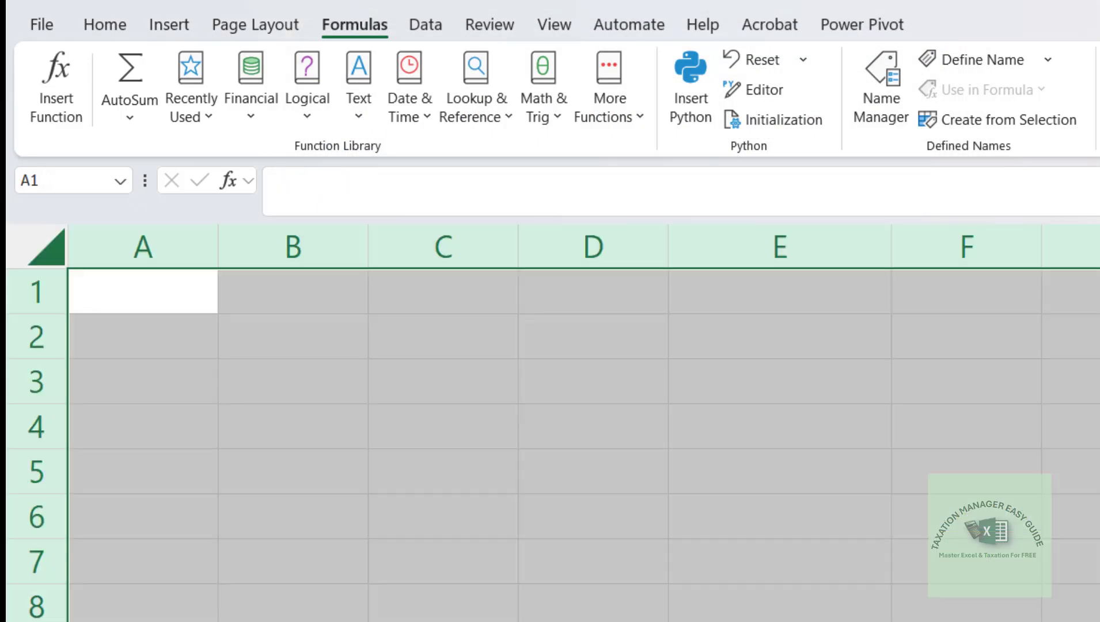
key("ctrl+Page_Down")
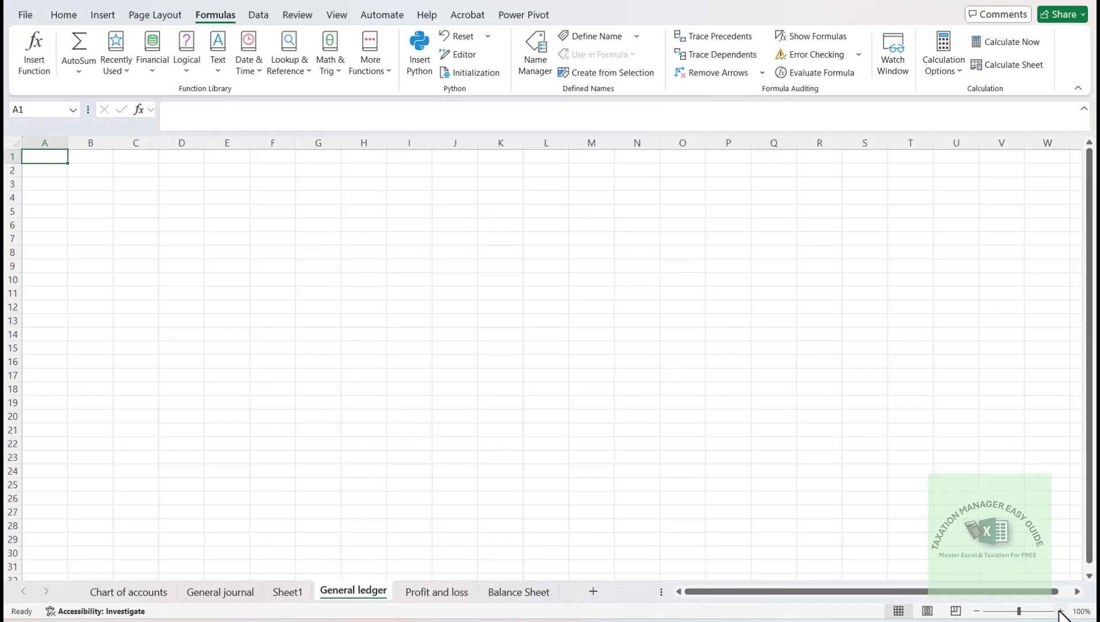
left_click(1061, 612)
left_click(1061, 611)
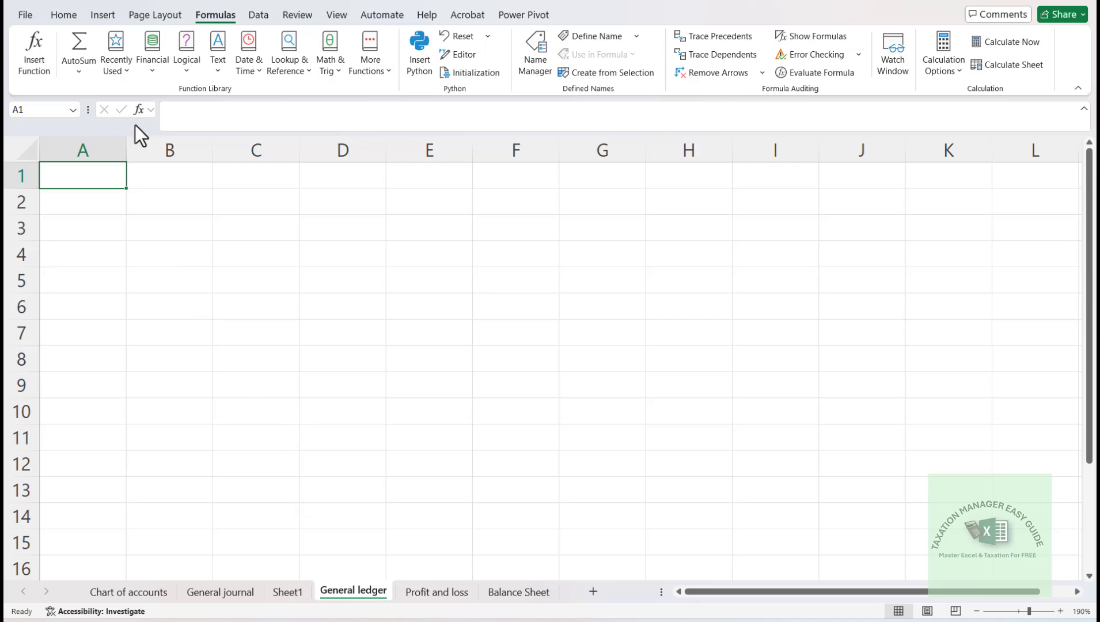
key("alt+n")
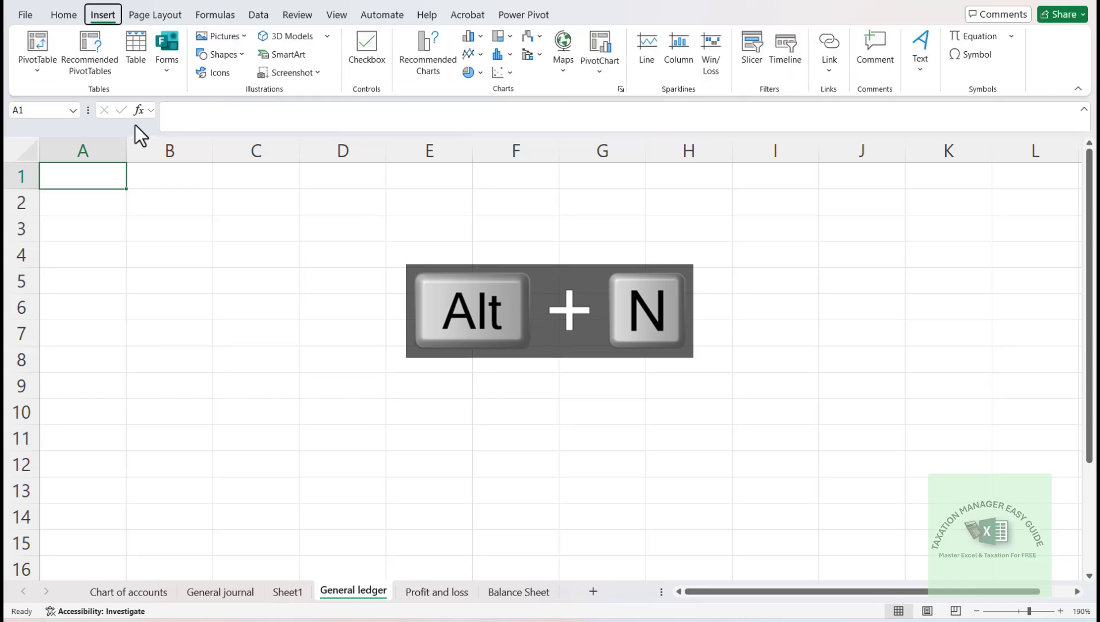
key("v")
key("t")
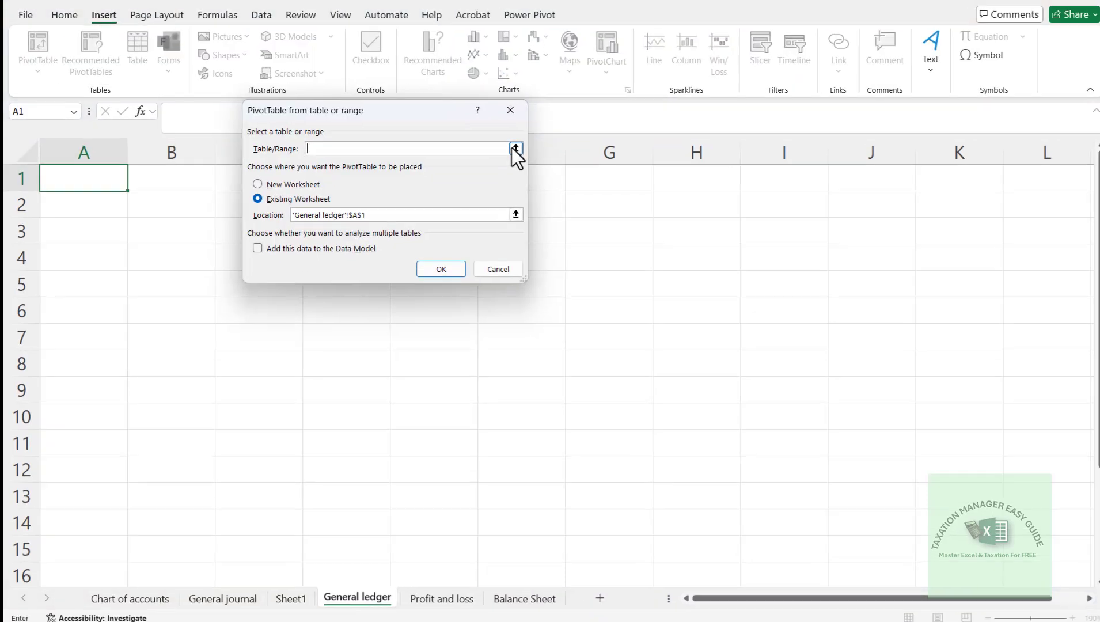
left_click(510, 146)
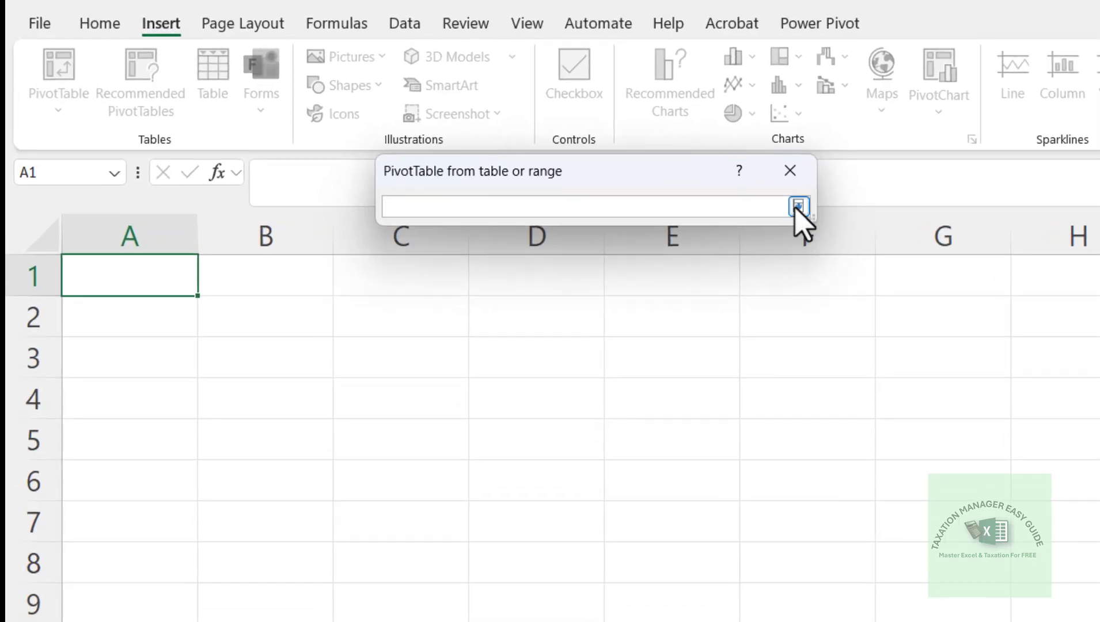
left_click(799, 207)
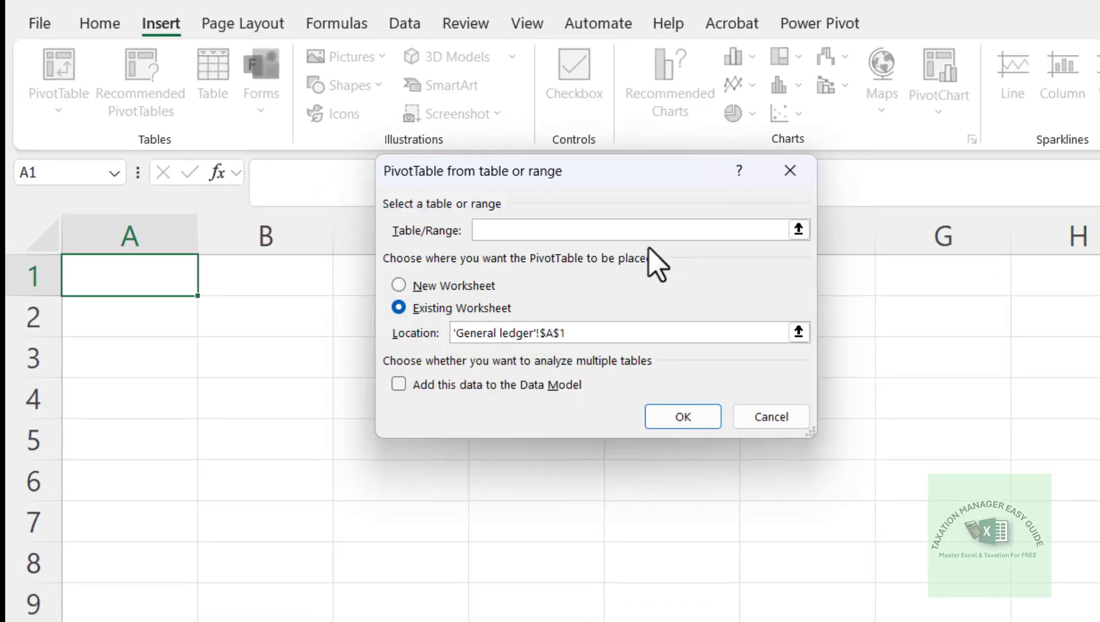
type("Generla")
type("ournal")
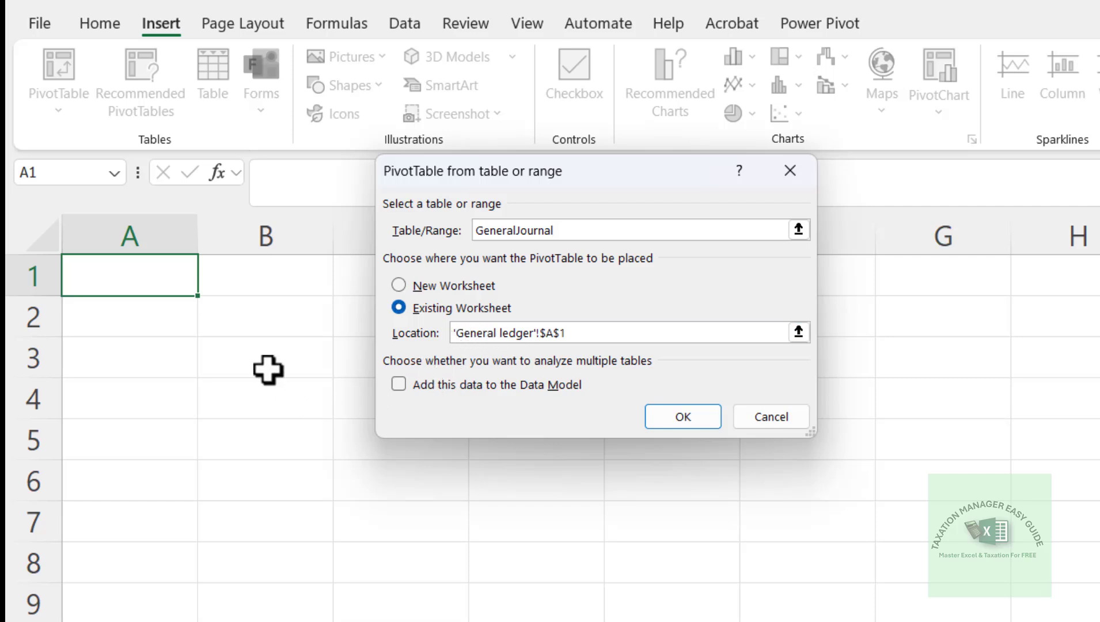
left_click(672, 417)
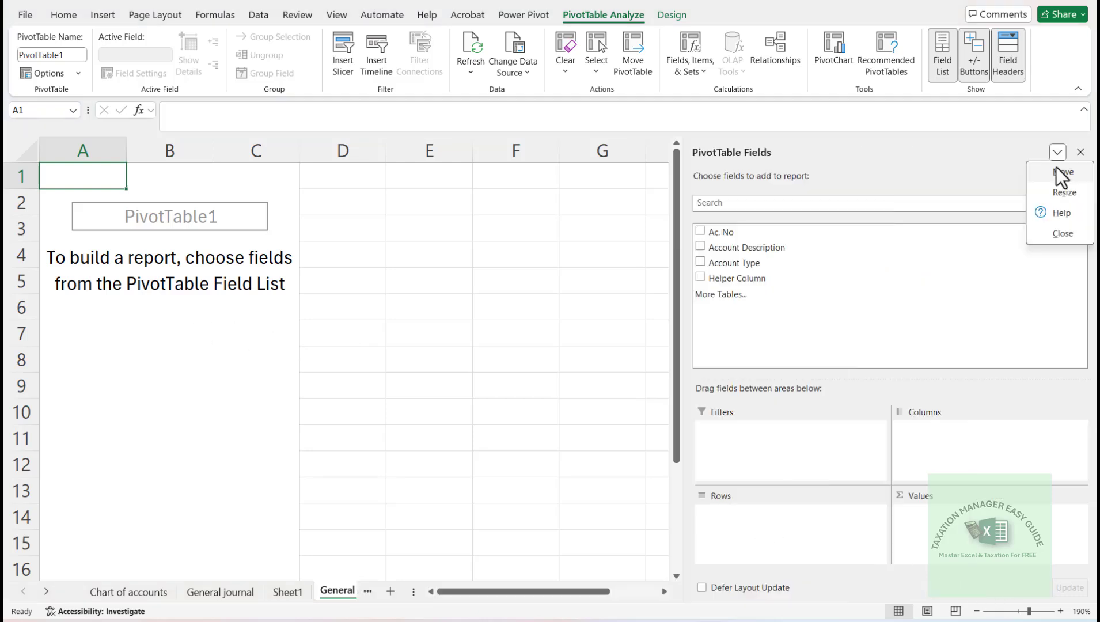
Undock the PivotTable Fields pane, place it over the sheet near the pivot table and enlarge it
left_click(1058, 169)
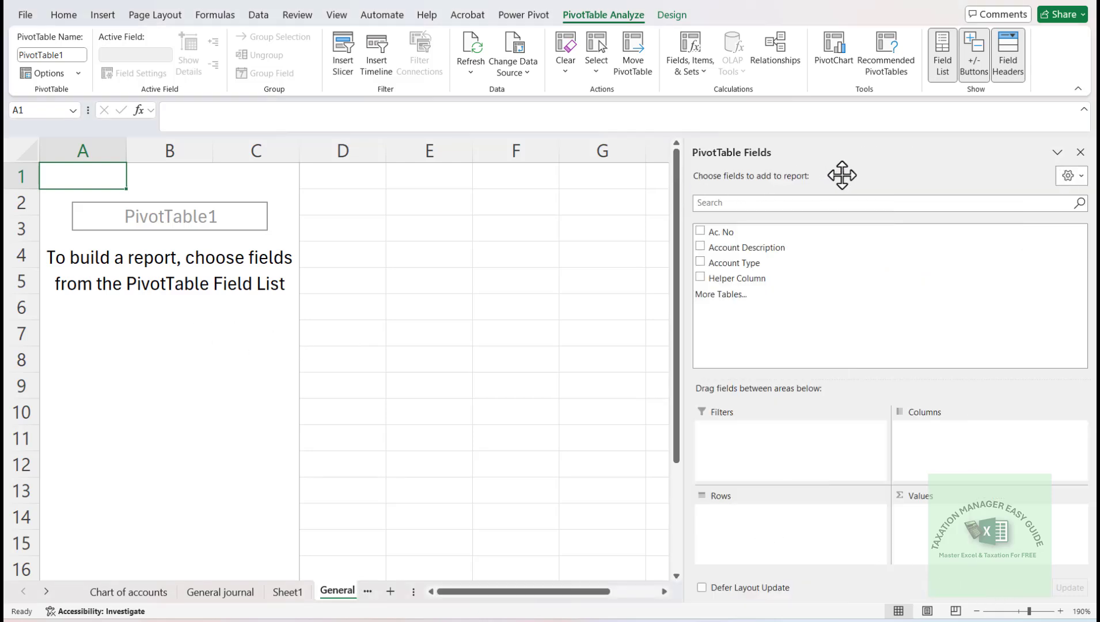
left_click_drag(842, 175, 452, 176)
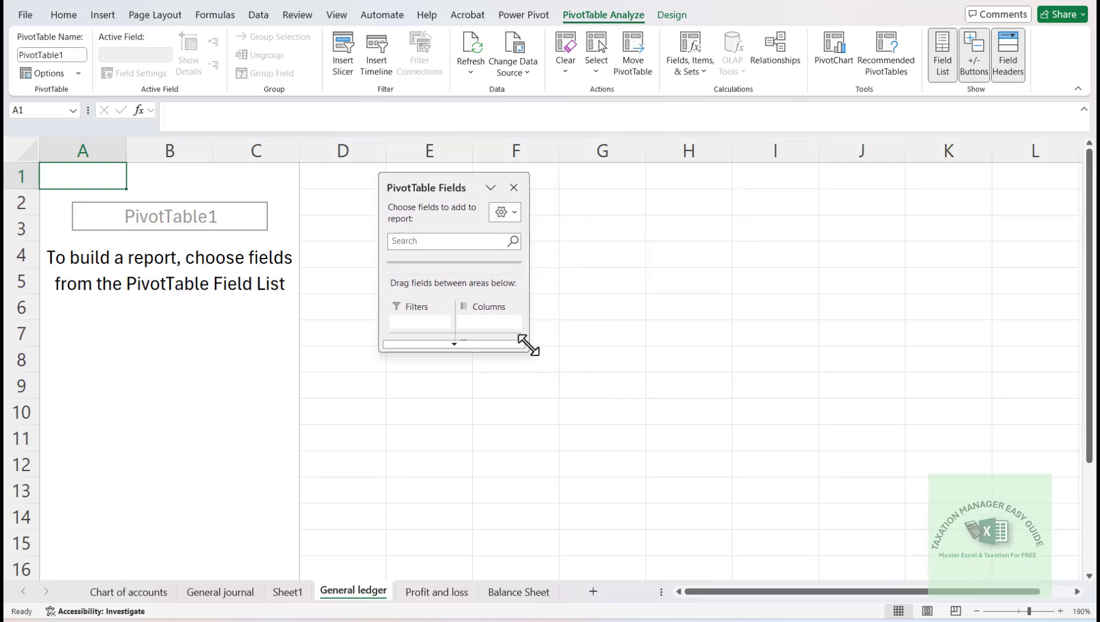
left_click_drag(527, 345, 644, 555)
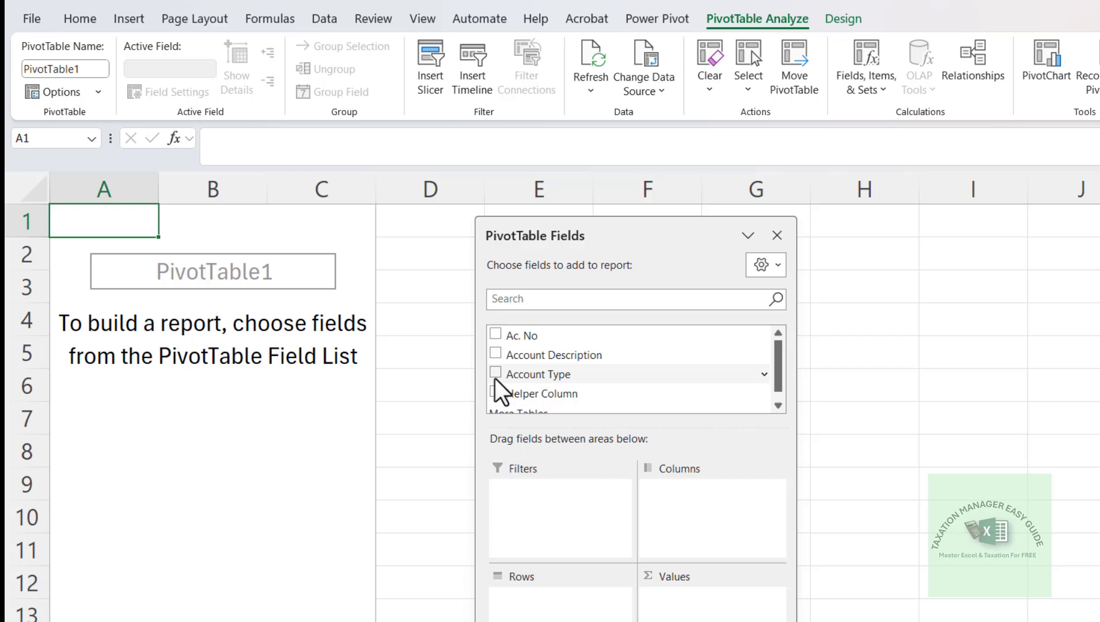
Add the Account Description field to the pivot table's rows, and hide and reshow the field list
left_click(496, 353)
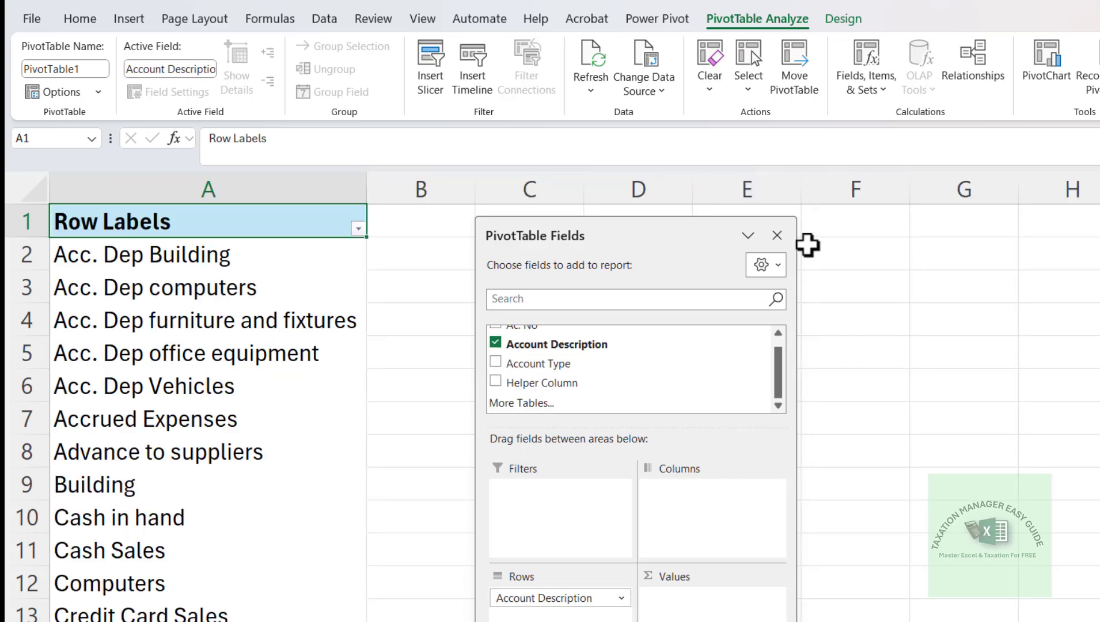
left_click(776, 236)
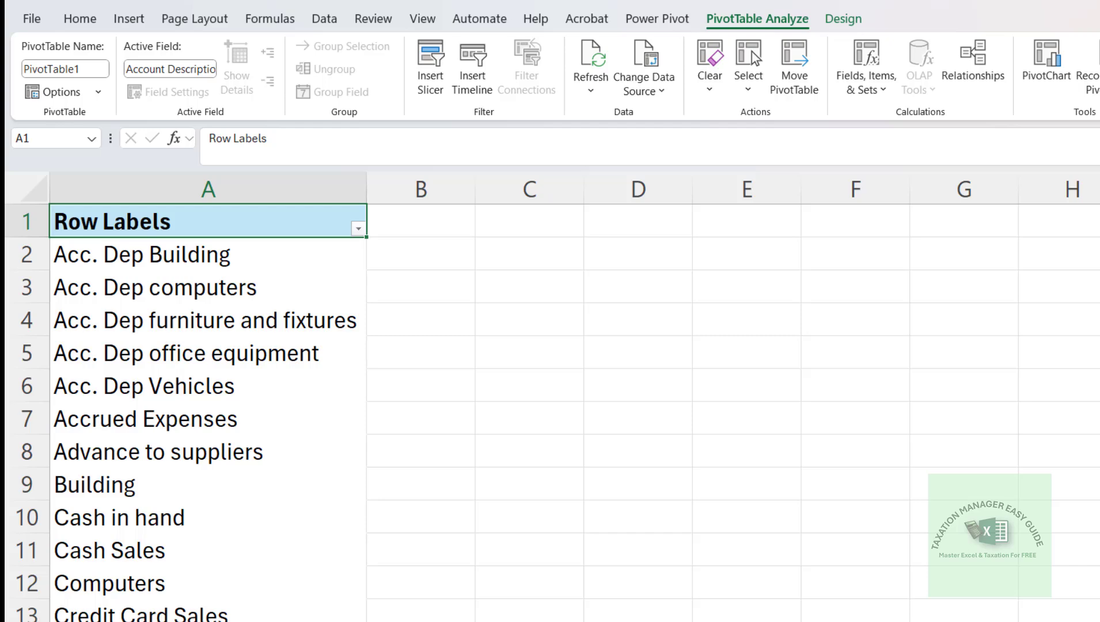
left_click(1099, 65)
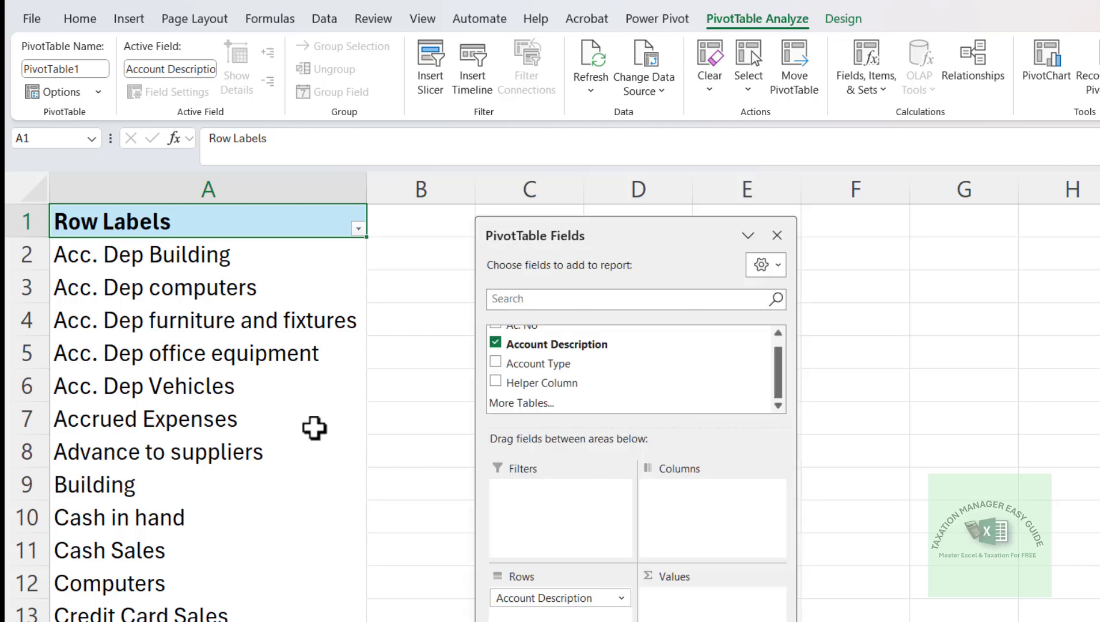
Check which table or range the pivot table uses as its data source
left_click(847, 13)
left_click(756, 19)
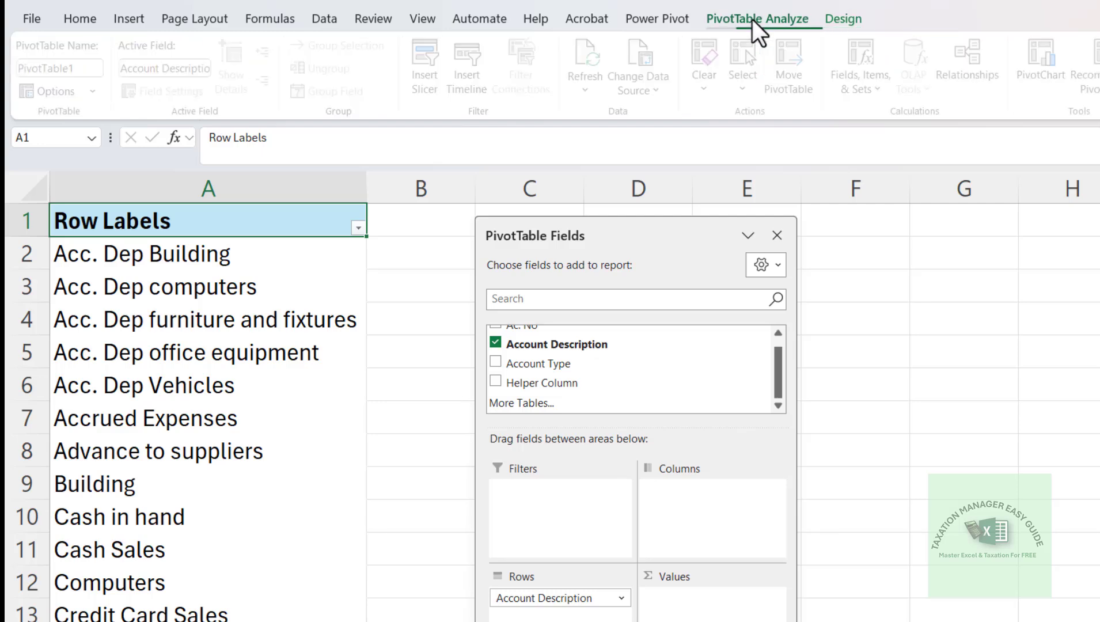
left_click(651, 96)
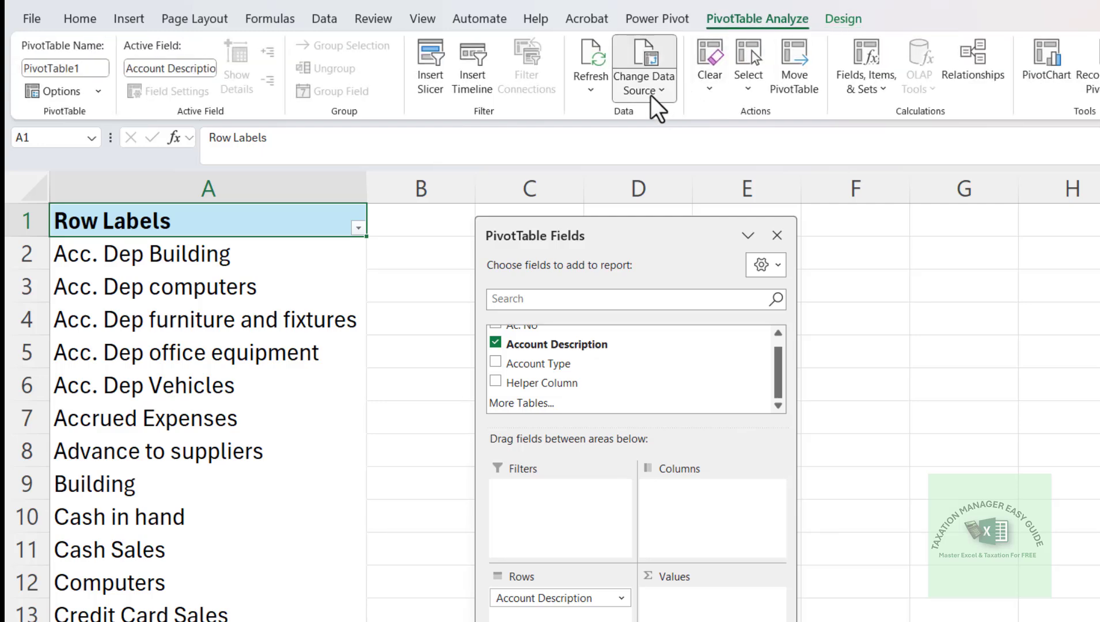
left_click(656, 118)
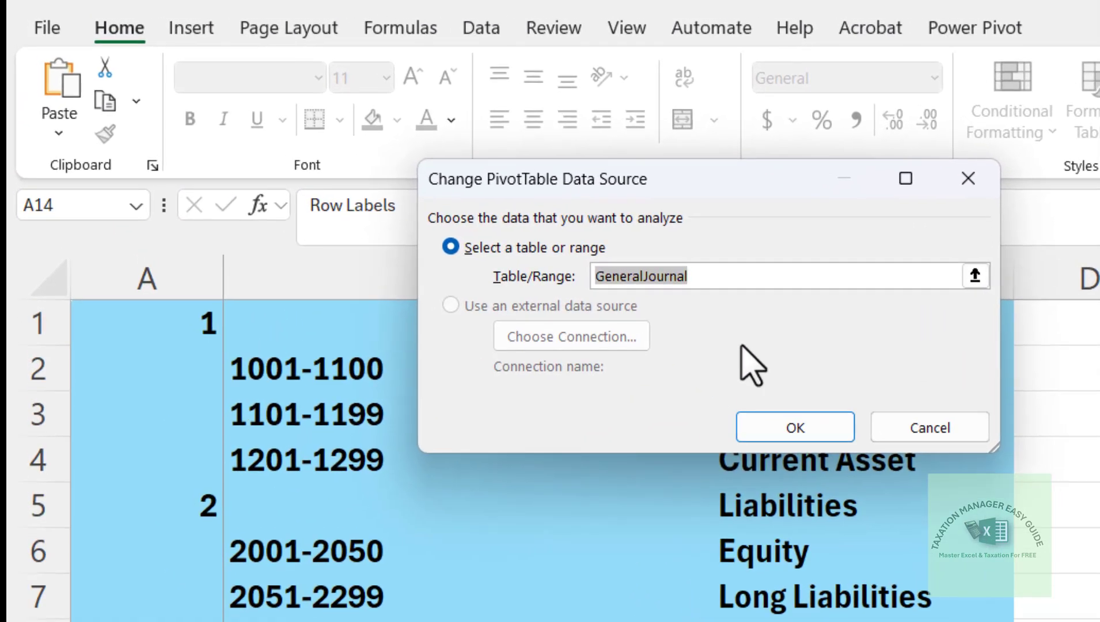
left_click(787, 436)
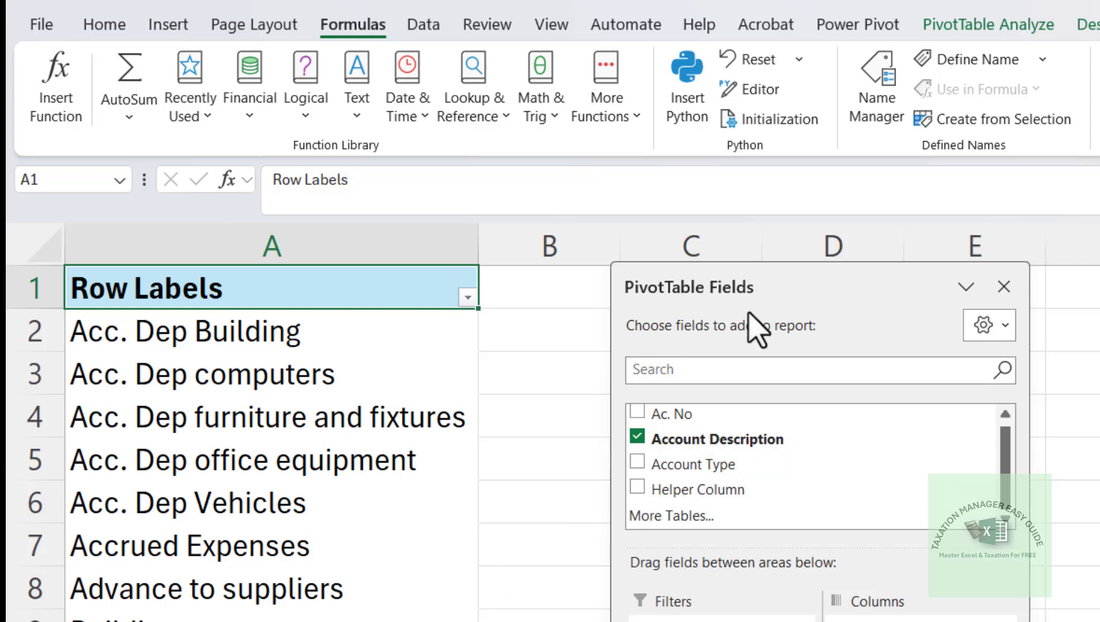
Try to rename the ChartofAccounts table as GeneralJournal in the Name Manager
left_click(893, 93)
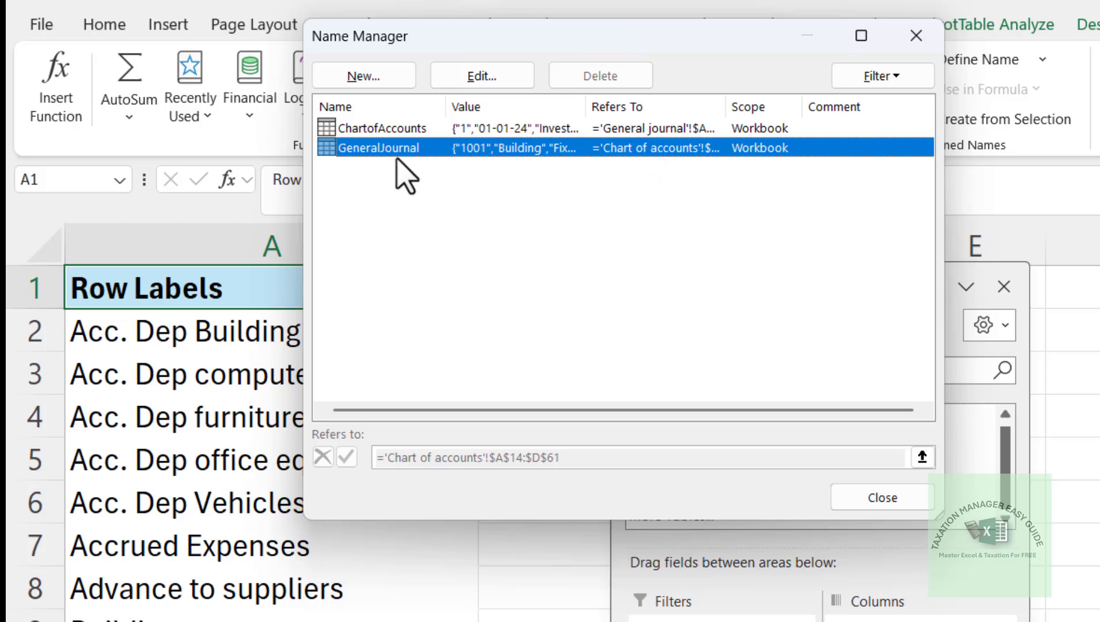
left_click(388, 137)
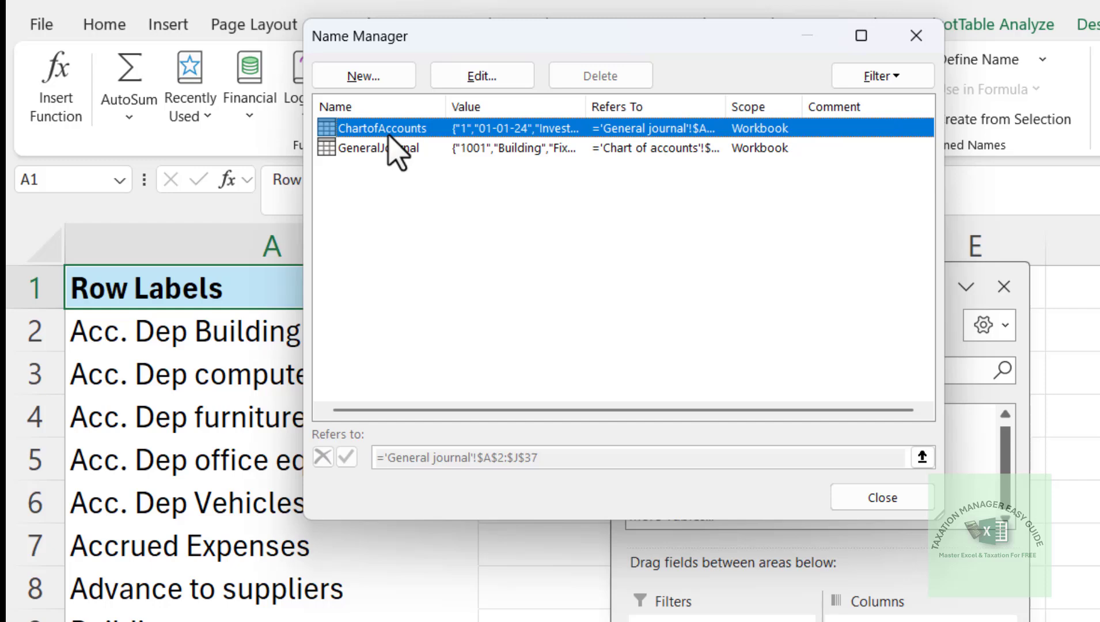
double_click(389, 135)
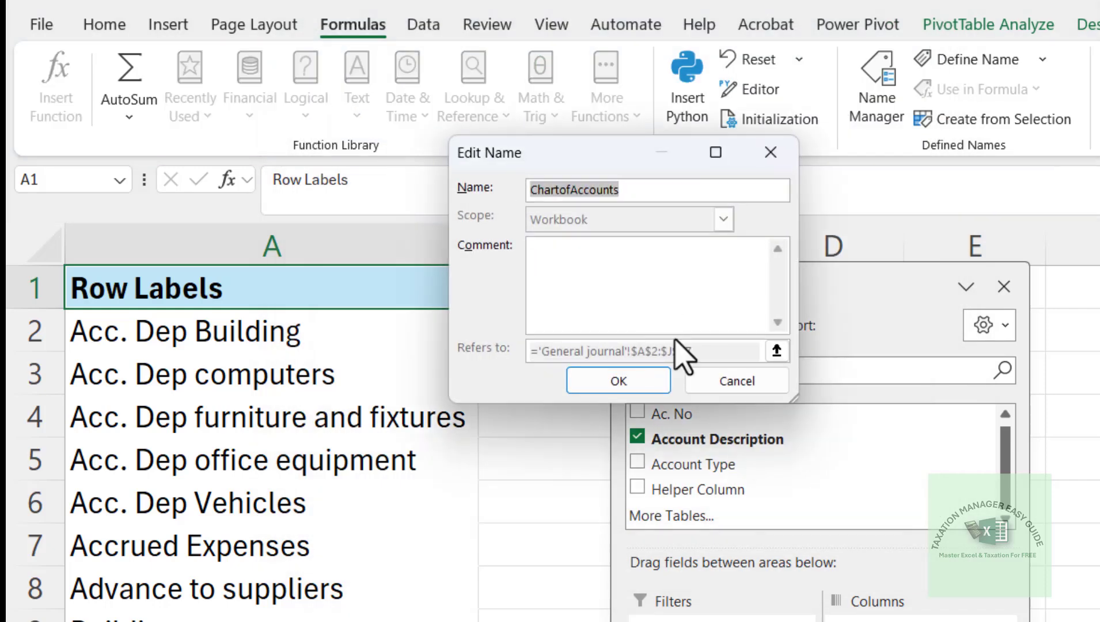
type("Gener")
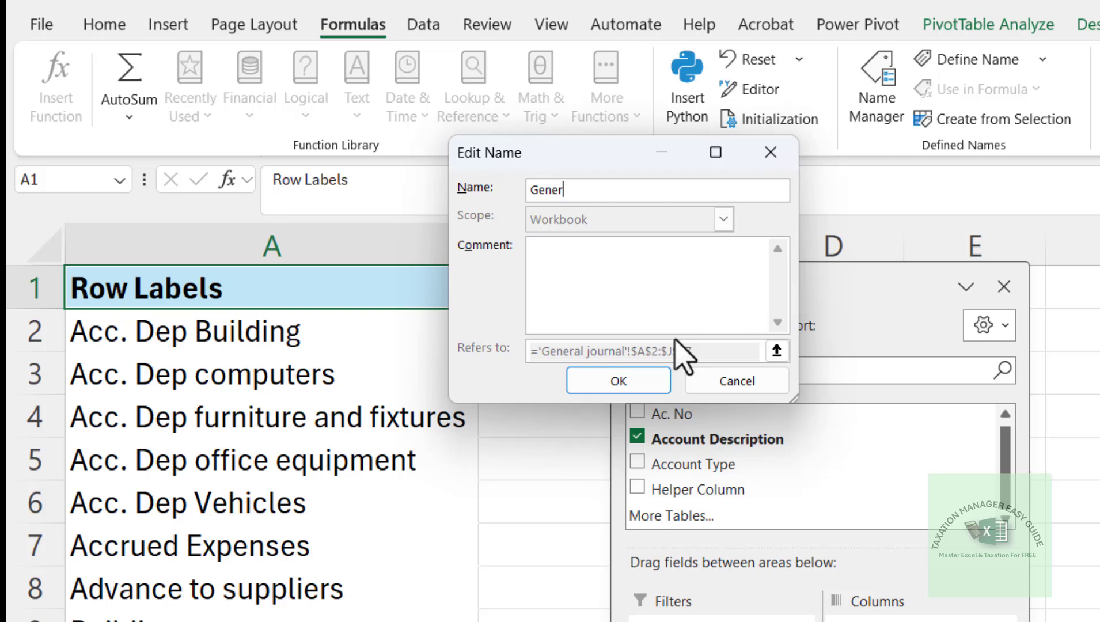
type("alJournal")
left_click(609, 383)
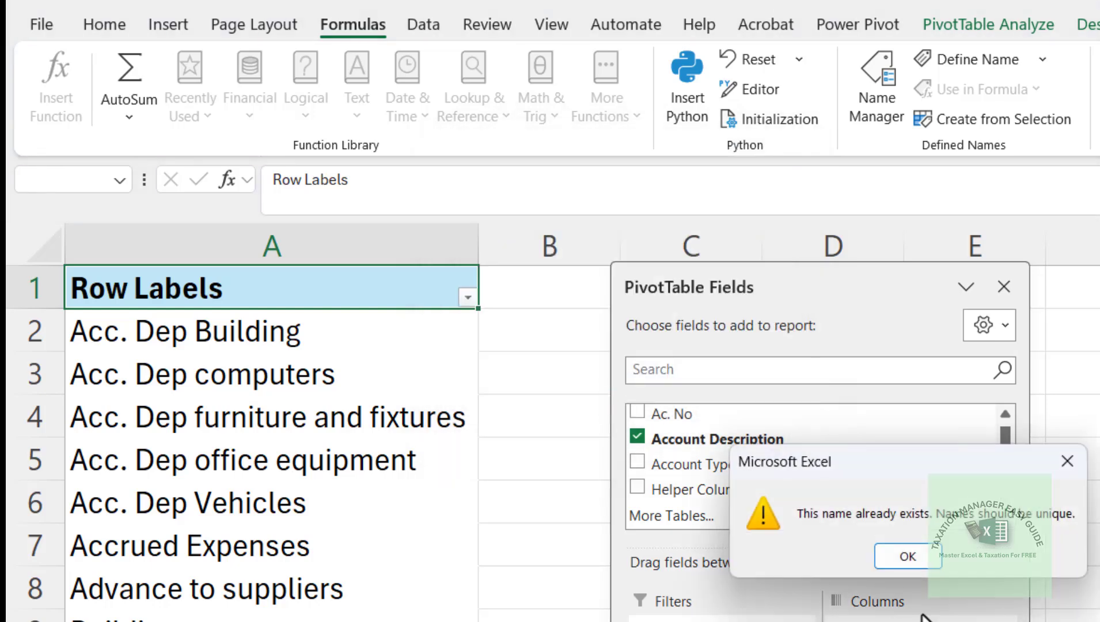
left_click(911, 559)
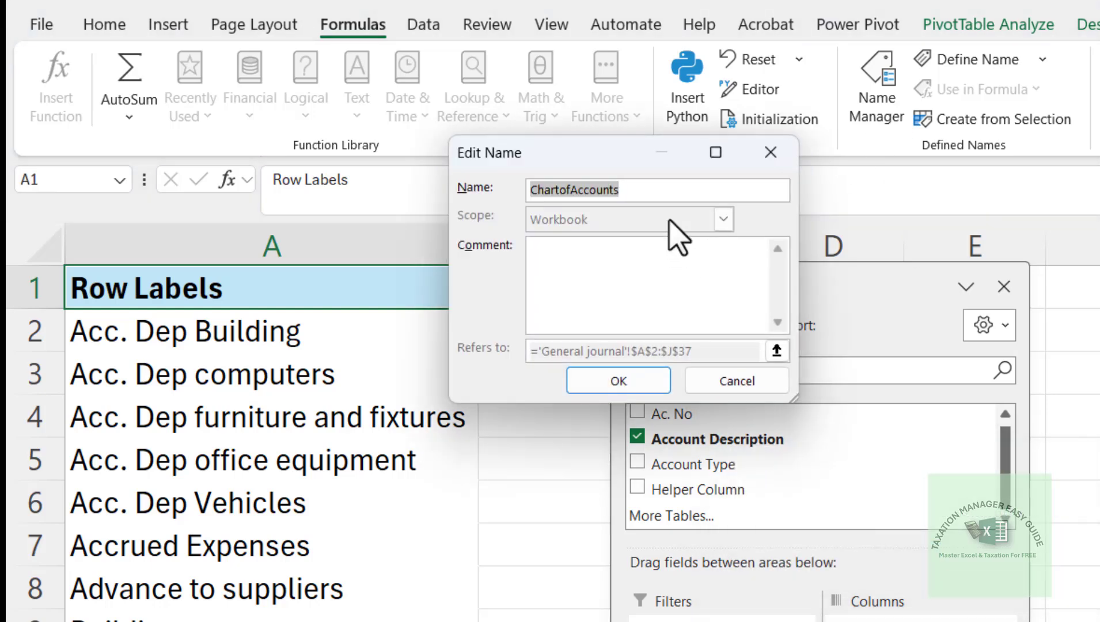
Rename the table that refers to the General journal sheet as GeneralJournal1 in the Name Manager
left_click(638, 190)
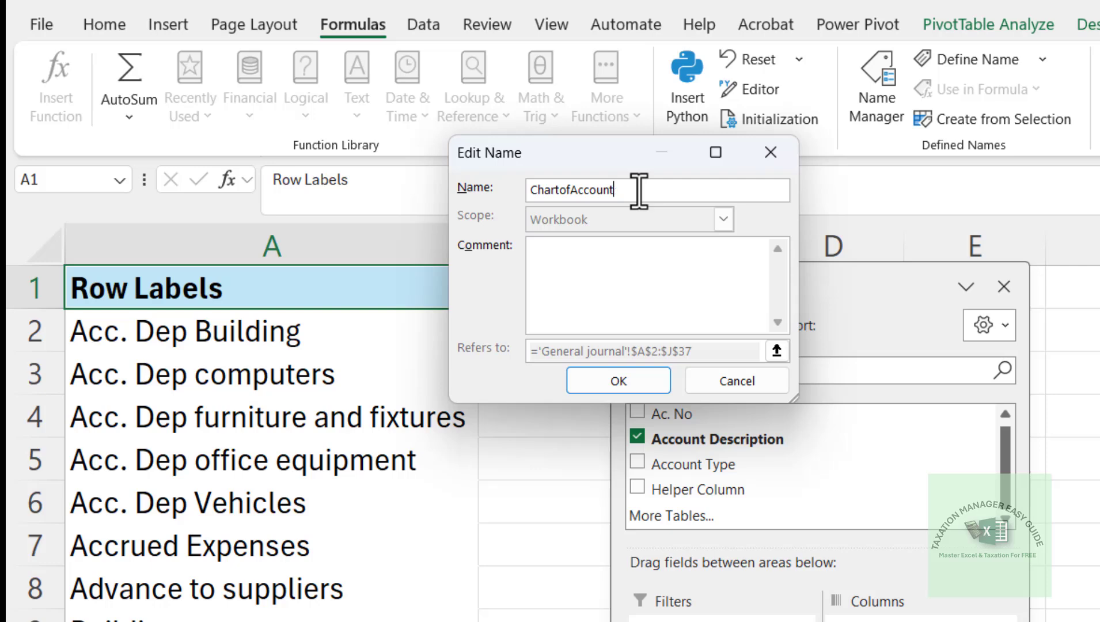
key("BackSpace")
key("BackSpace")
key("BackSpace")
key("BackSpace")
key("BackSpace")
key("BackSpace")
key("BackSpace")
key("BackSpace")
key("BackSpace")
key("BackSpace")
key("BackSpace")
key("BackSpace")
key("BackSpace")
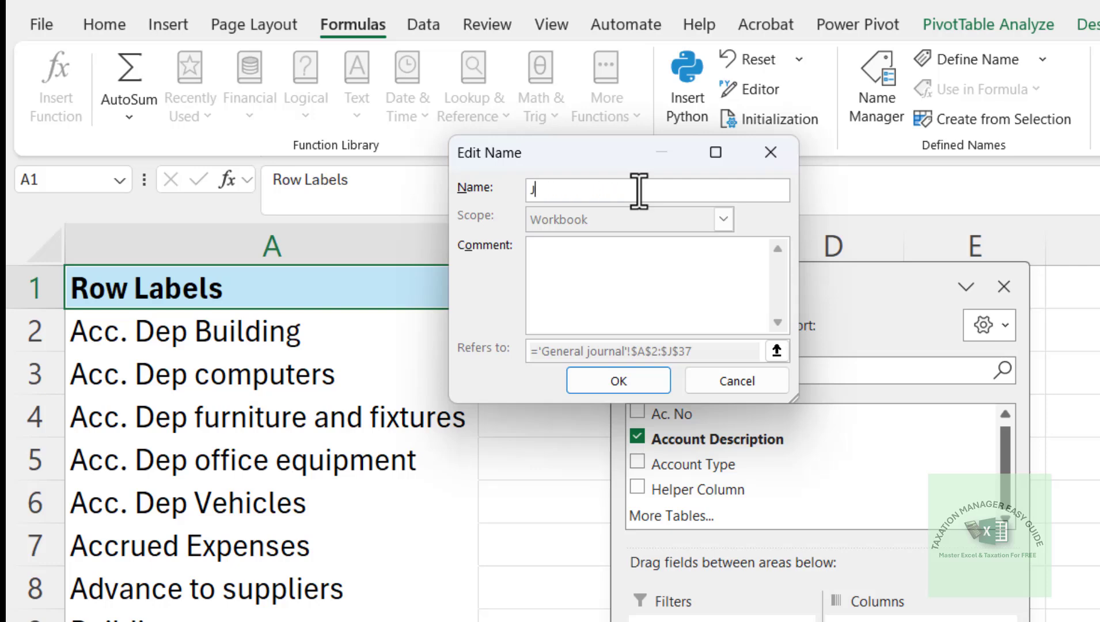
type("g")
type("Genera")
type("lJournal")
type("1")
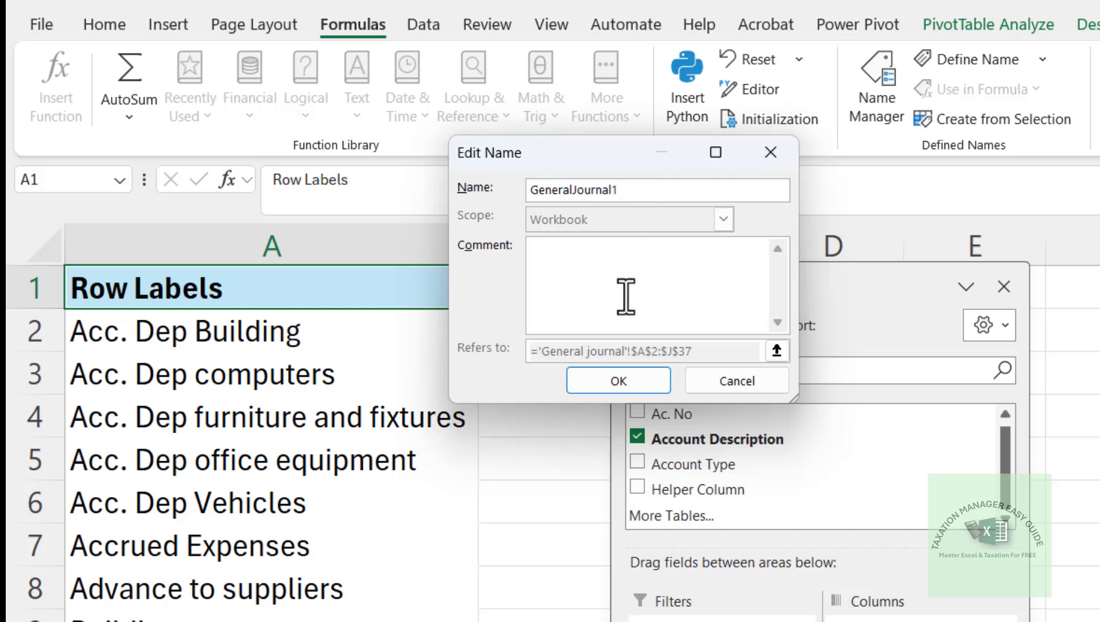
left_click(606, 383)
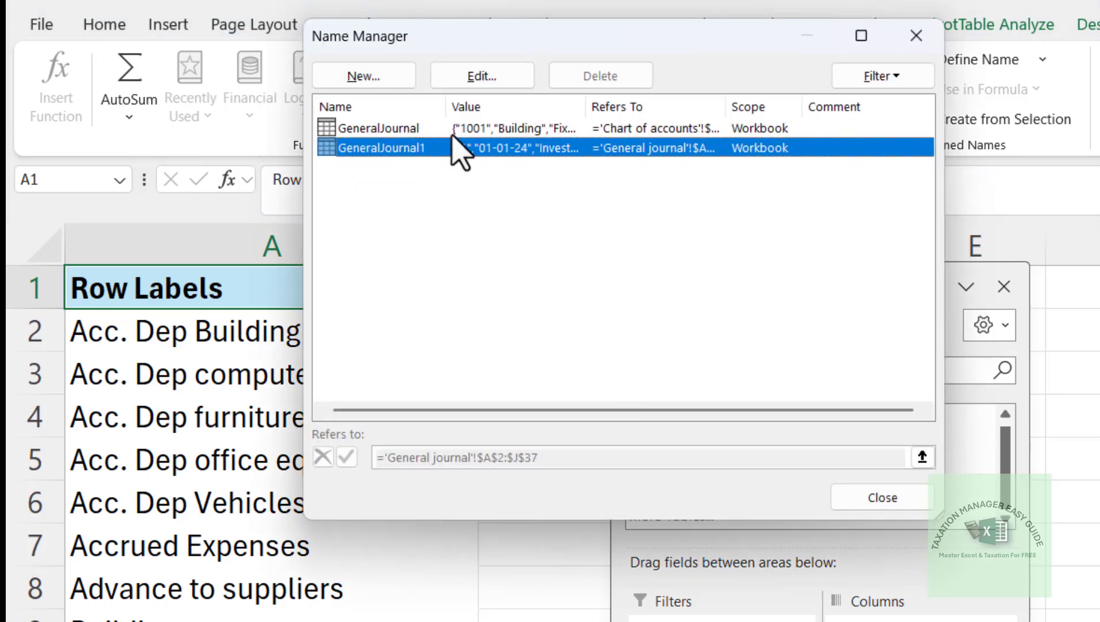
Rename the table that refers to the Chart of accounts sheet as ChartofAccounts and close the Name Manager
left_click(401, 132)
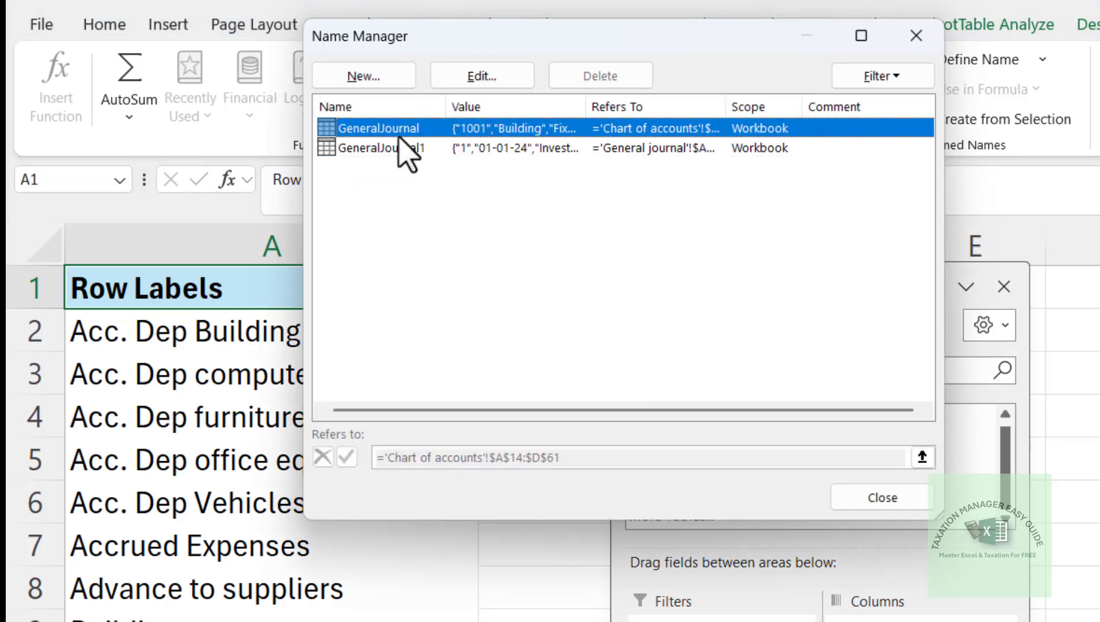
left_click(489, 76)
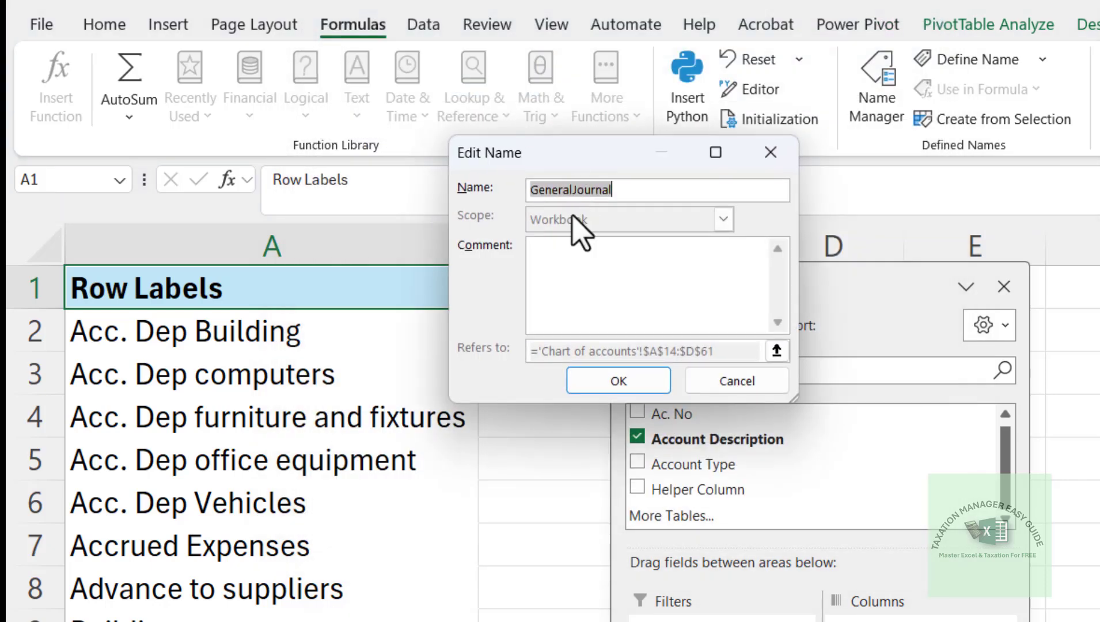
type("Chart")
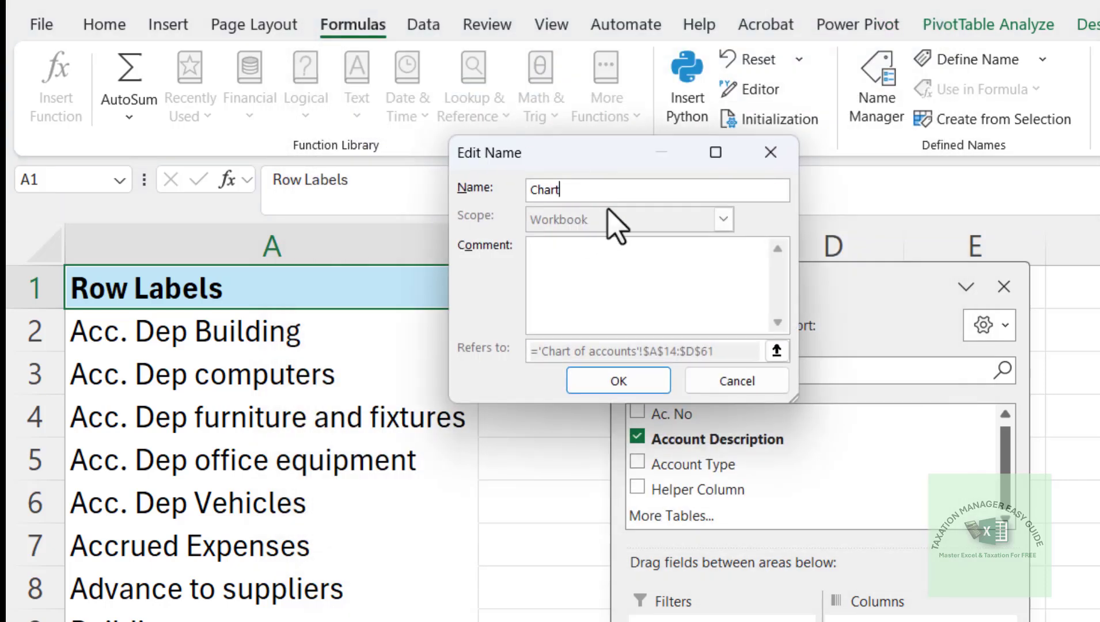
type("of A")
key("BackSpace")
key("BackSpace")
type("Accoiunts")
key("BackSpace")
key("BackSpace")
key("BackSpace")
key("BackSpace")
key("BackSpace")
type("unts")
left_click(612, 383)
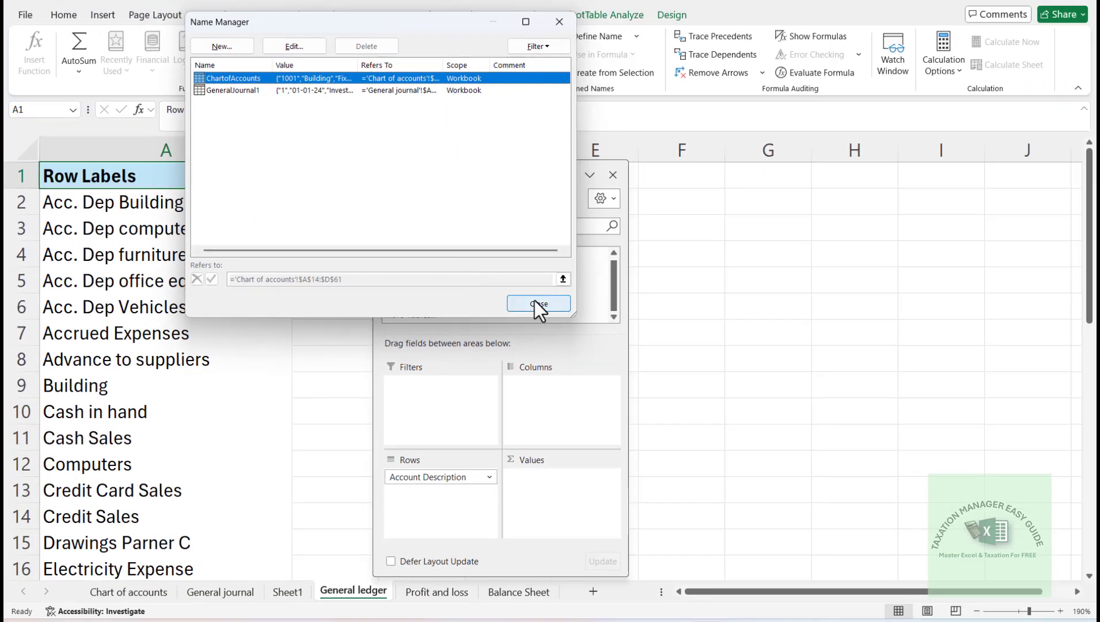
left_click(536, 301)
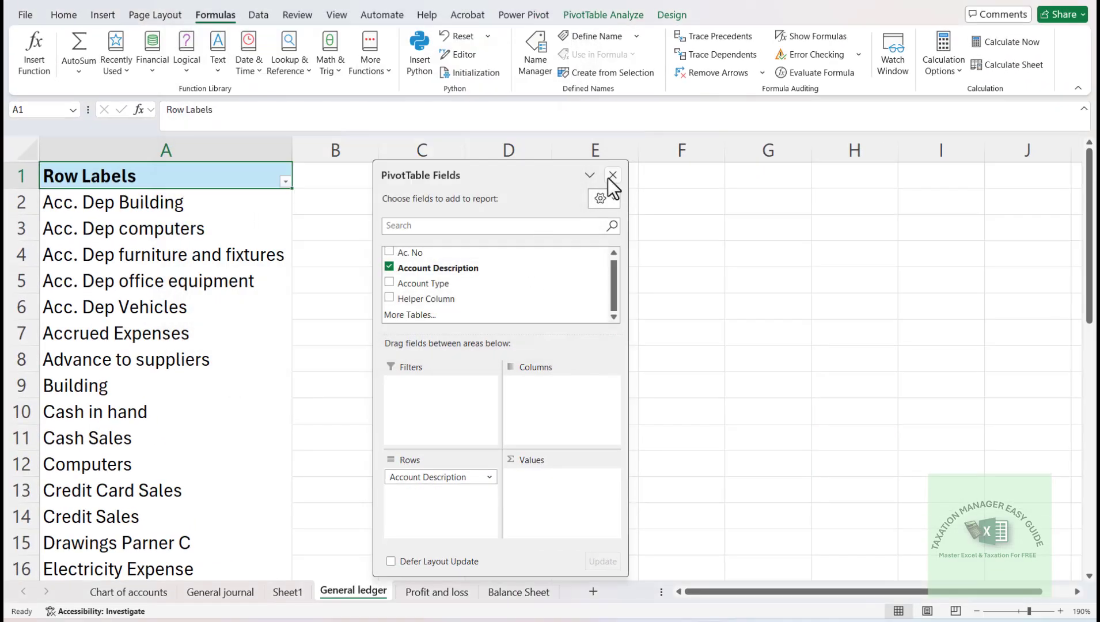
Check the field list of the existing pivot table and close it again
left_click(132, 261)
left_click(621, 16)
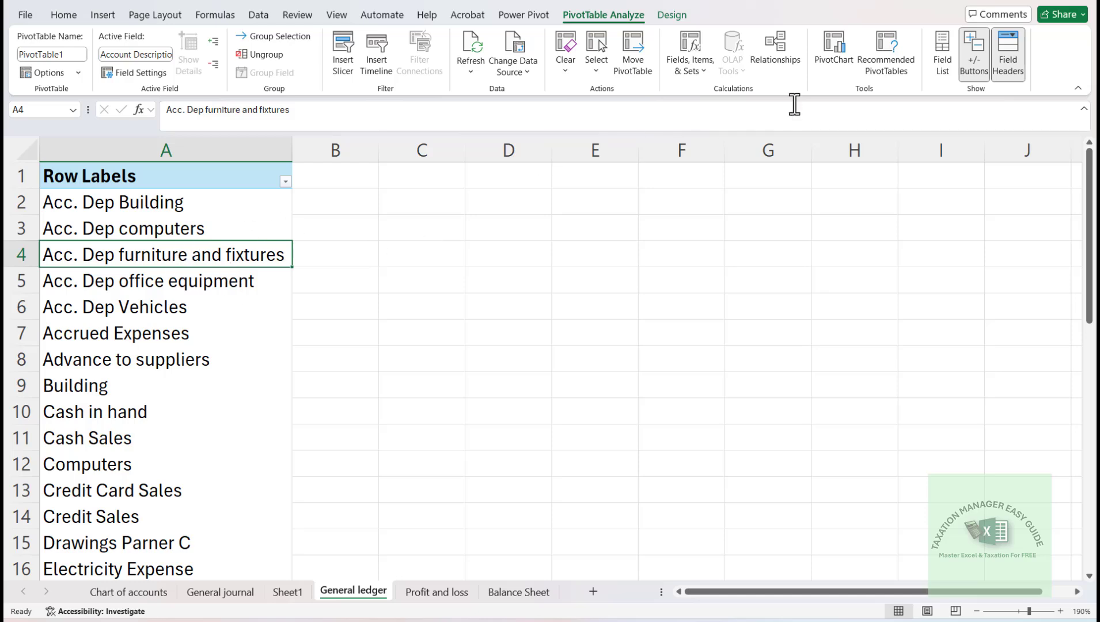
left_click(941, 64)
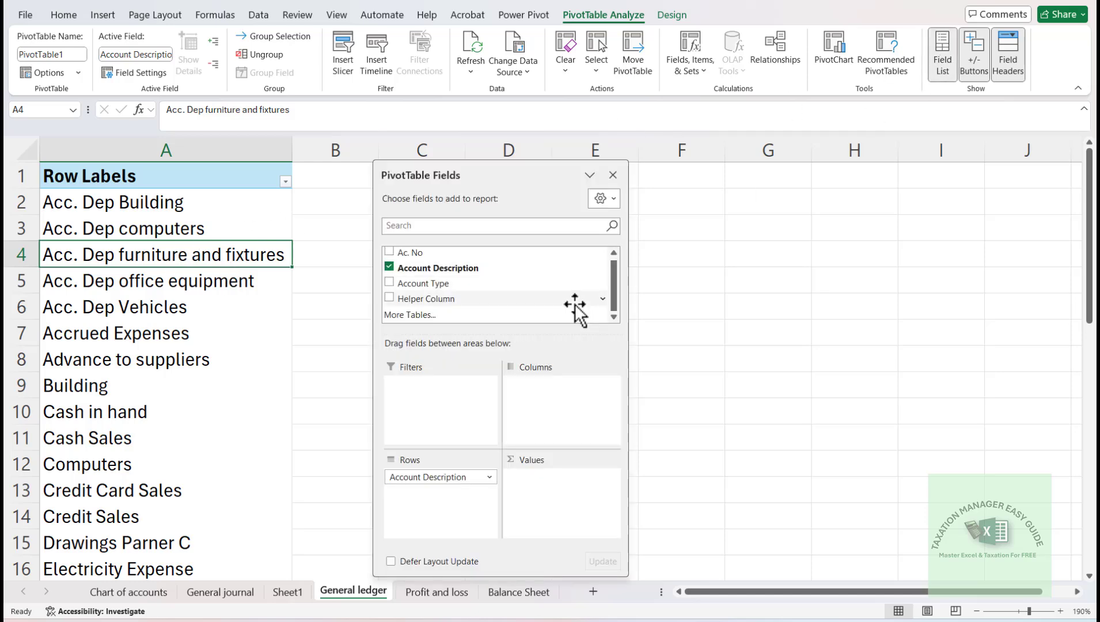
left_click(613, 174)
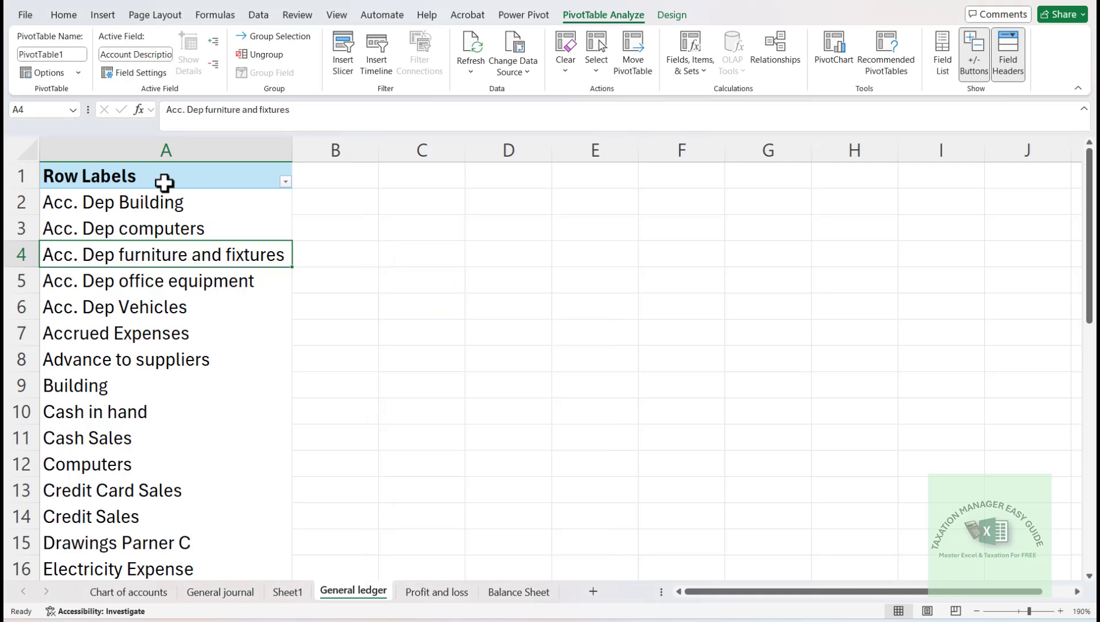
Delete the existing pivot table by clearing the whole General ledger sheet, and select cell A1
left_click(27, 154)
key("Delete")
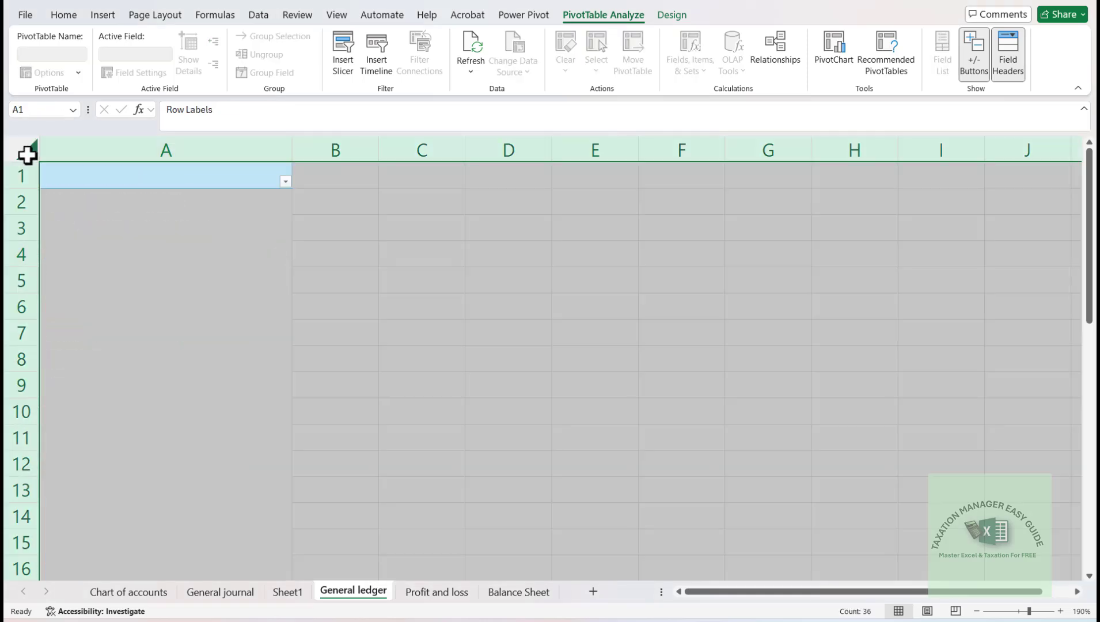
left_click(94, 177)
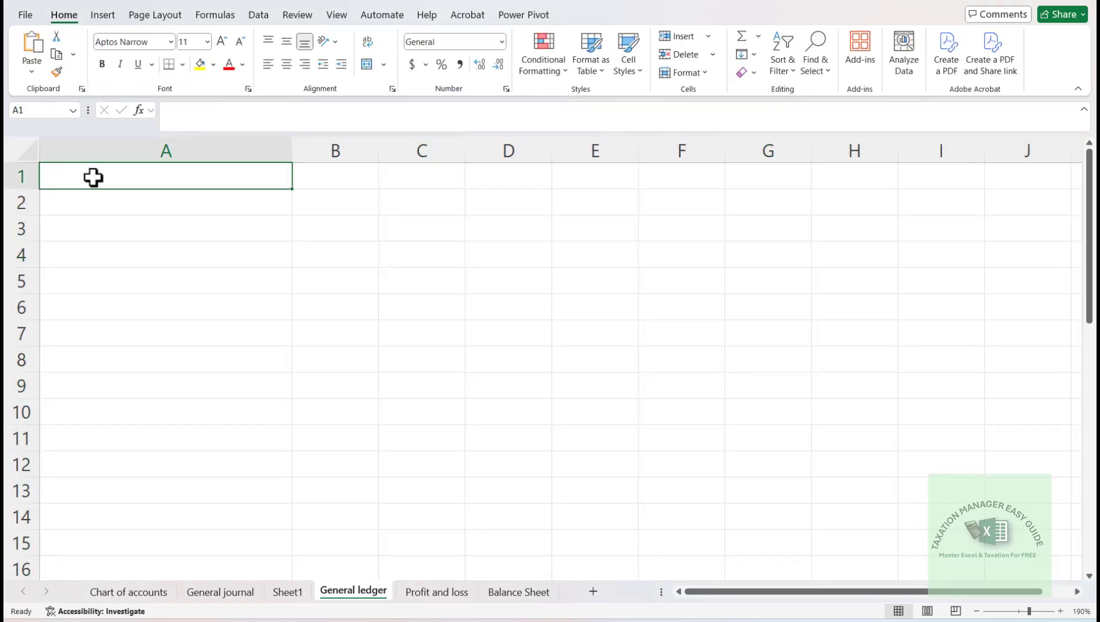
Try to insert a PivotTable in cell A1 of the General ledger sheet with GeneralJournal as its source
key("alt+n")
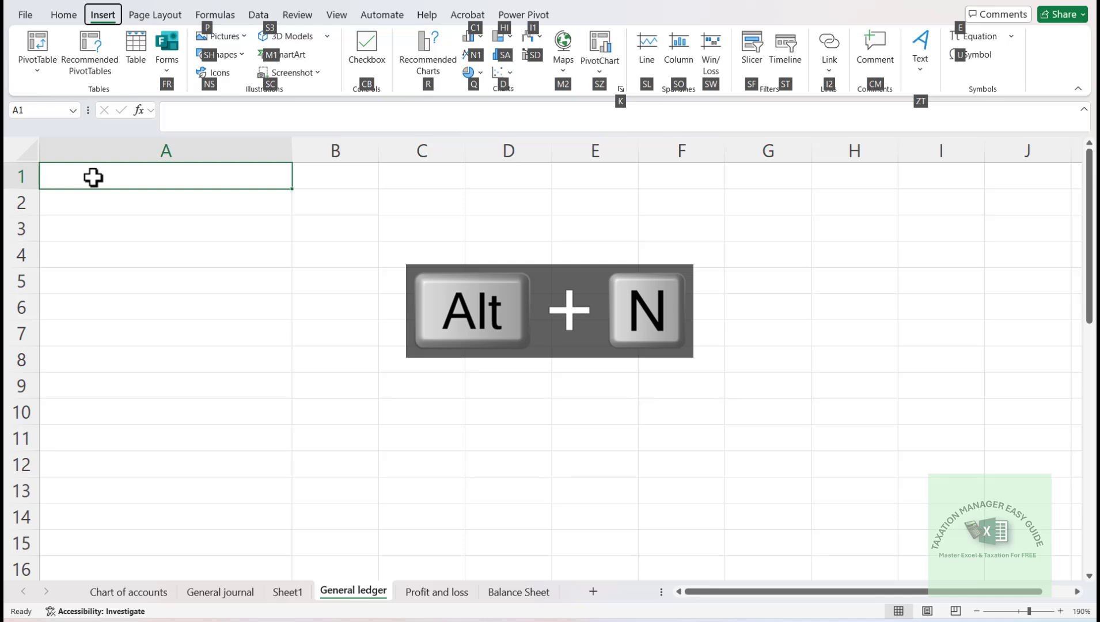
key("v")
key("t")
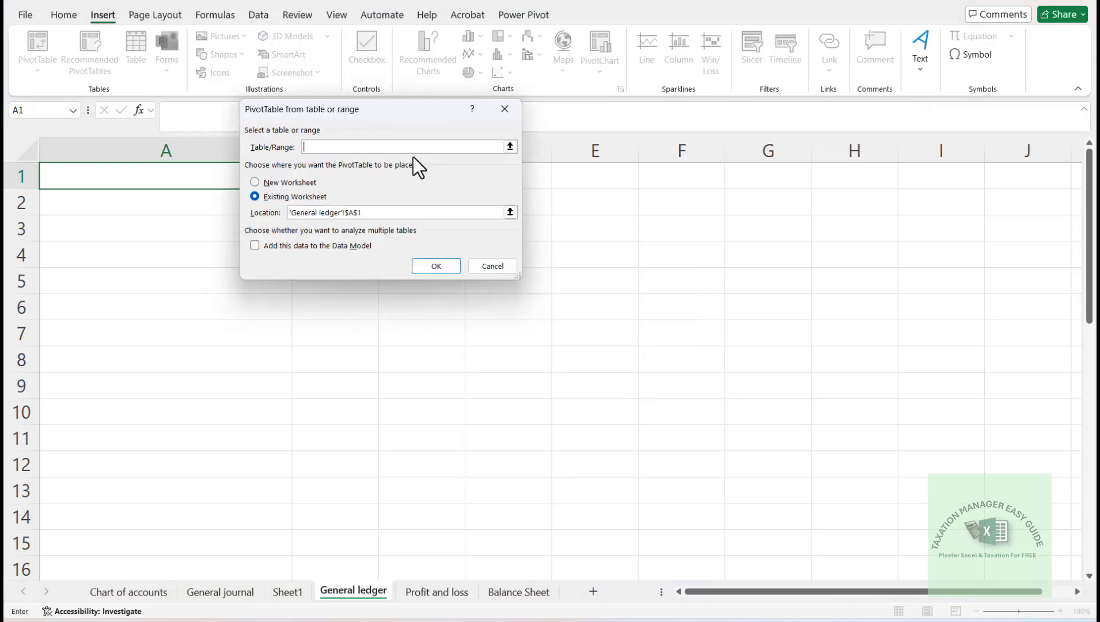
type("GeneralJournal")
left_click(437, 266)
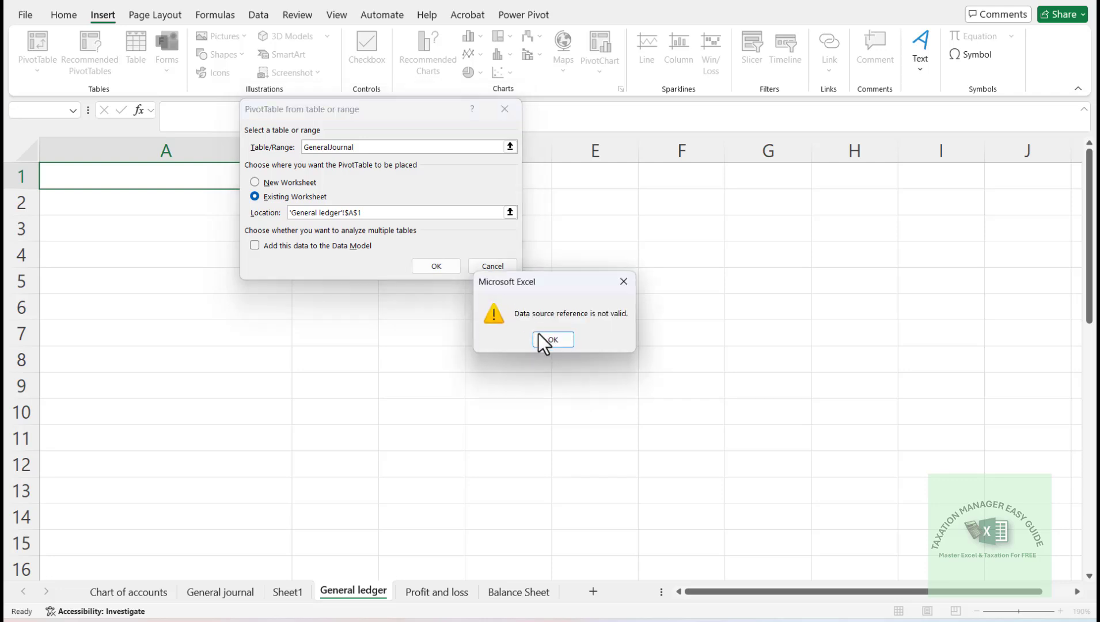
left_click(543, 341)
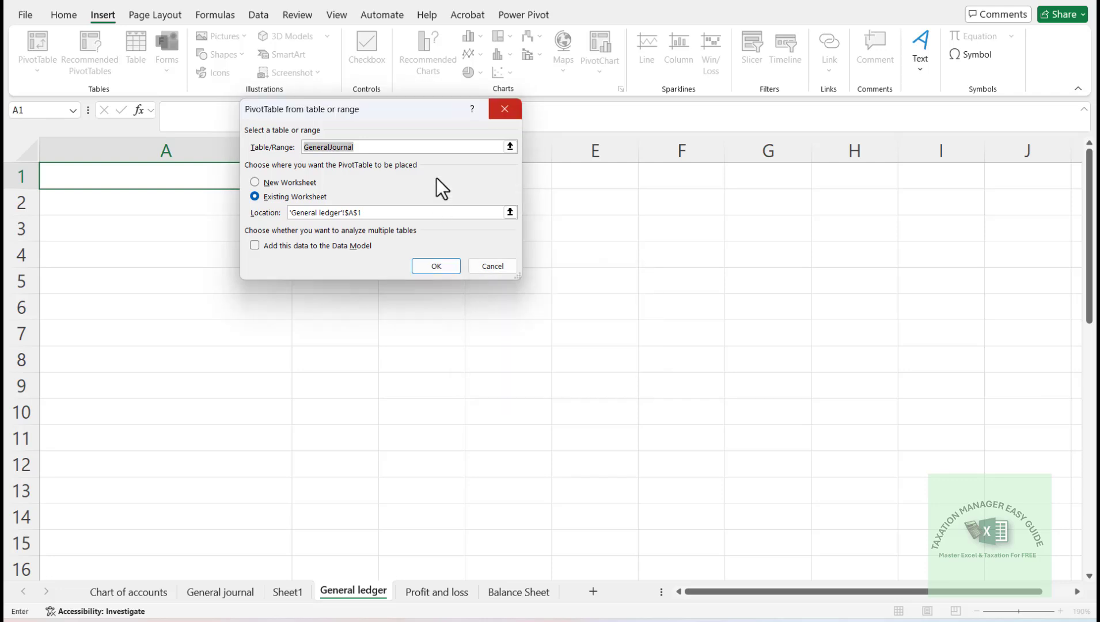
left_click(492, 266)
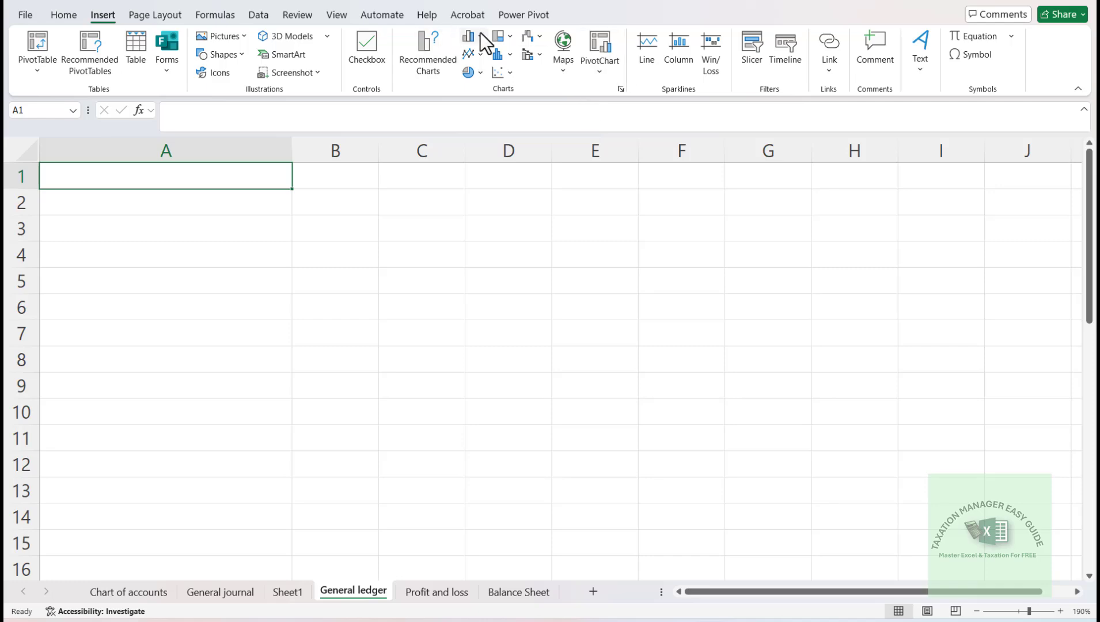
Rename the GeneralJournal1 table as GeneralJournal in the Name Manager and close it
left_click(221, 17)
left_click(535, 64)
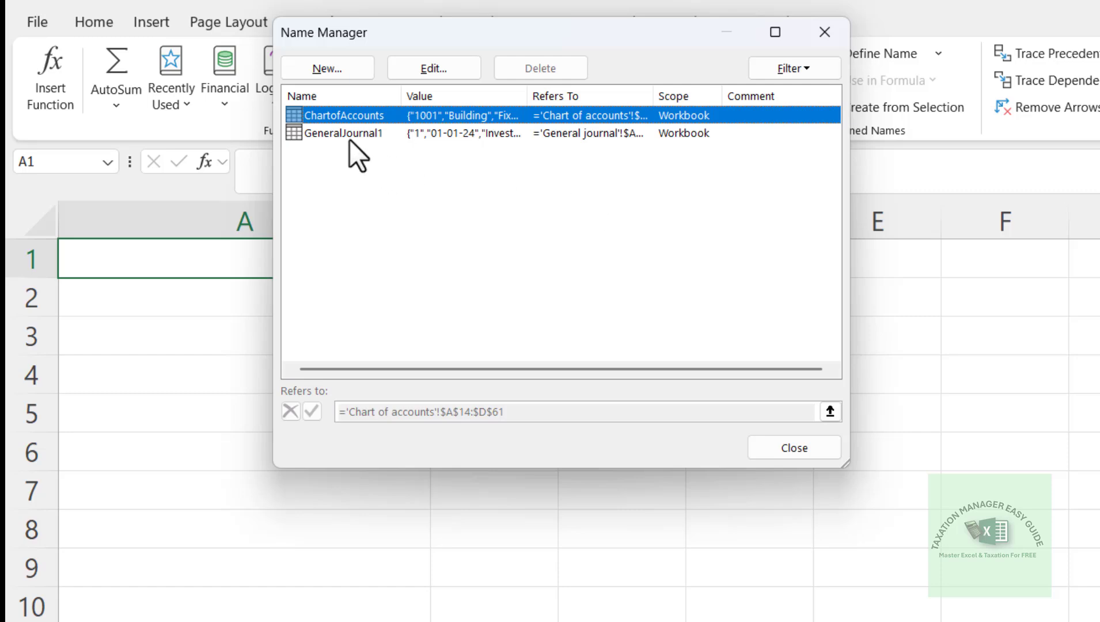
left_click(369, 131)
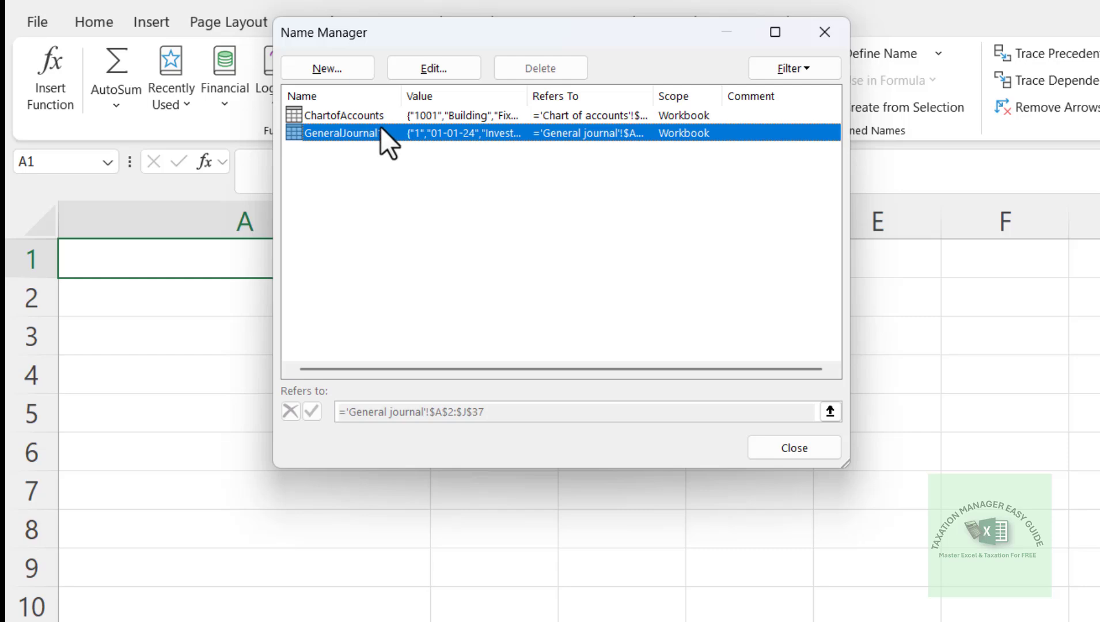
left_click(442, 71)
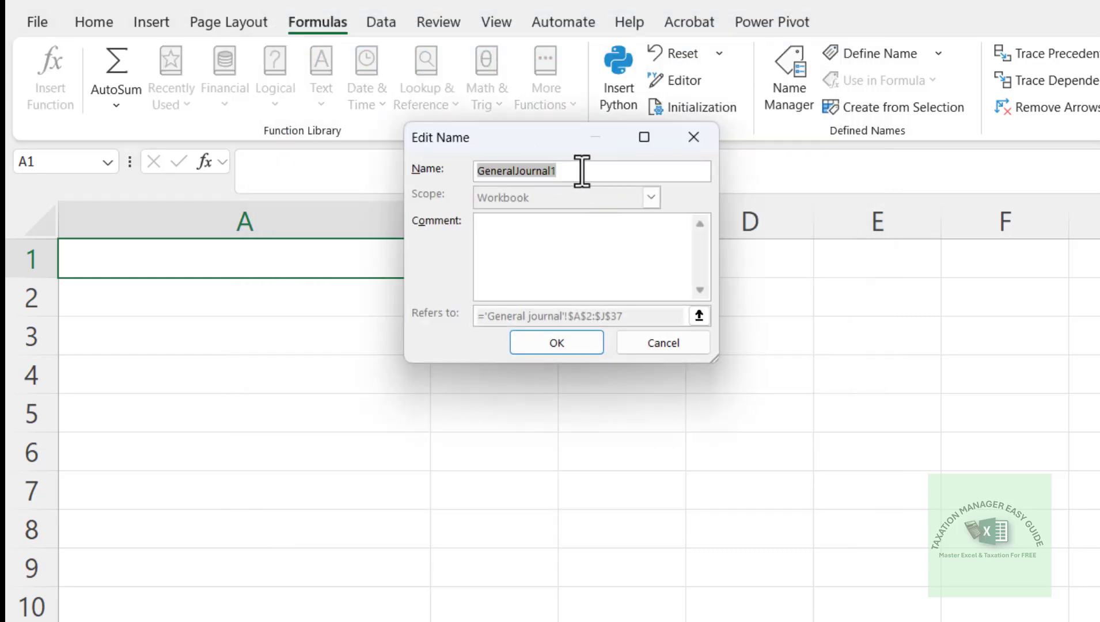
left_click(581, 171)
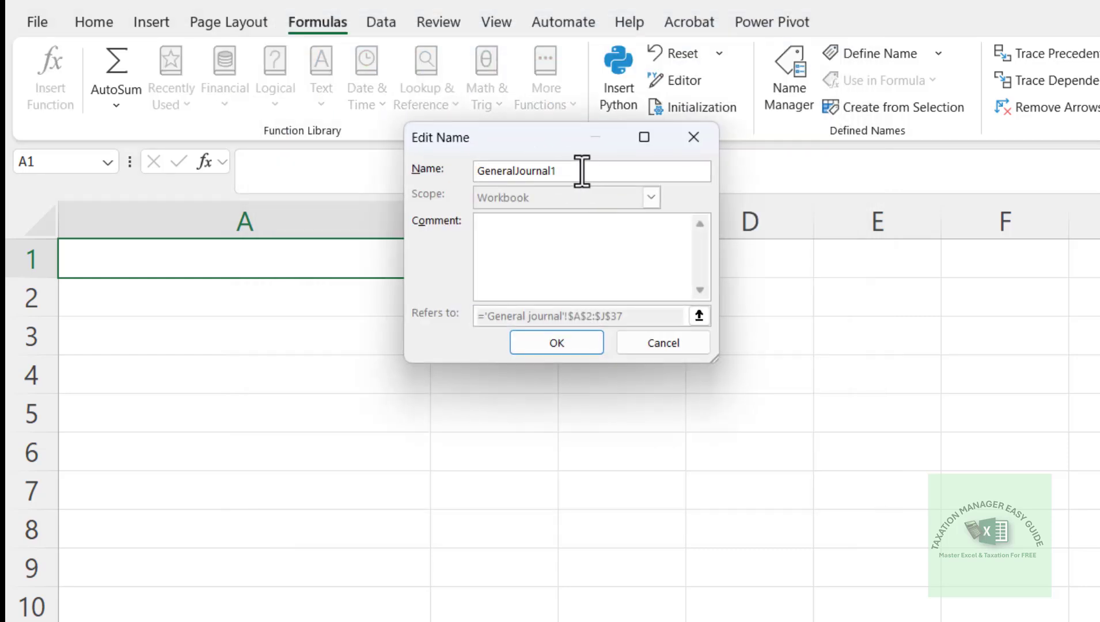
left_click(562, 346)
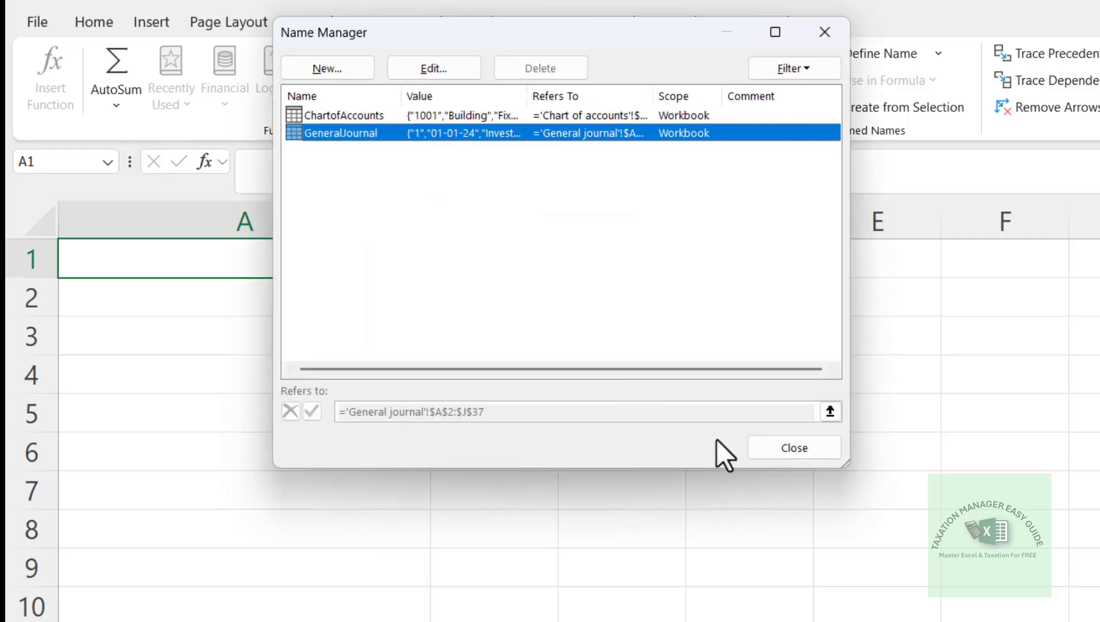
left_click(776, 453)
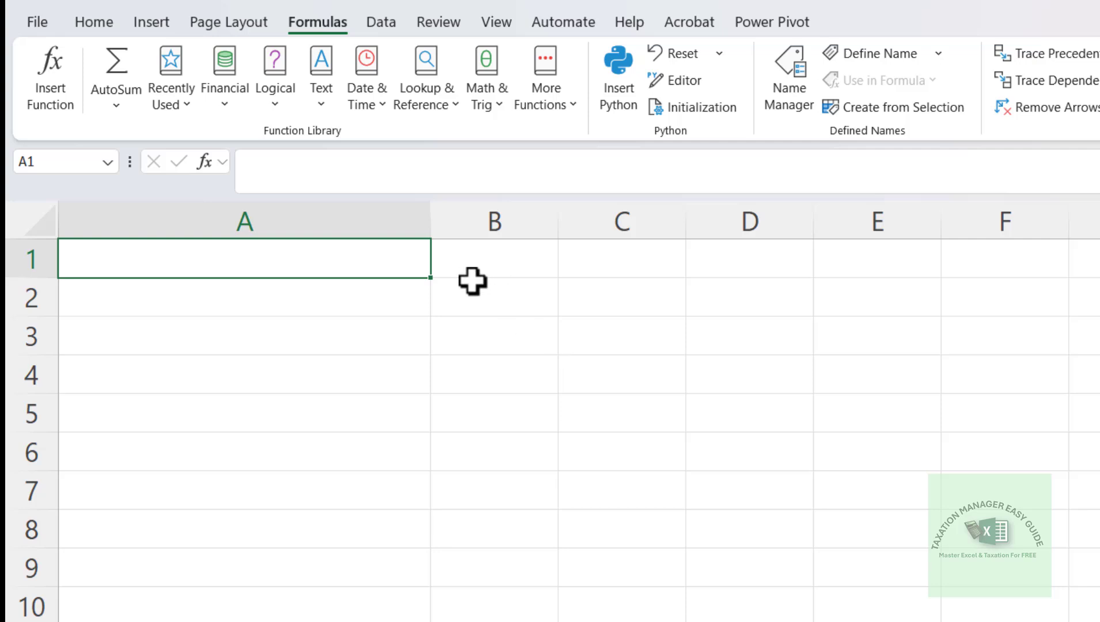
Insert a PivotTable from the GeneralJournal table in cell A1 of the General ledger sheet and move its field pane clear of the placeholder
key("alt+n")
key("v")
key("t")
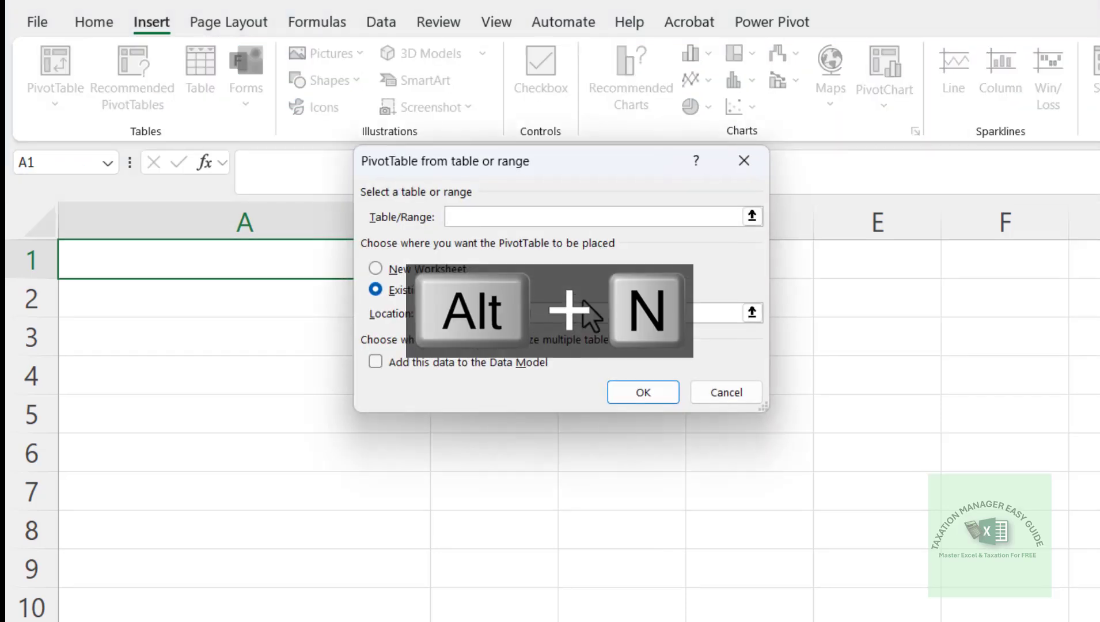
type("Gen")
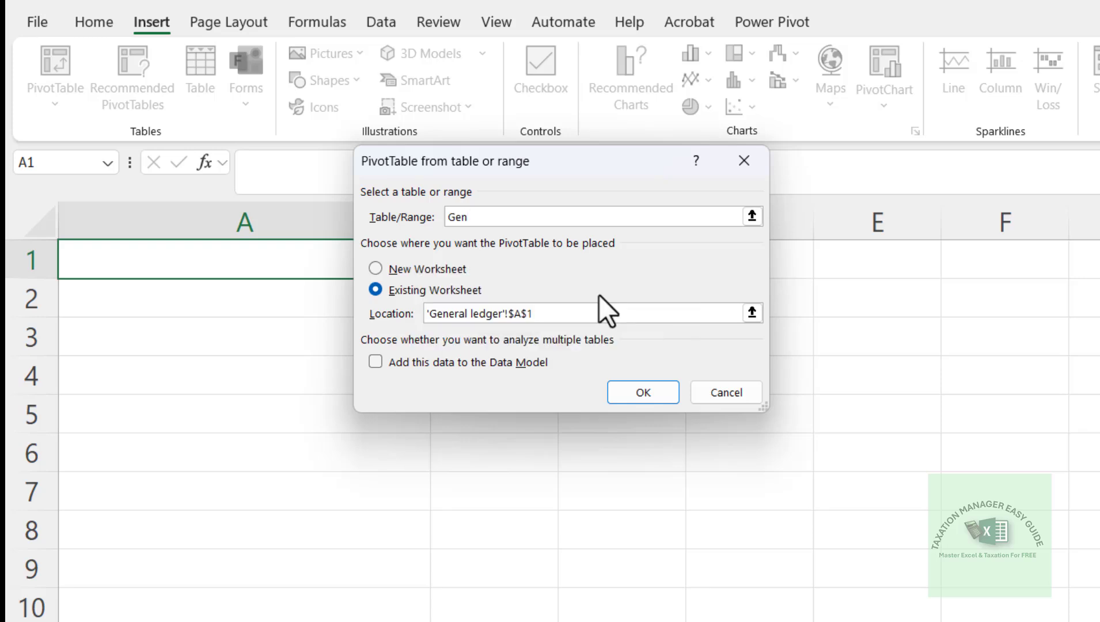
type("eralJournal")
left_click(646, 394)
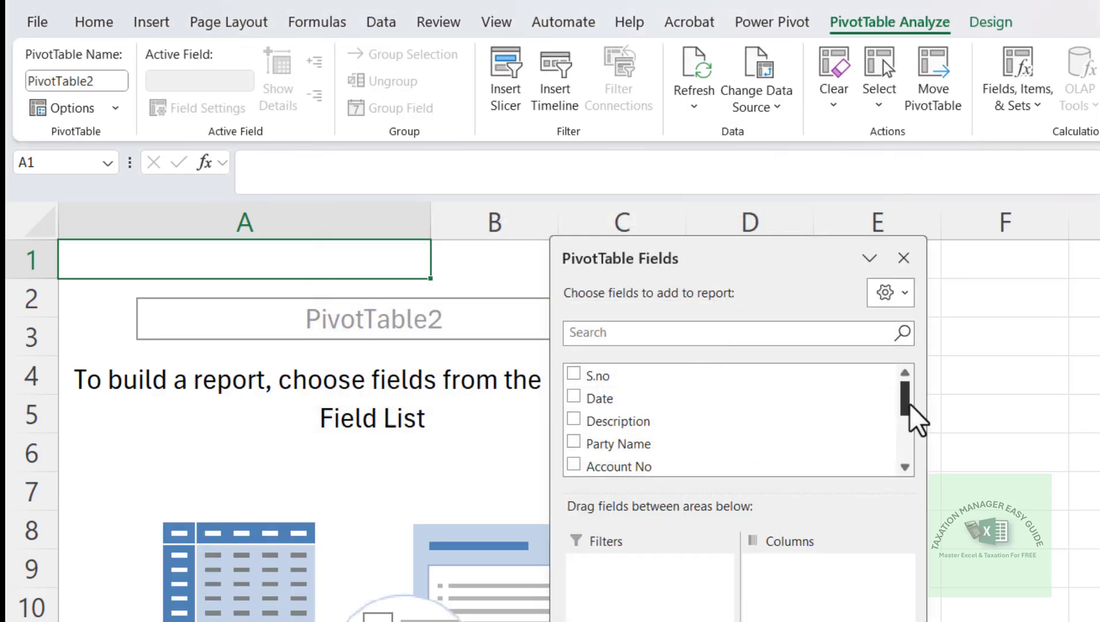
left_click_drag(917, 419, 830, 307)
left_click_drag(774, 265, 897, 251)
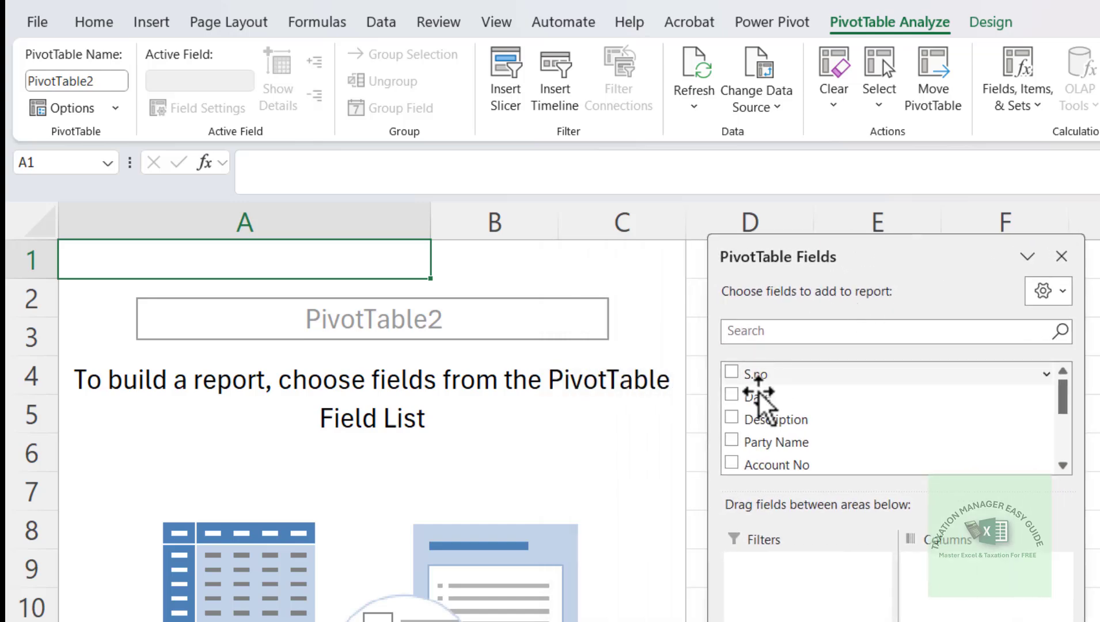
Add the Date, Description and Party Name fields to the PivotTable
left_click(732, 395)
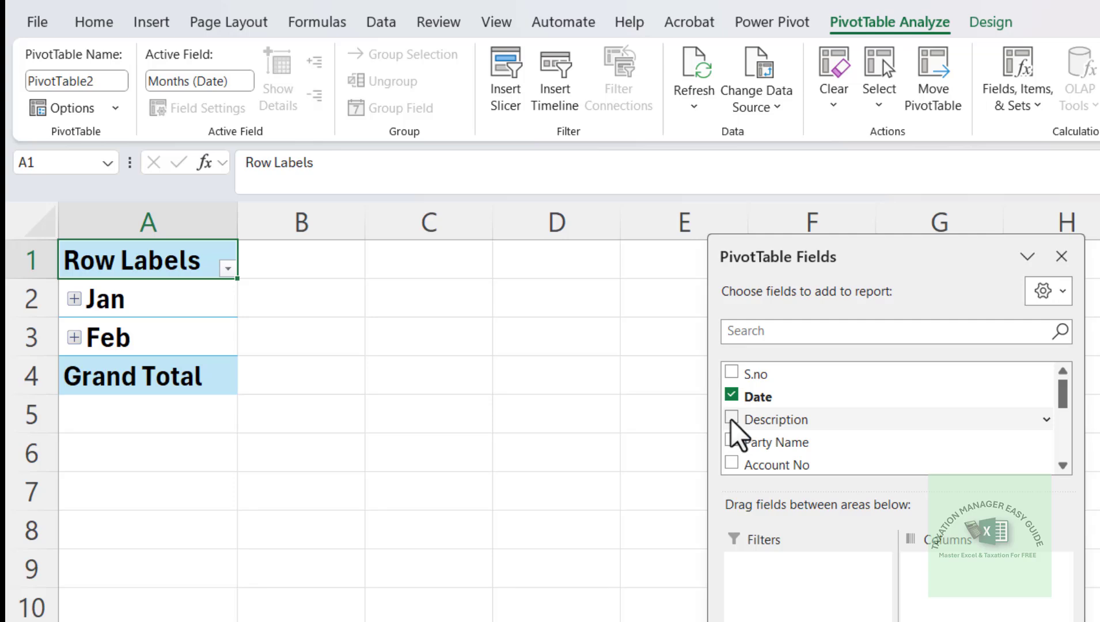
left_click(732, 418)
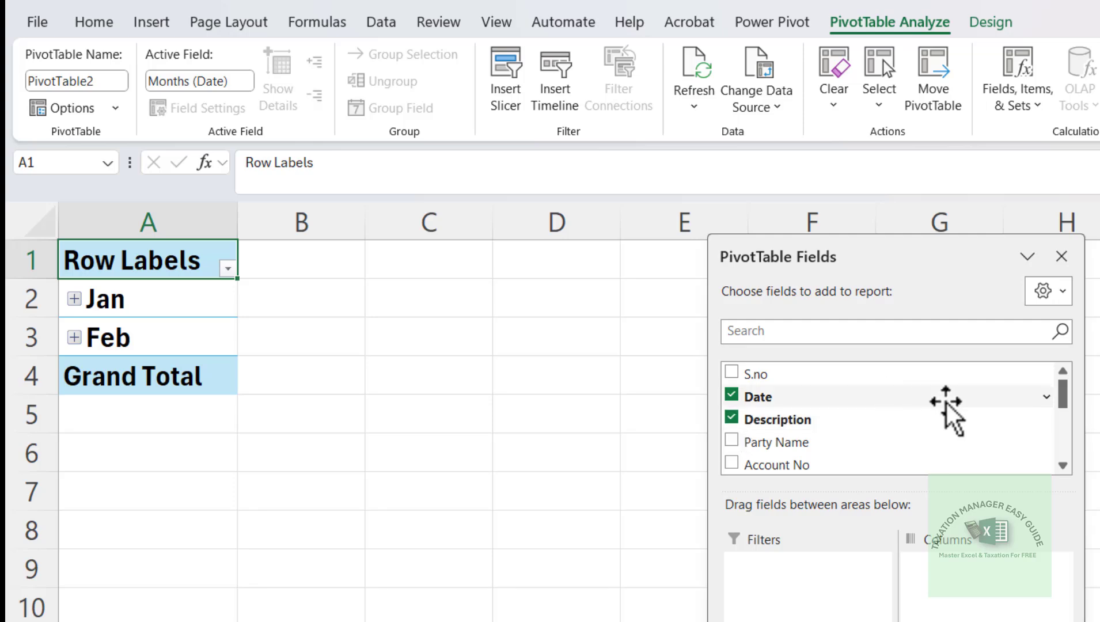
mouse_move(1064, 394)
left_mouse_down()
mouse_move(1061, 423)
mouse_move(1061, 409)
left_mouse_up()
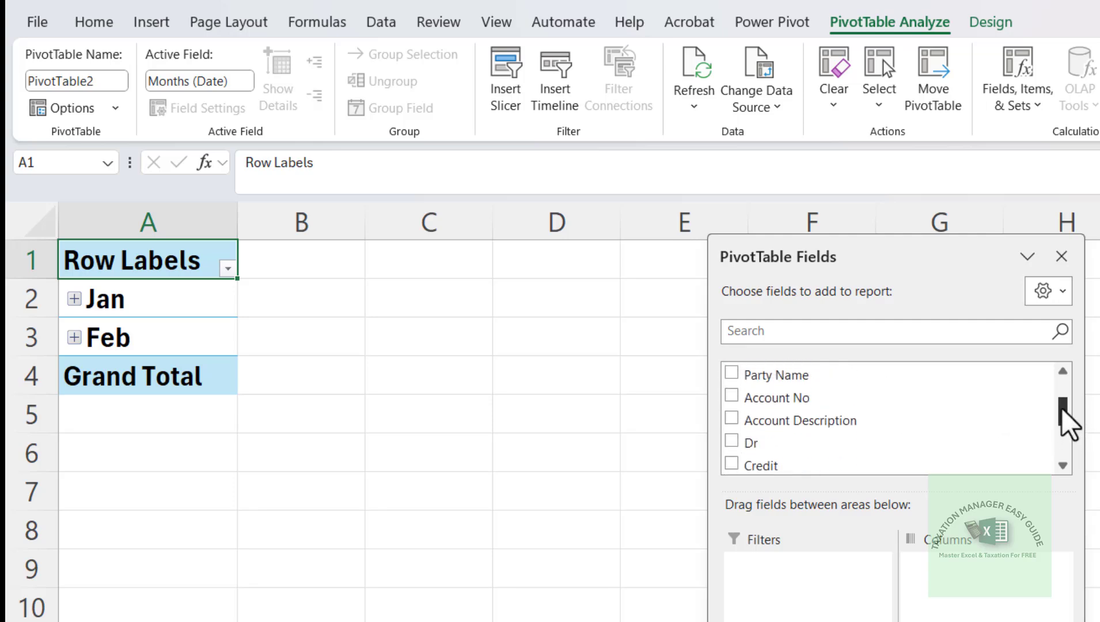
left_click(733, 374)
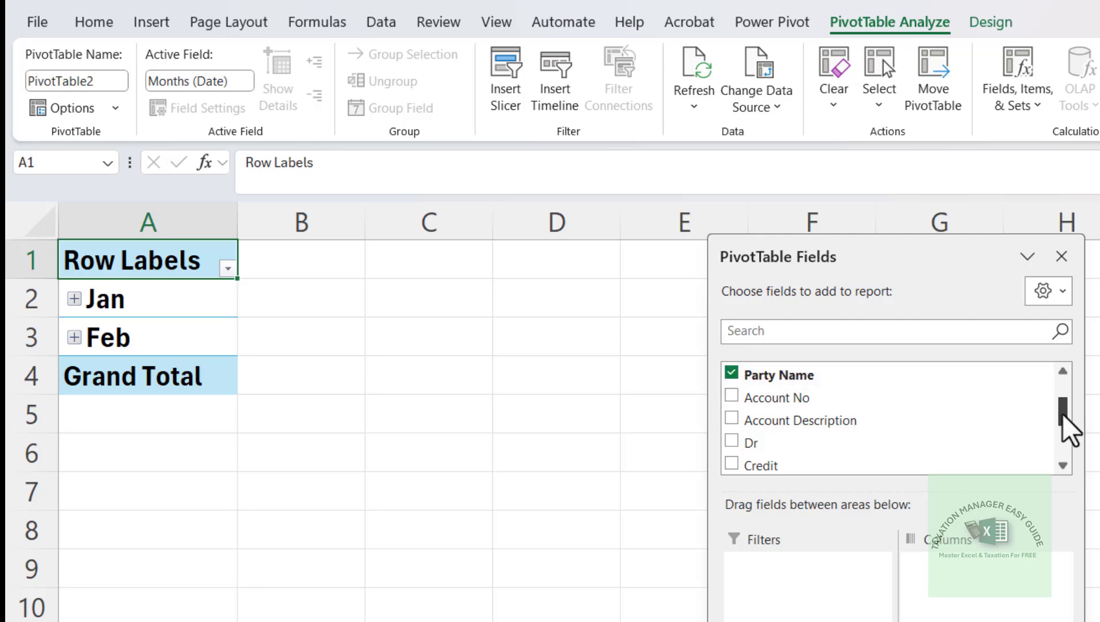
left_click_drag(1062, 414, 1062, 385)
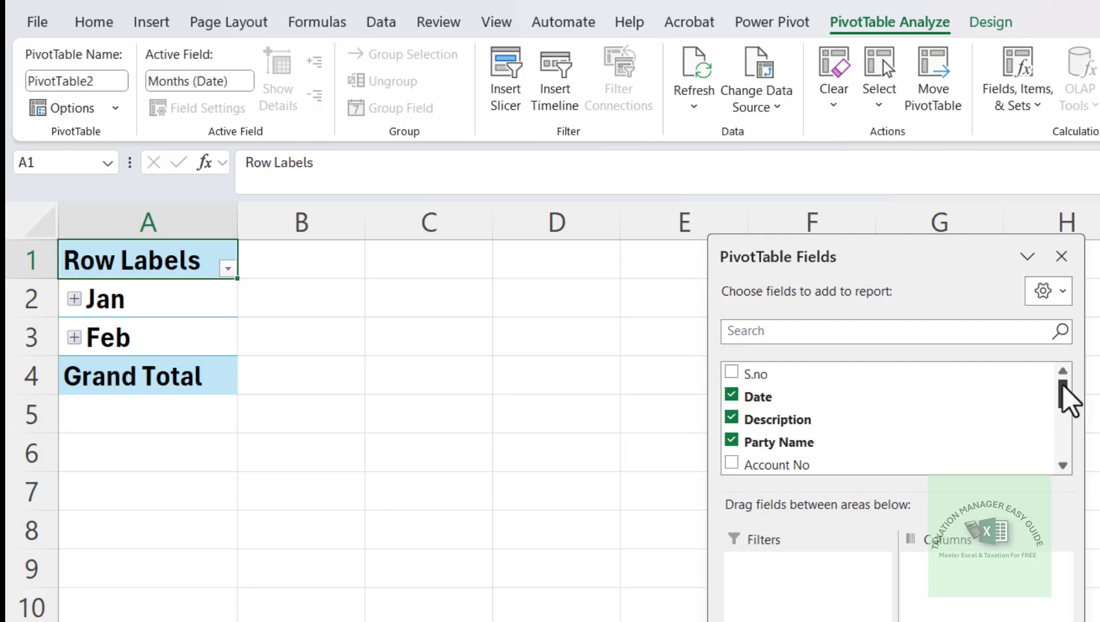
Add the Account No, Account Description, Dr and Credit fields to the PivotTable and move the field pane clear of the data
left_click_drag(1062, 385, 1063, 411)
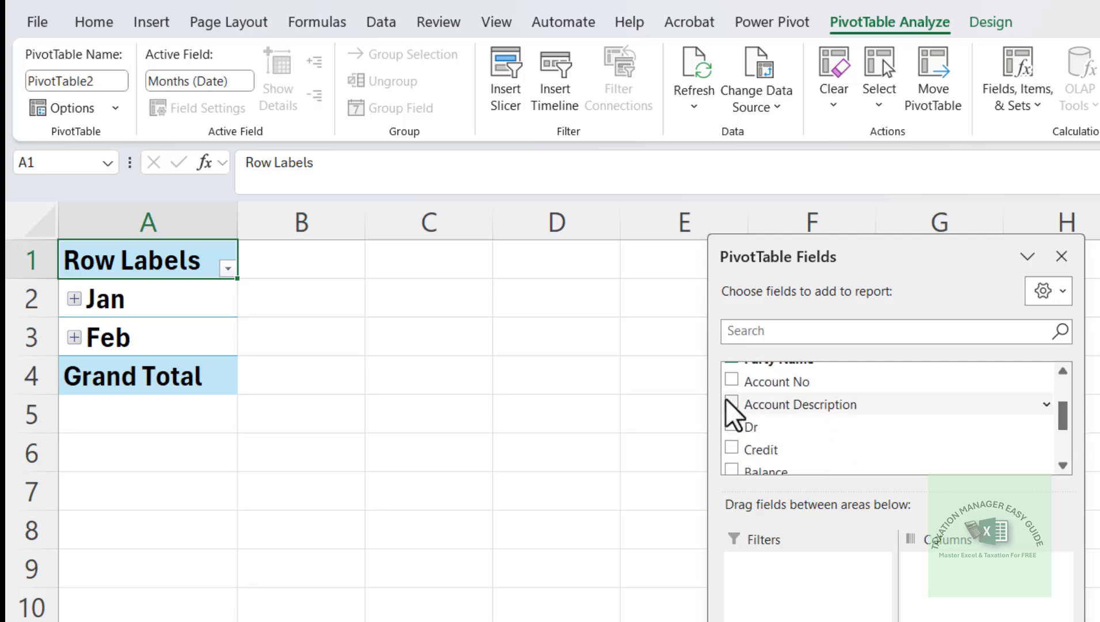
left_click(732, 380)
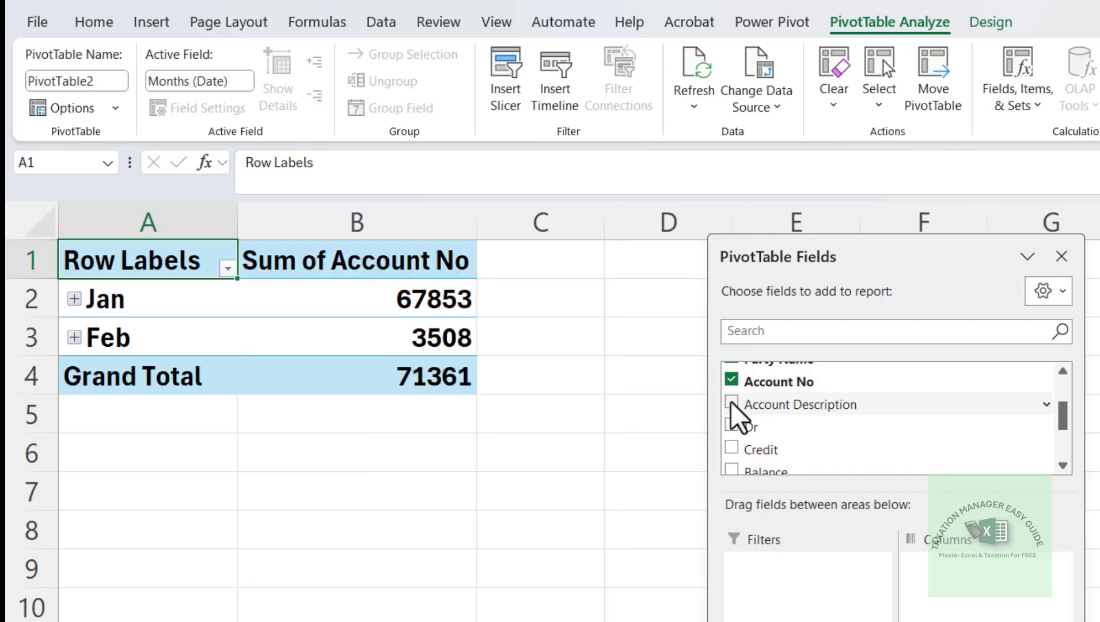
left_click(731, 403)
left_click(732, 426)
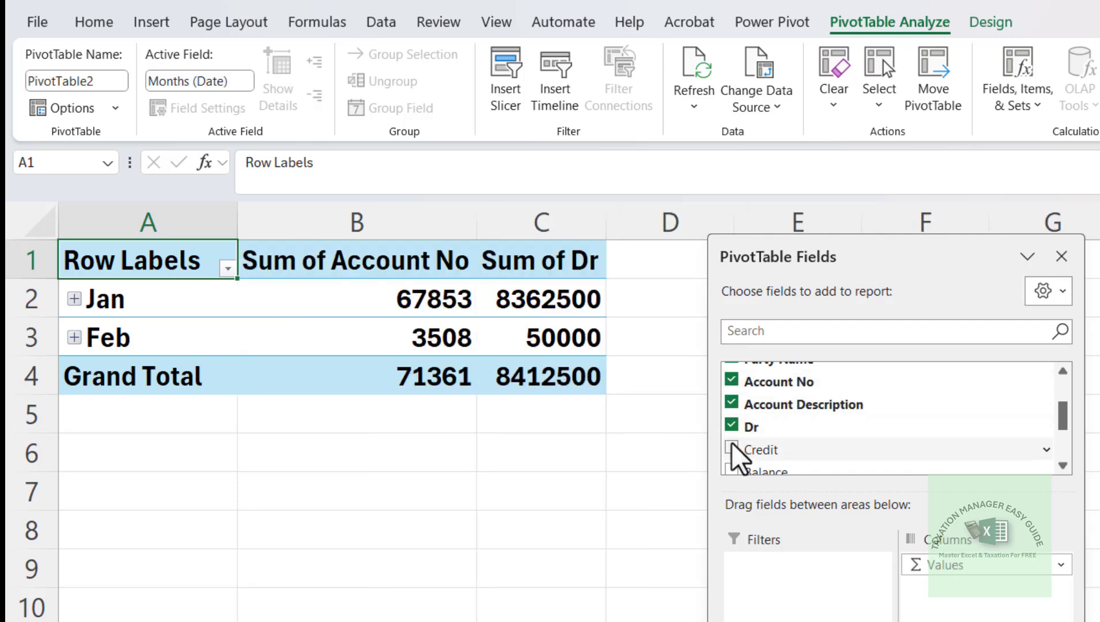
left_click(731, 449)
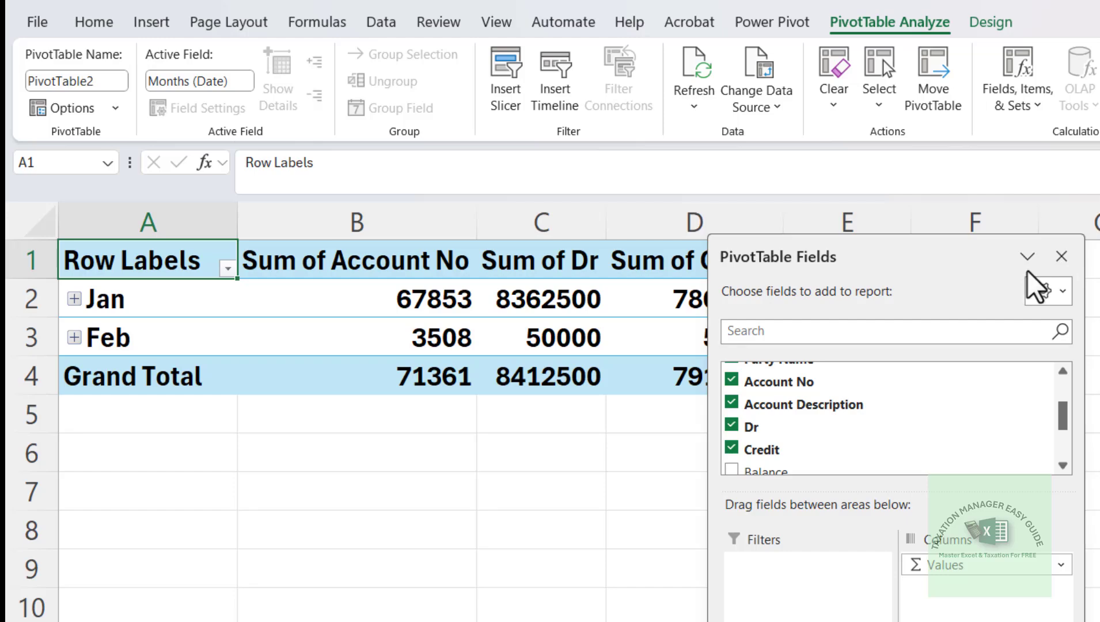
left_click_drag(918, 260, 1049, 251)
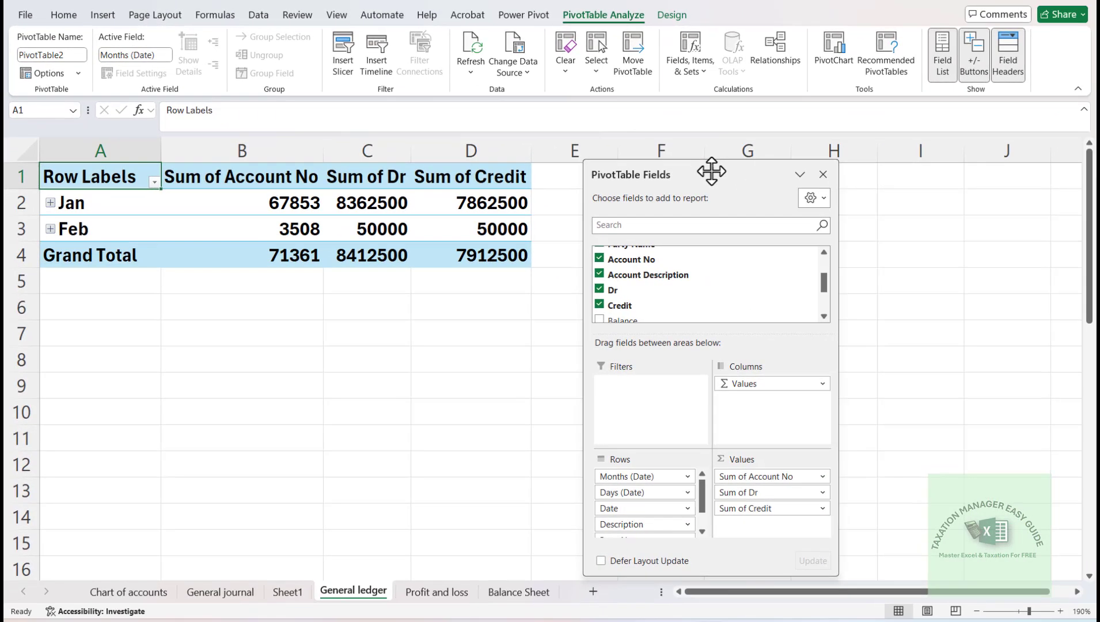
Ungroup the month row labels into individual dates and move the field pane off the value columns
left_click(148, 231)
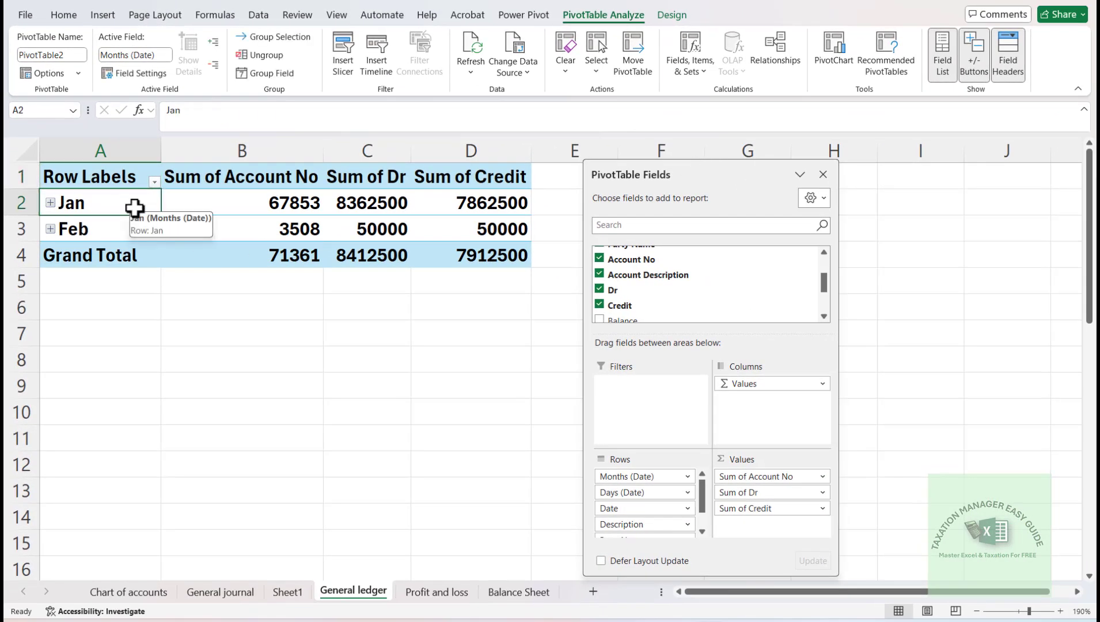
right_click(134, 208)
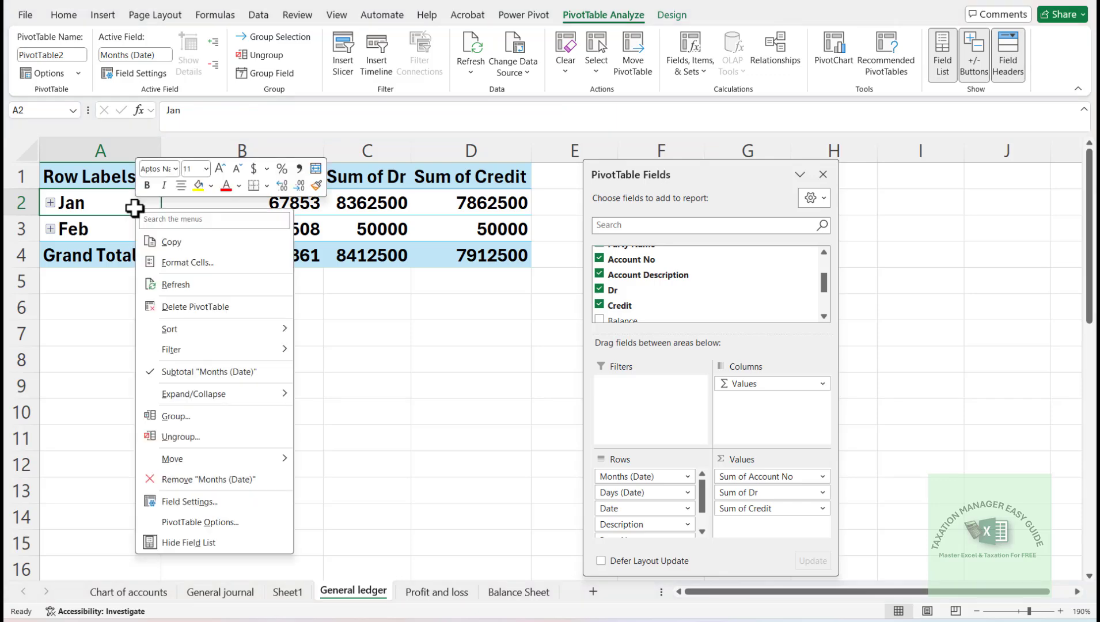
left_click(188, 437)
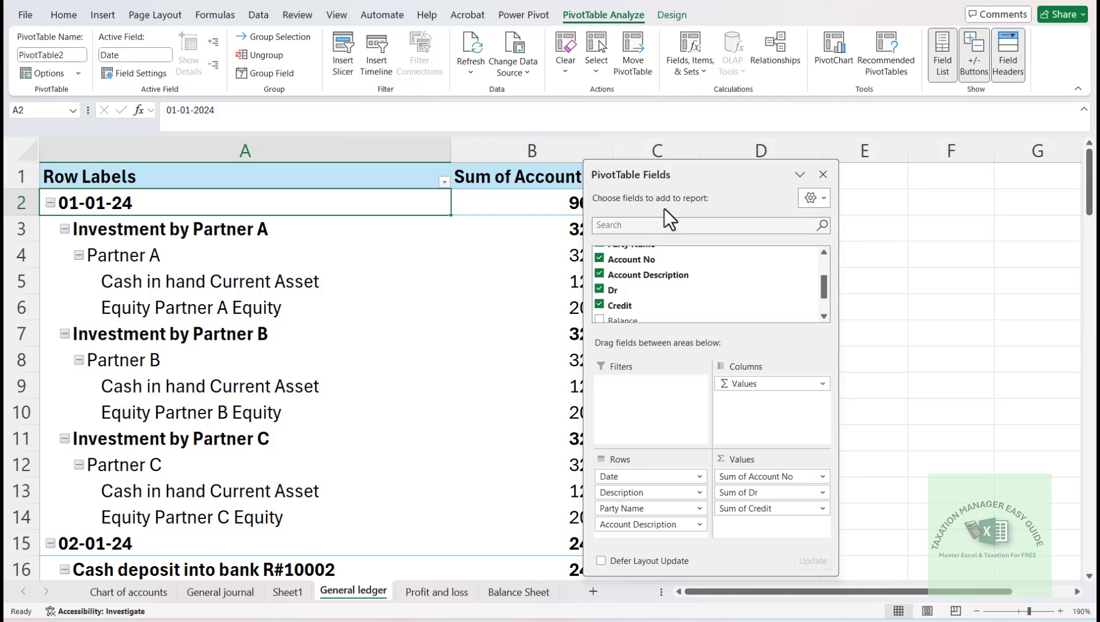
left_click_drag(685, 173, 948, 172)
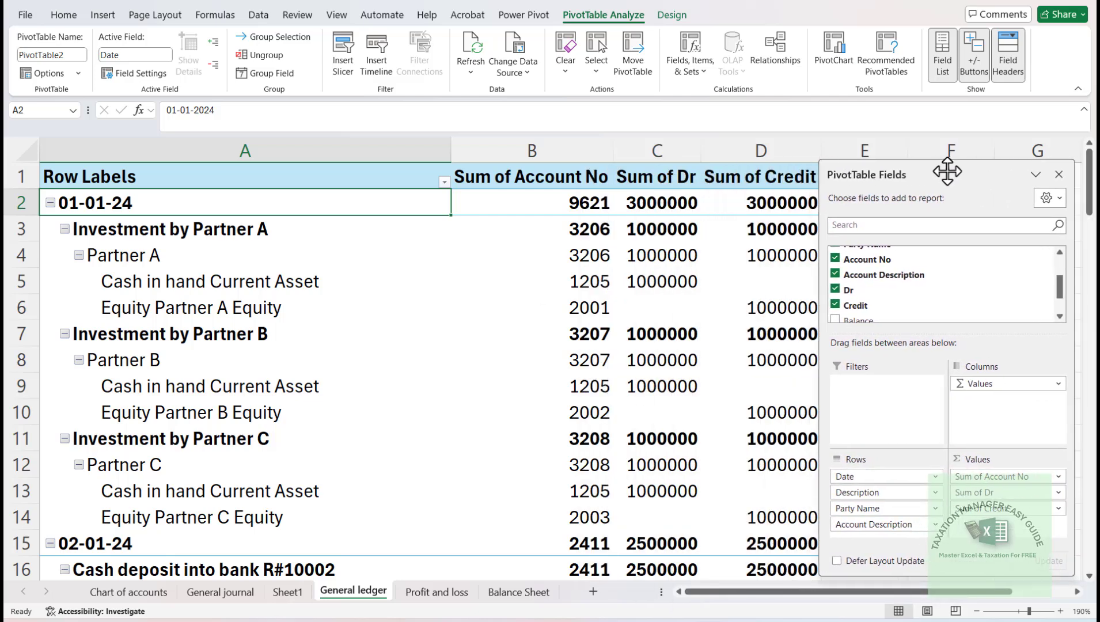
Set the PivotTable to show no subtotals
left_click(228, 271)
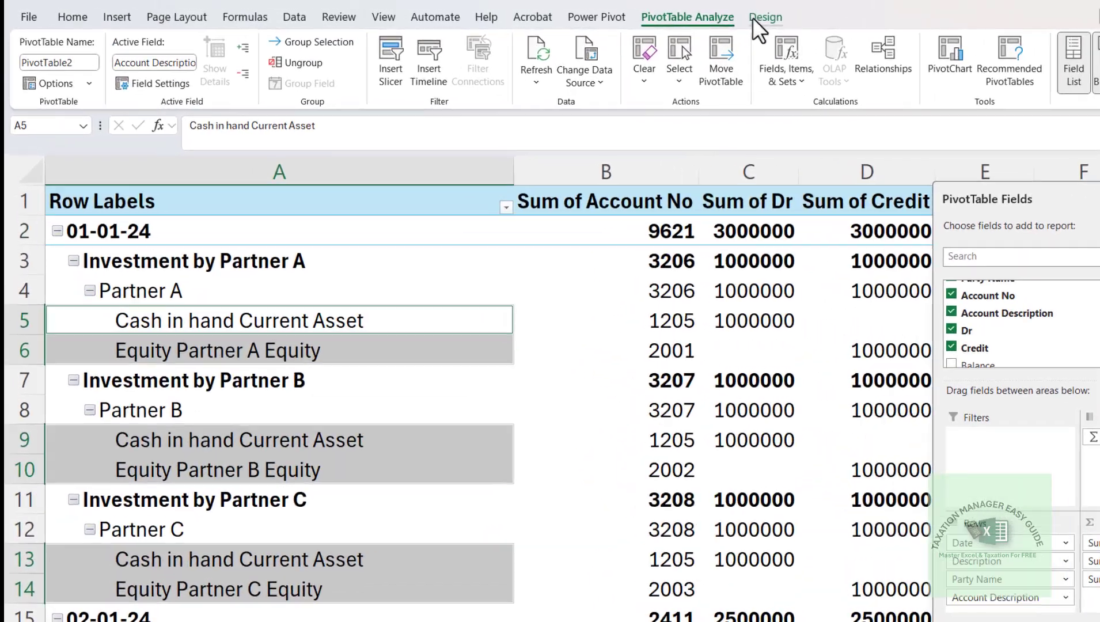
left_click(672, 14)
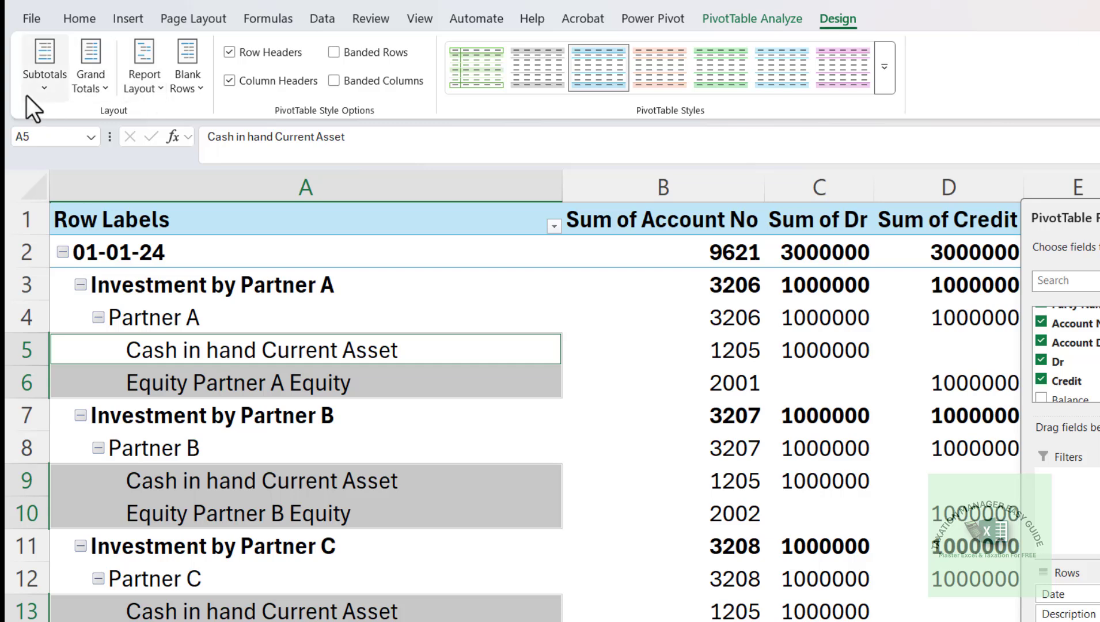
left_click(41, 91)
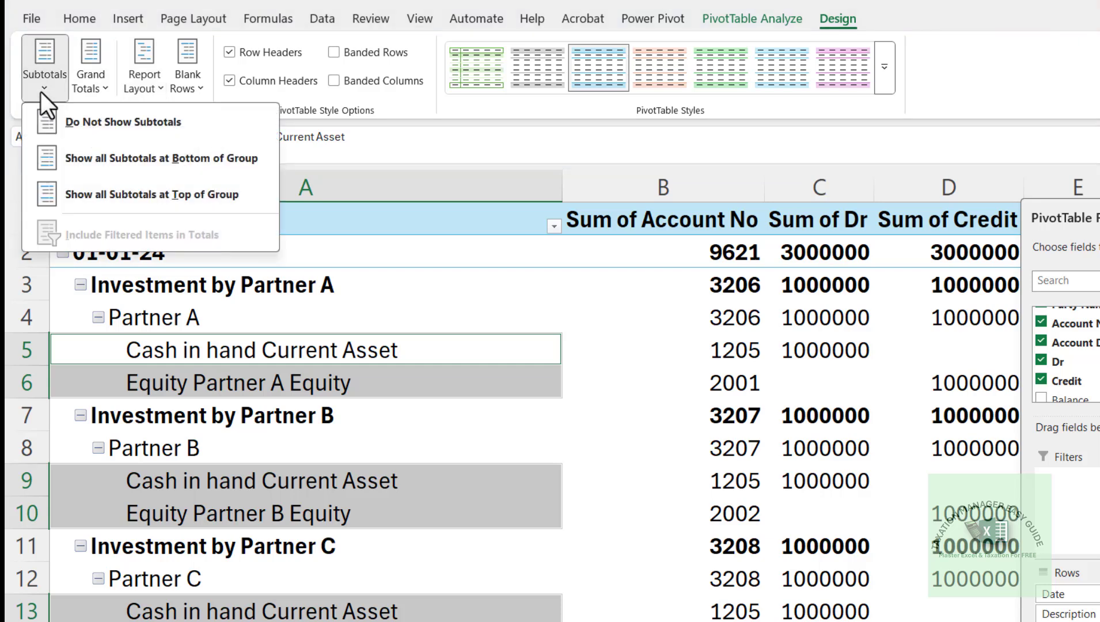
left_click(83, 120)
Show the PivotTable in tabular form and repeat all item labels
left_click(154, 87)
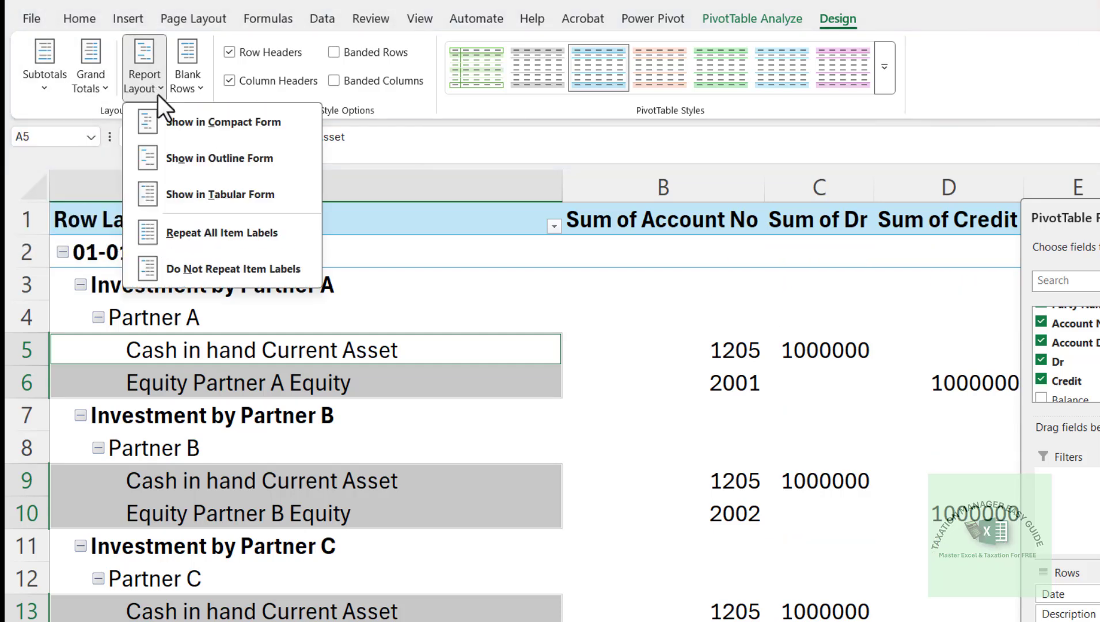
left_click(186, 196)
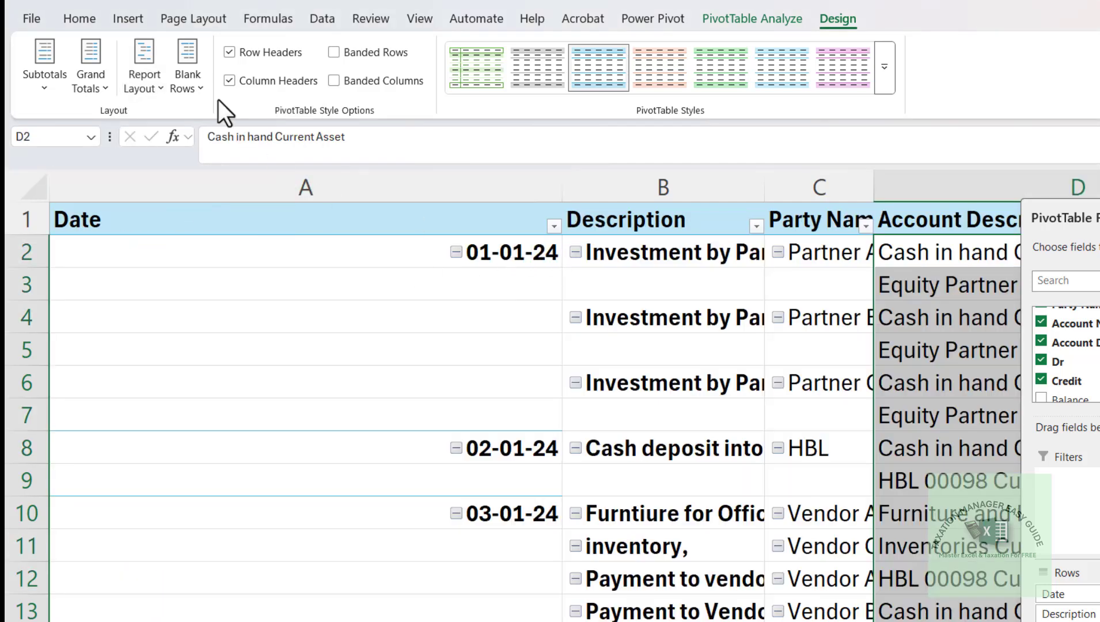
left_click(148, 88)
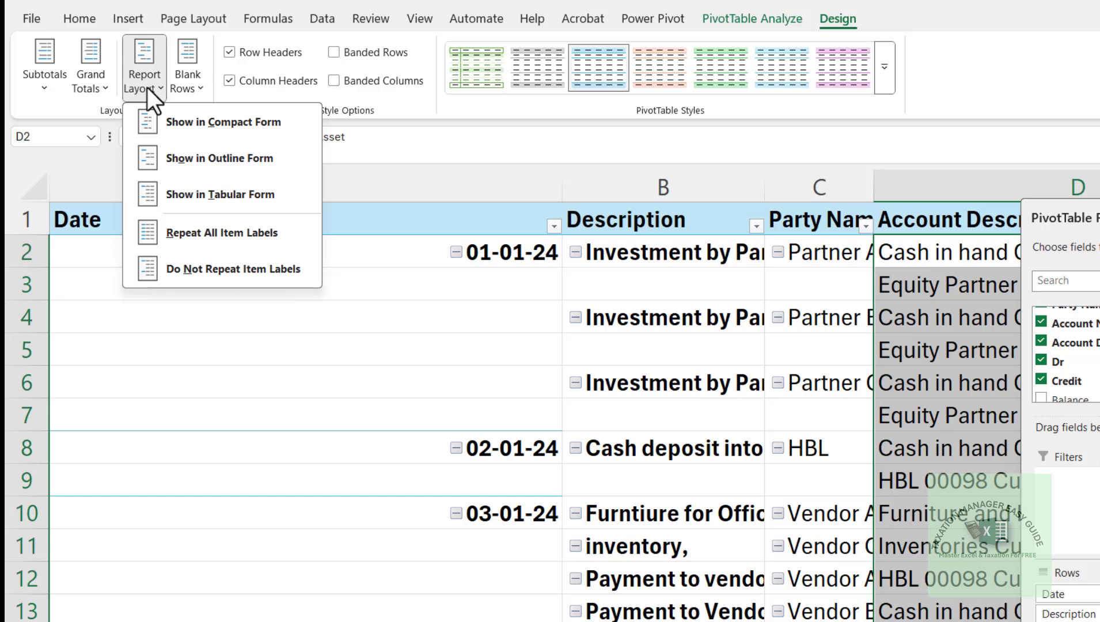
left_click(228, 236)
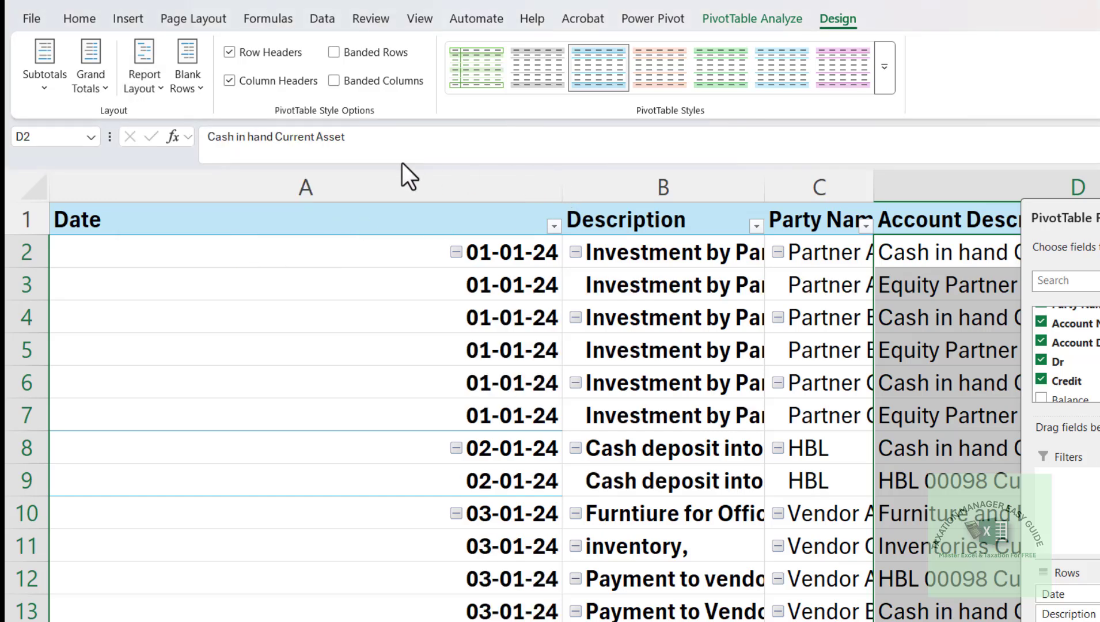
key("alt+Tab")
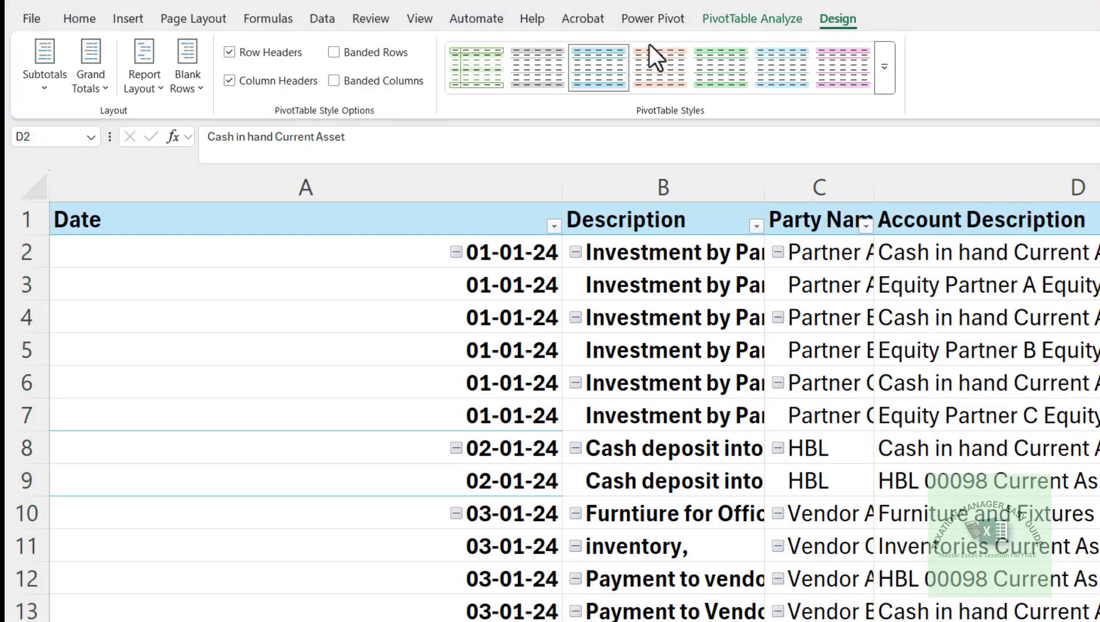
key("alt+Tab")
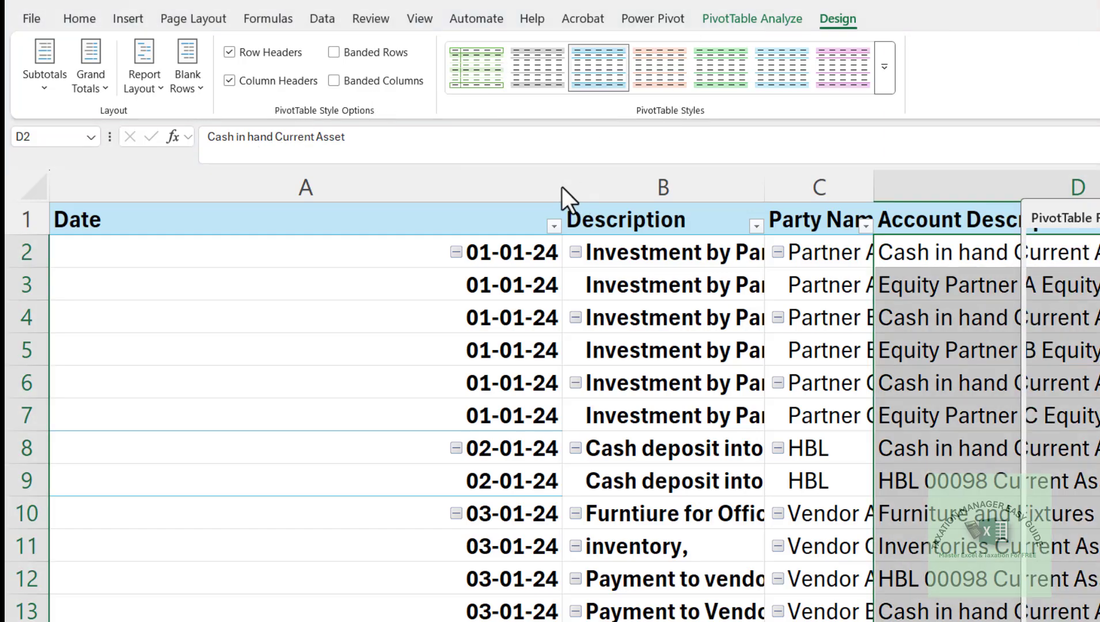
Fit the Date, Description and Party Name columns to their contents and narrow the Sum of Account No column
left_click_drag(562, 187, 159, 202)
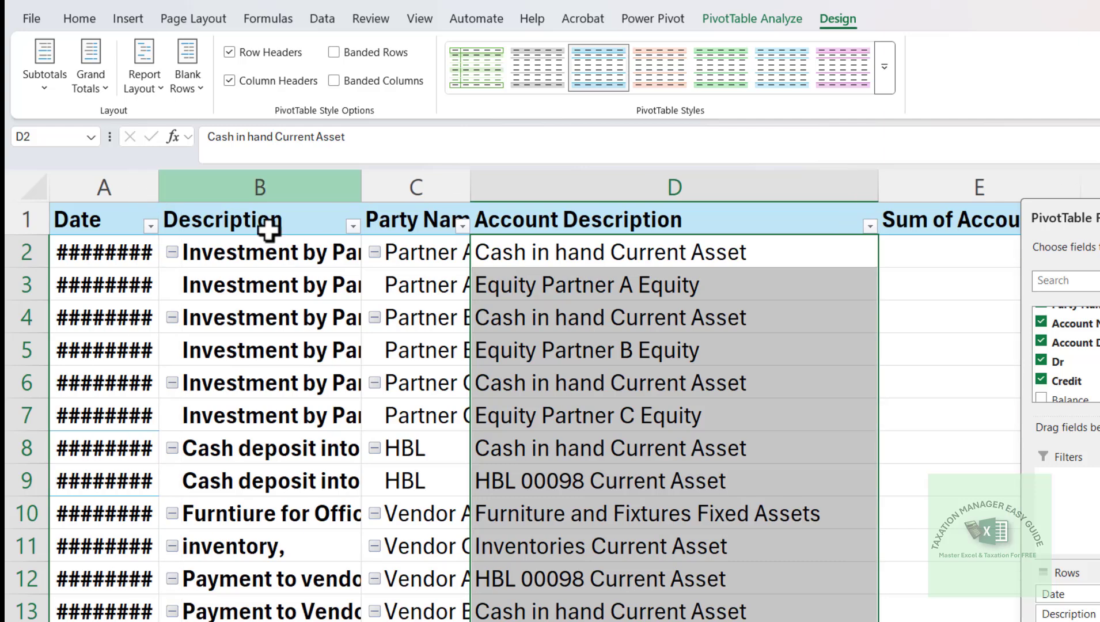
double_click(361, 185)
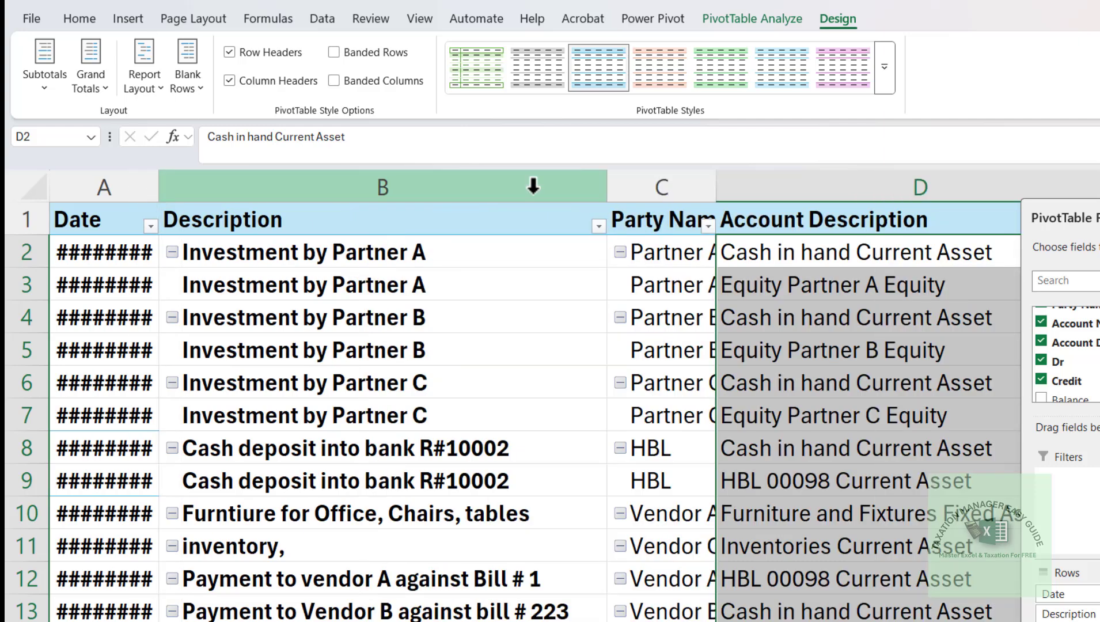
double_click(714, 180)
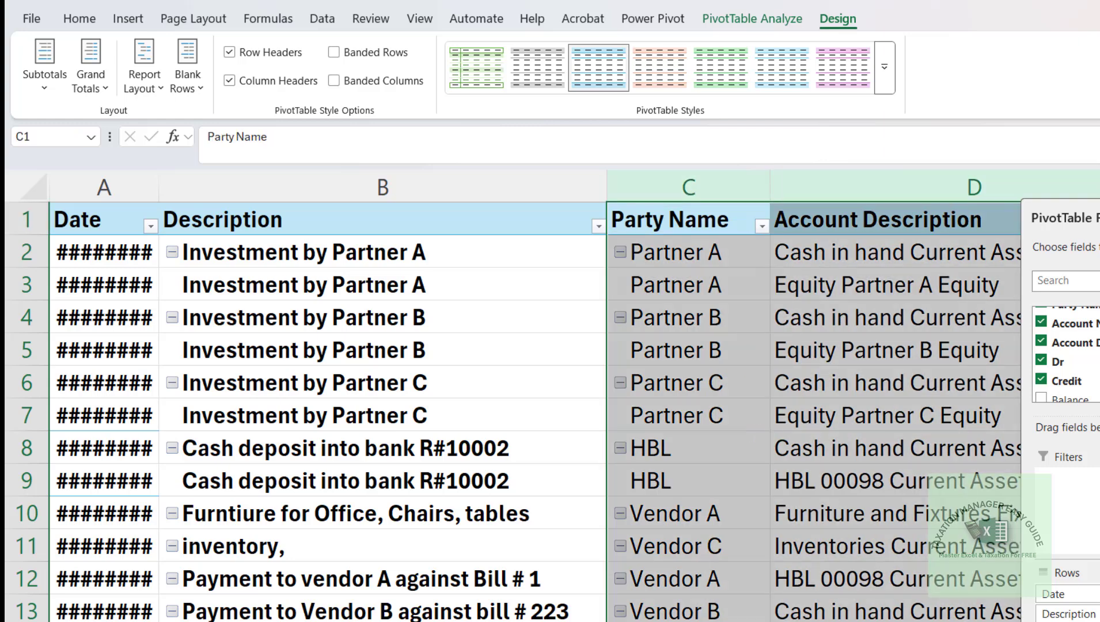
scroll(513, 397, "down", 3)
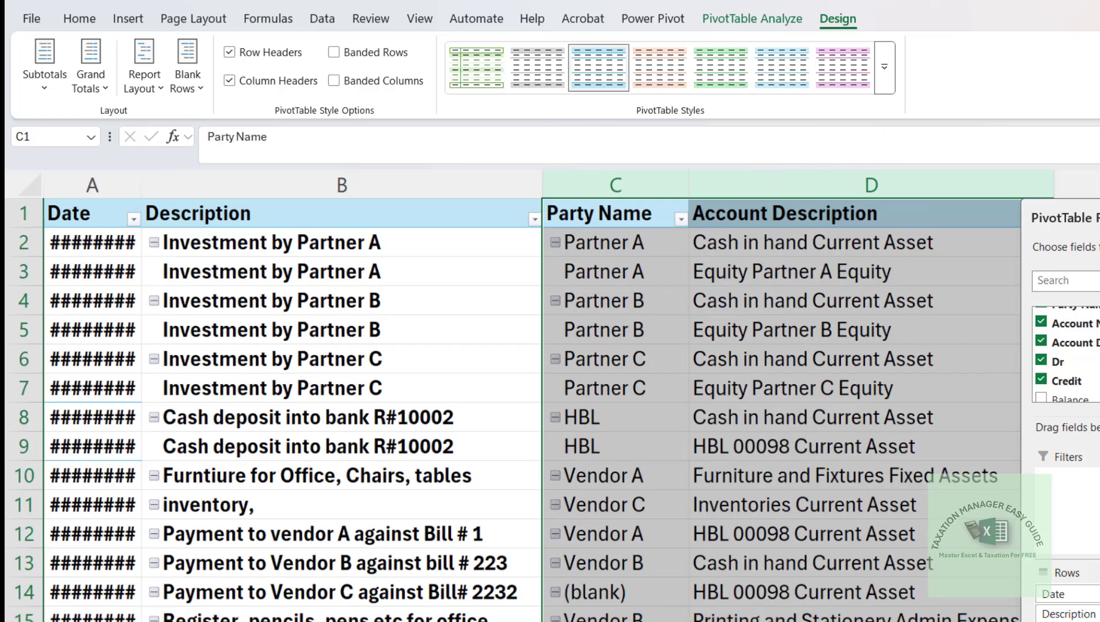
scroll(513, 397, "down", 1)
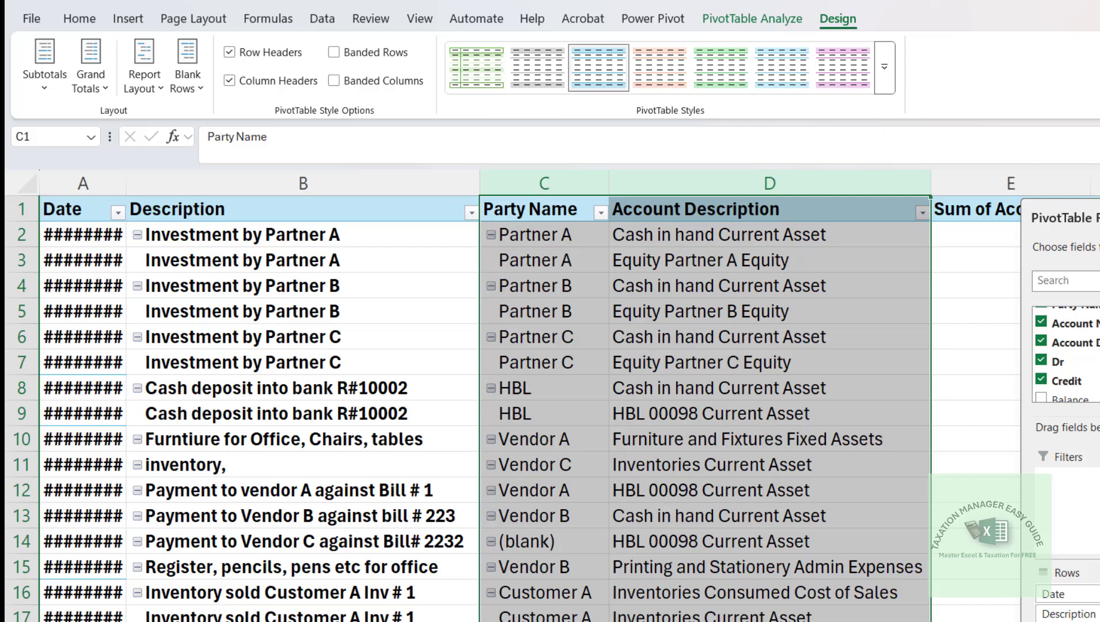
scroll(513, 398, "down", 2)
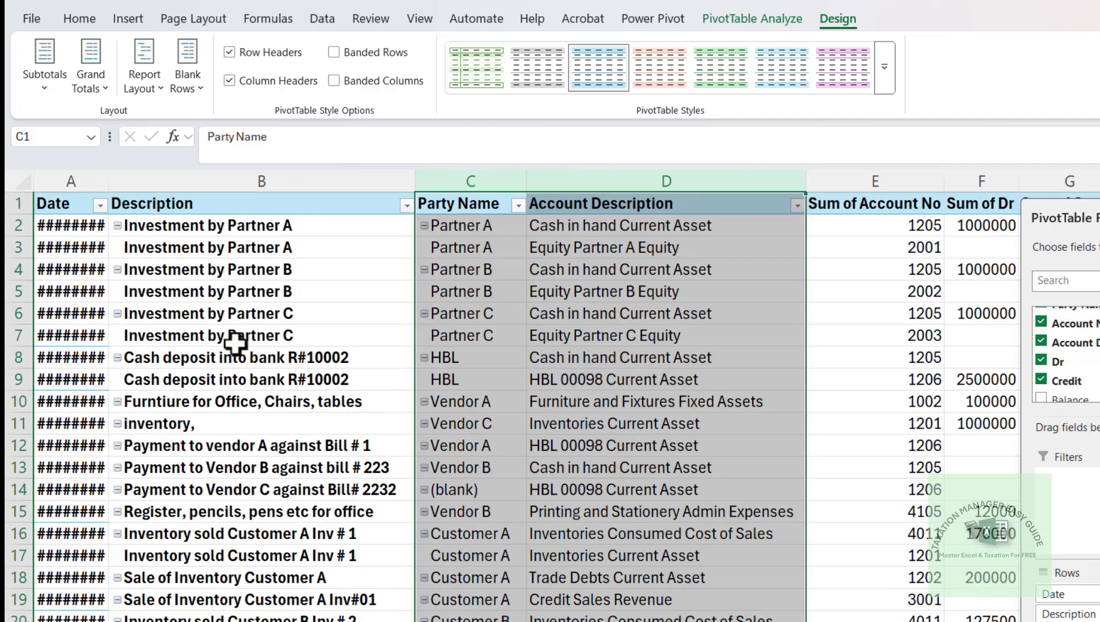
left_click_drag(113, 178, 114, 178)
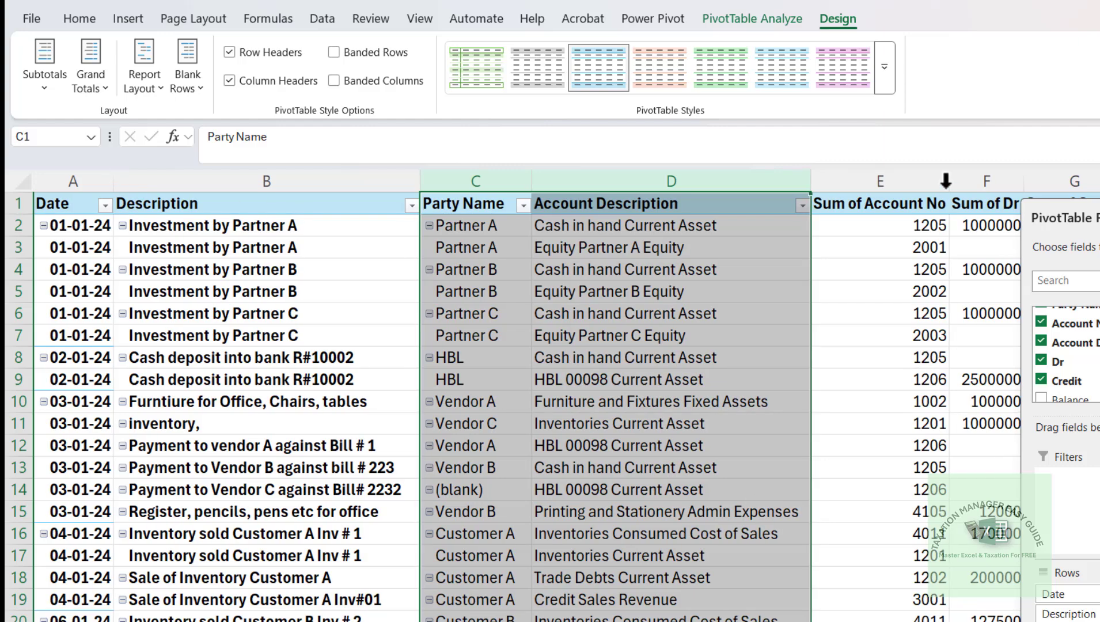
left_click_drag(949, 181, 882, 181)
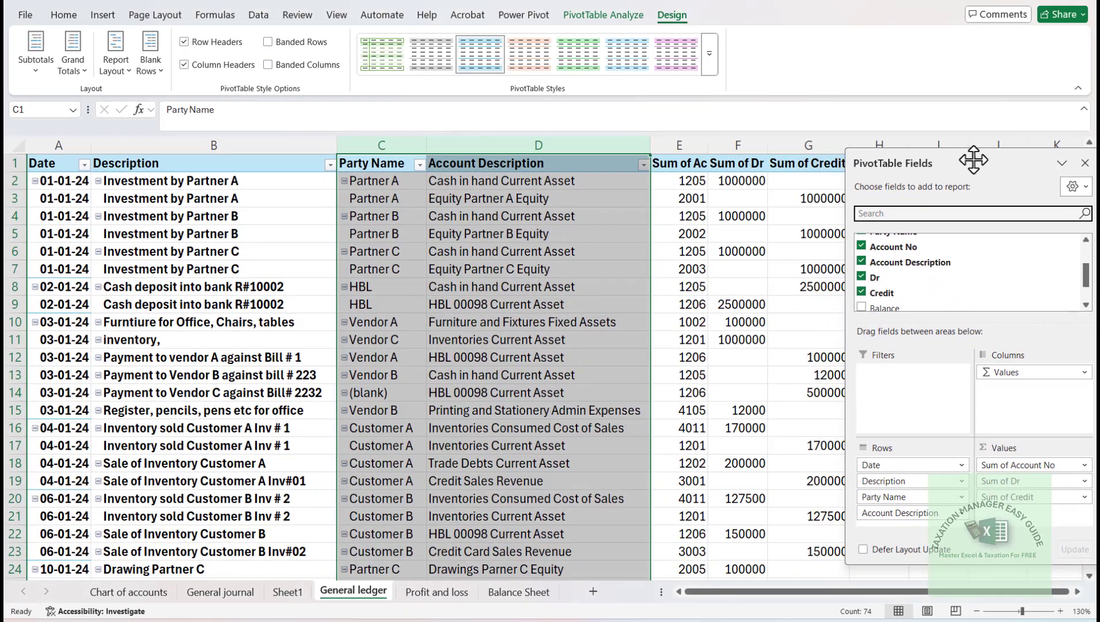
Format the Sum of Dr values as Number with the 1000 separator and 0 decimal places, moving the field pane off the amounts
left_click_drag(974, 159, 396, 174)
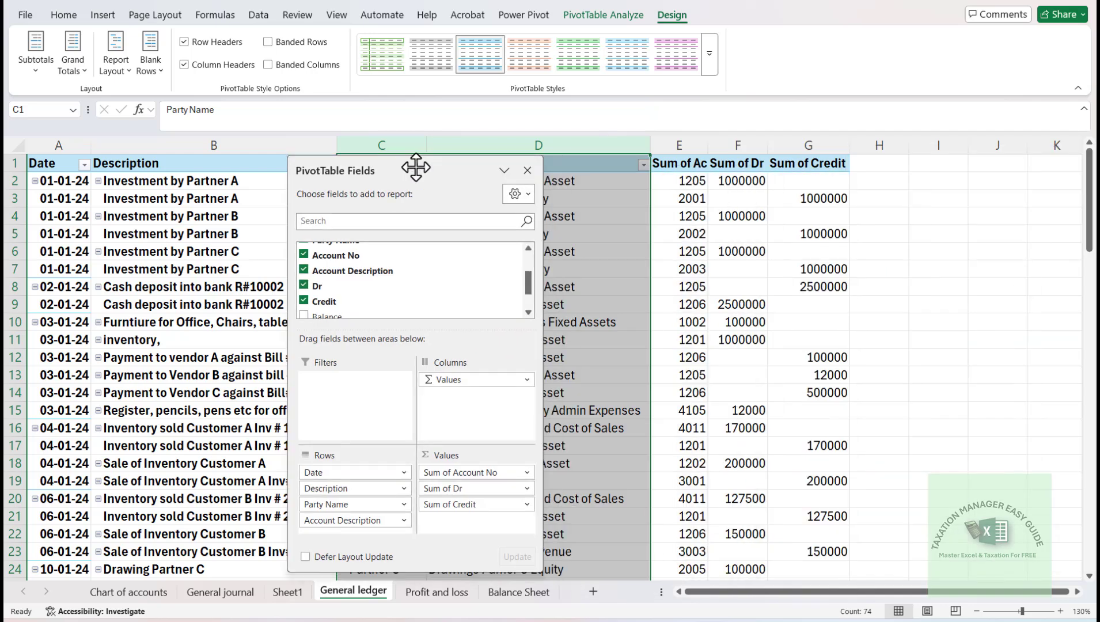
left_click(752, 179)
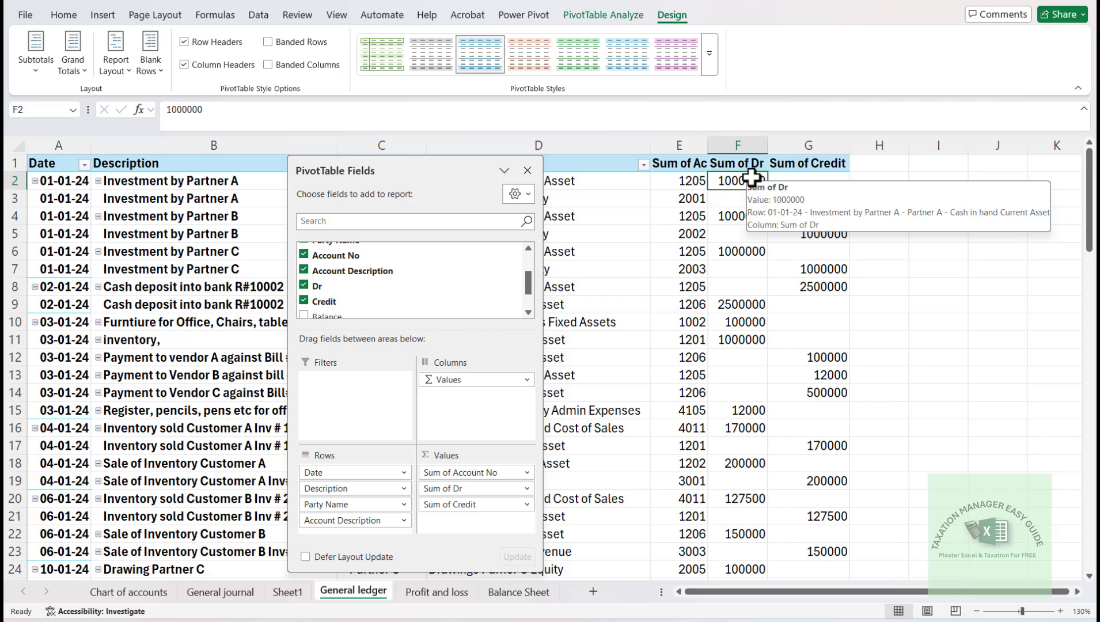
right_click(752, 178)
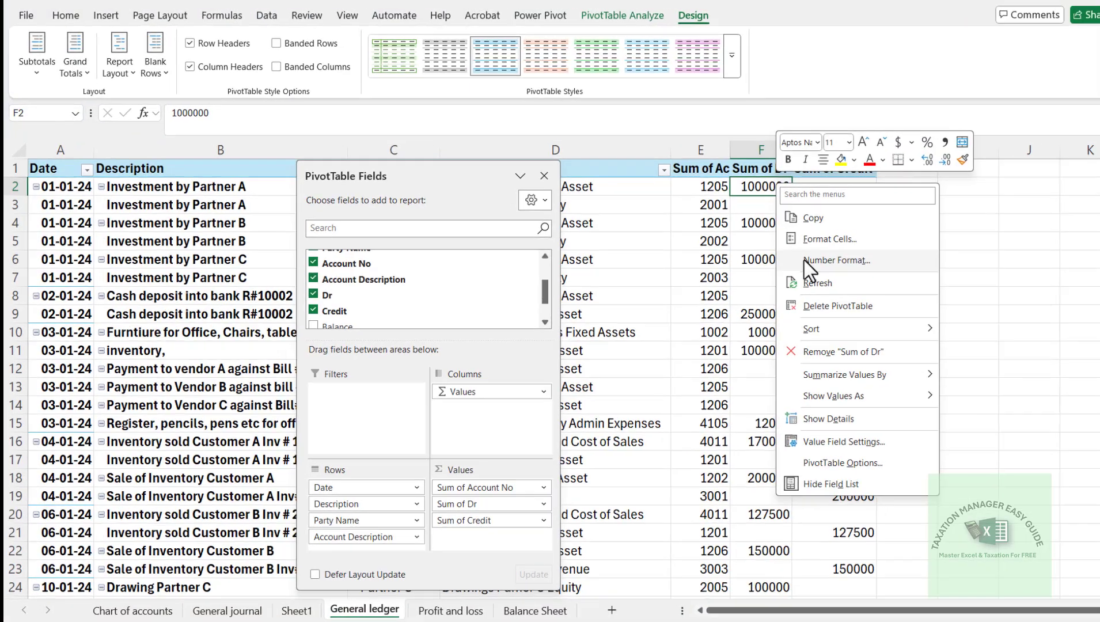
left_click(811, 252)
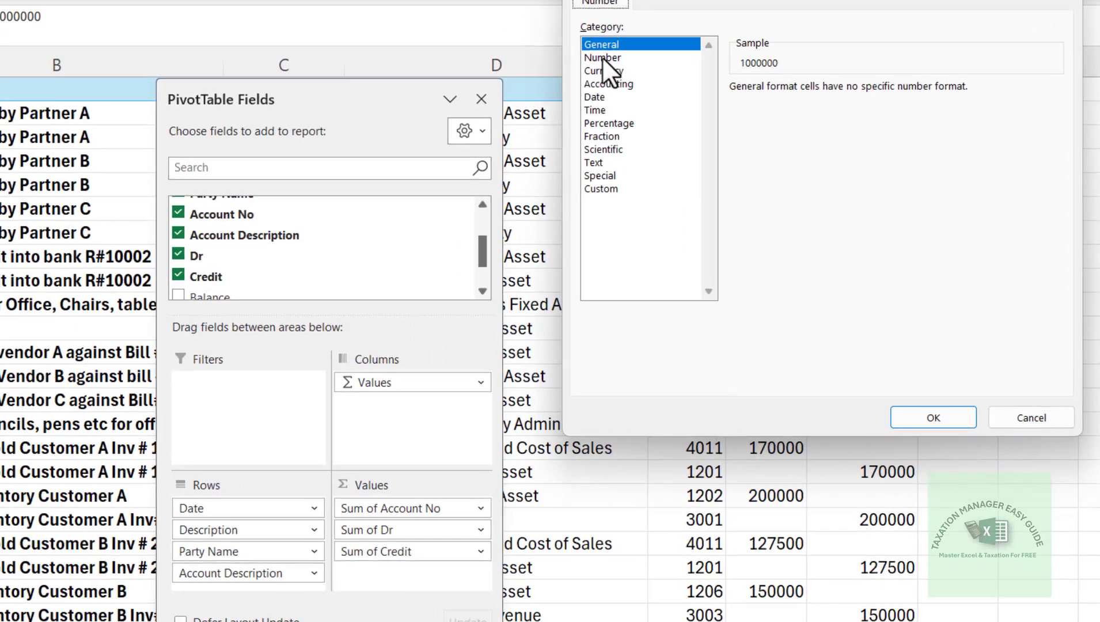
left_click(699, 163)
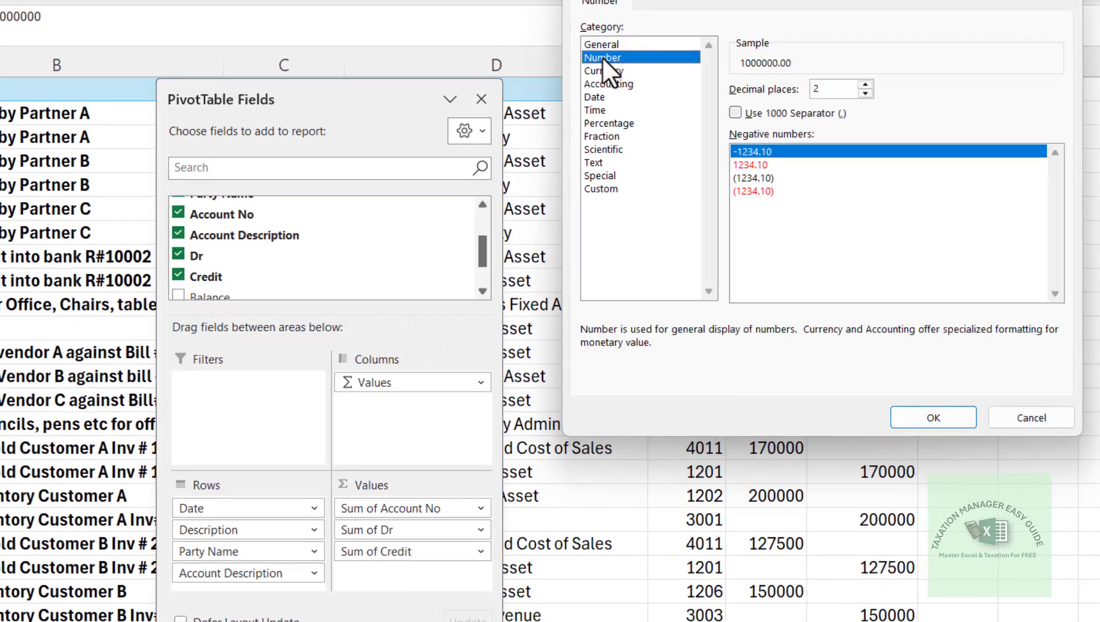
left_click(751, 114)
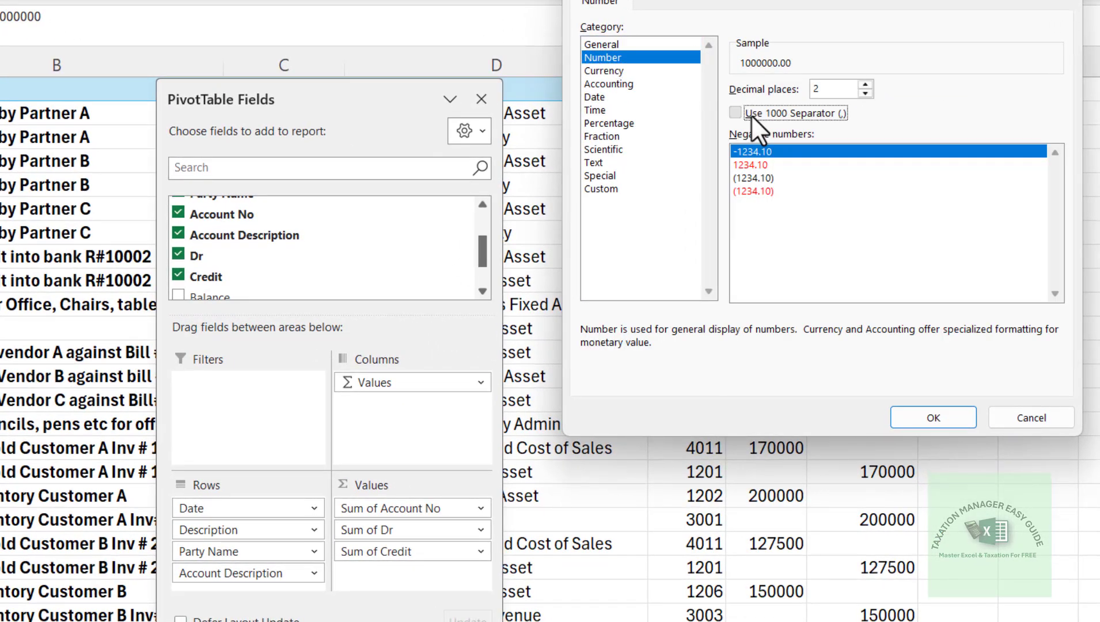
left_click(866, 94)
left_click(866, 94)
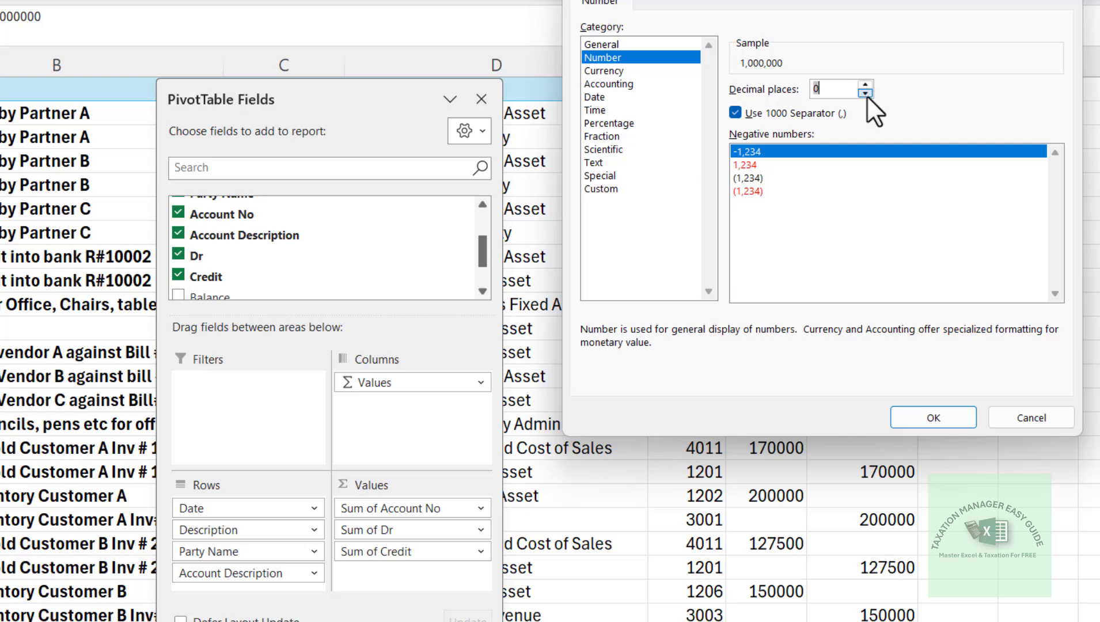
left_click(923, 420)
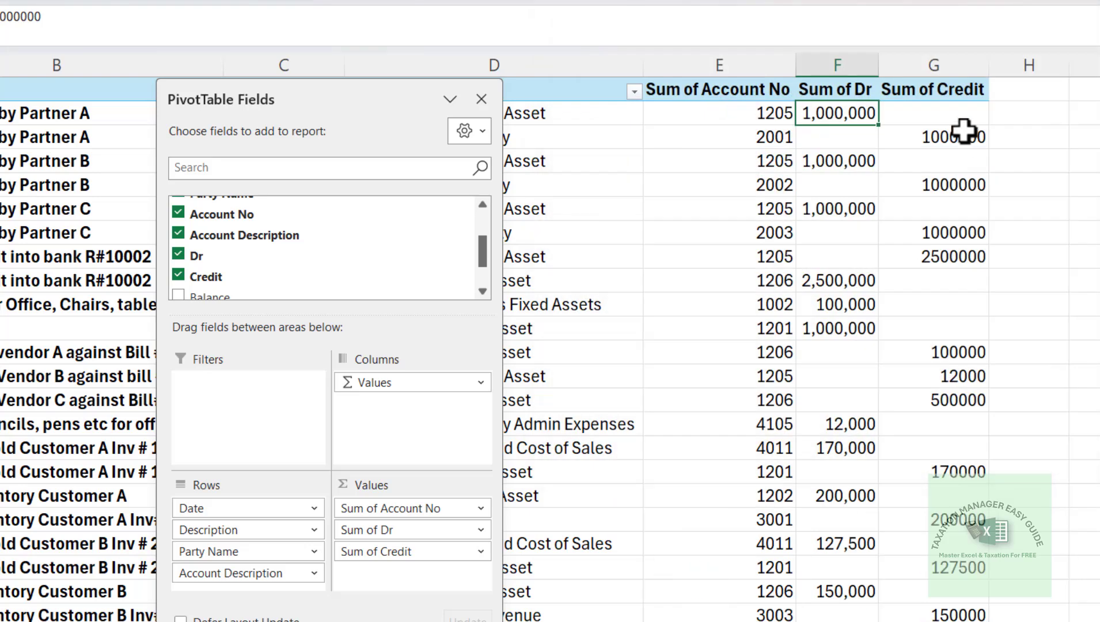
Format the Sum of Credit values as Number with the 1000 separator and 0 decimal places
left_click(948, 115)
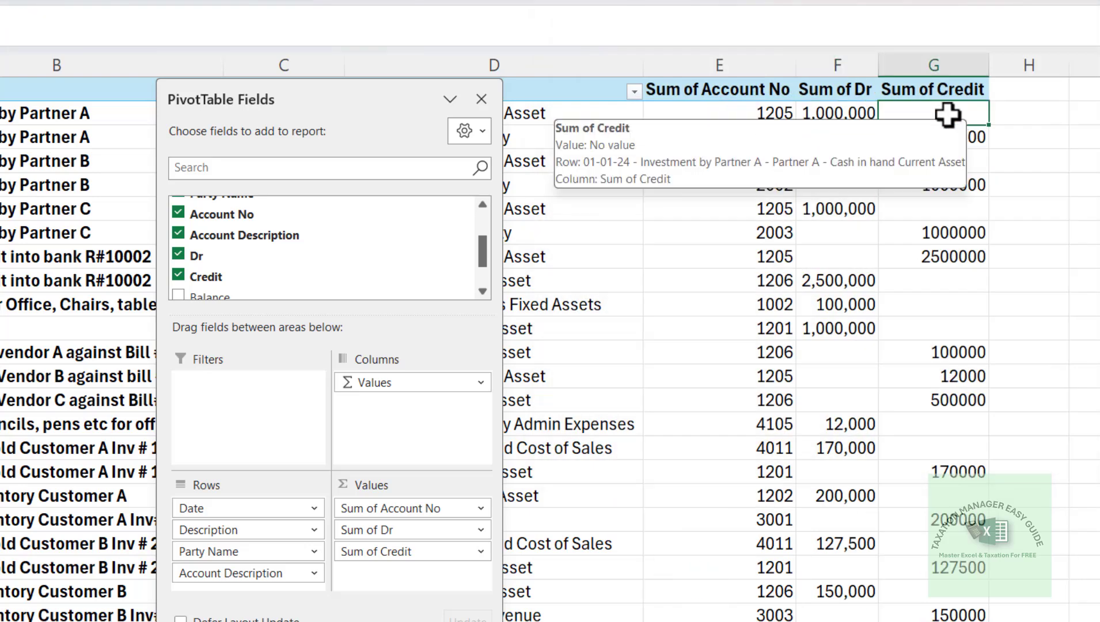
right_click(948, 114)
left_click(987, 208)
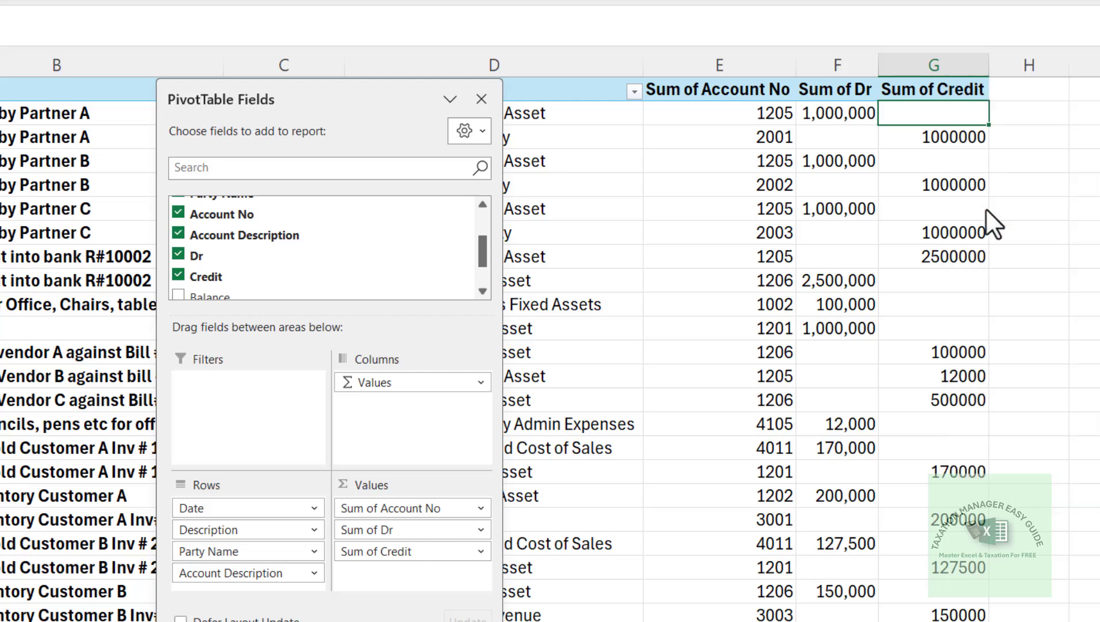
left_click(772, 58)
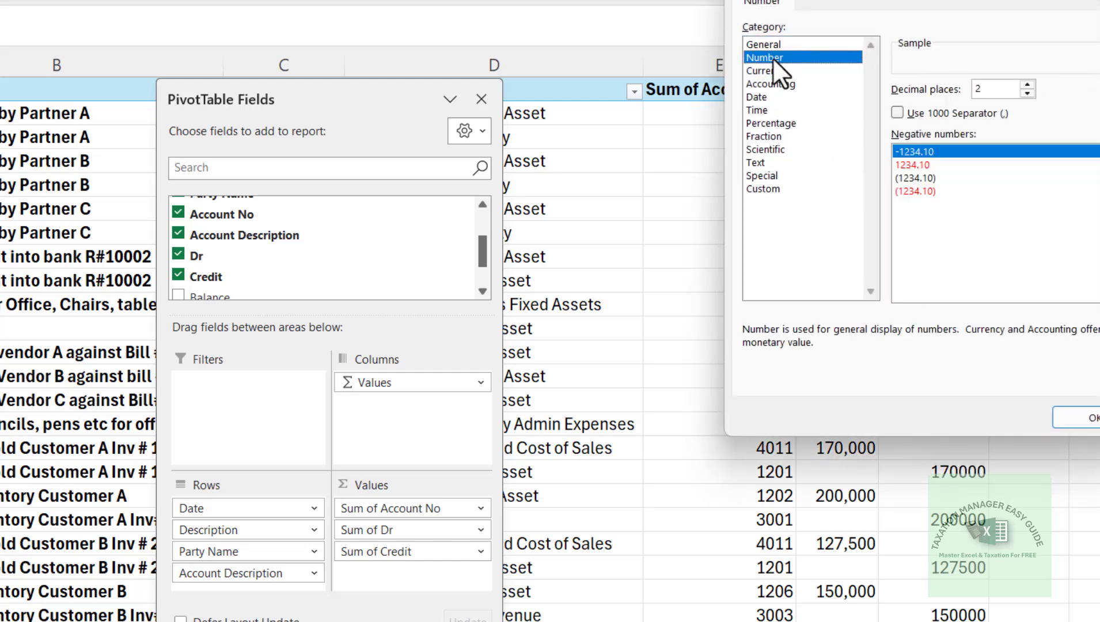
left_click(897, 112)
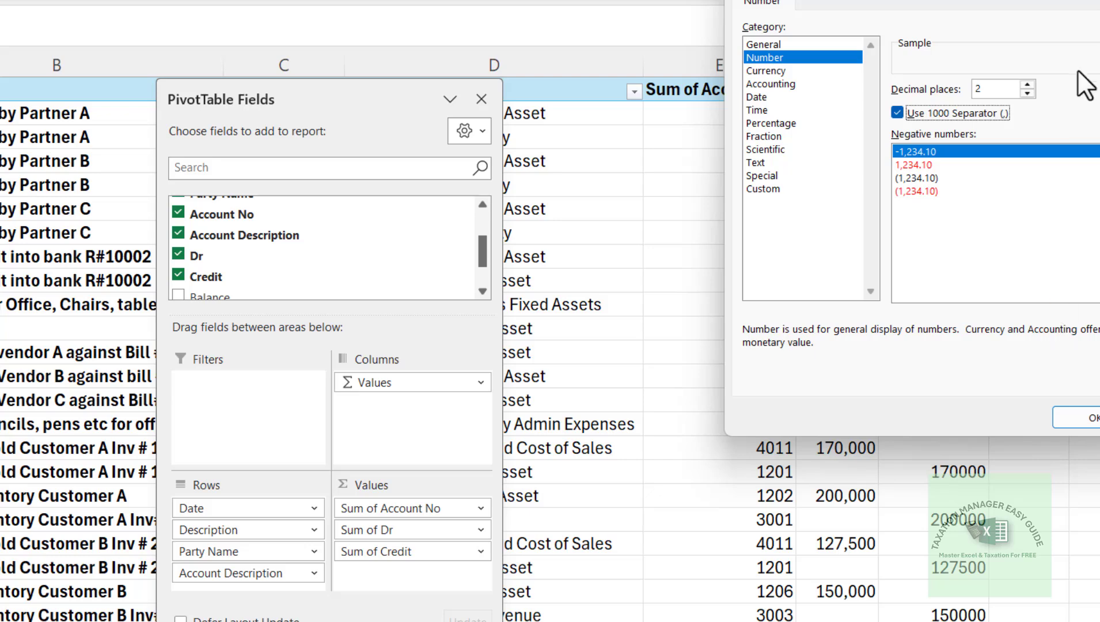
left_click(1029, 94)
left_click(1029, 94)
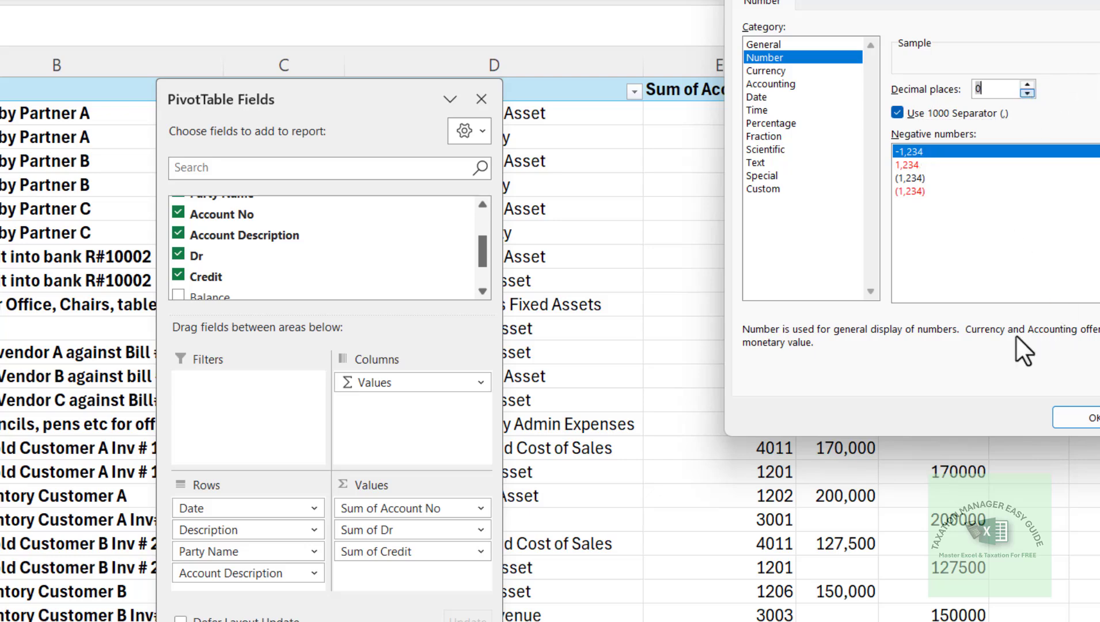
left_click(1067, 414)
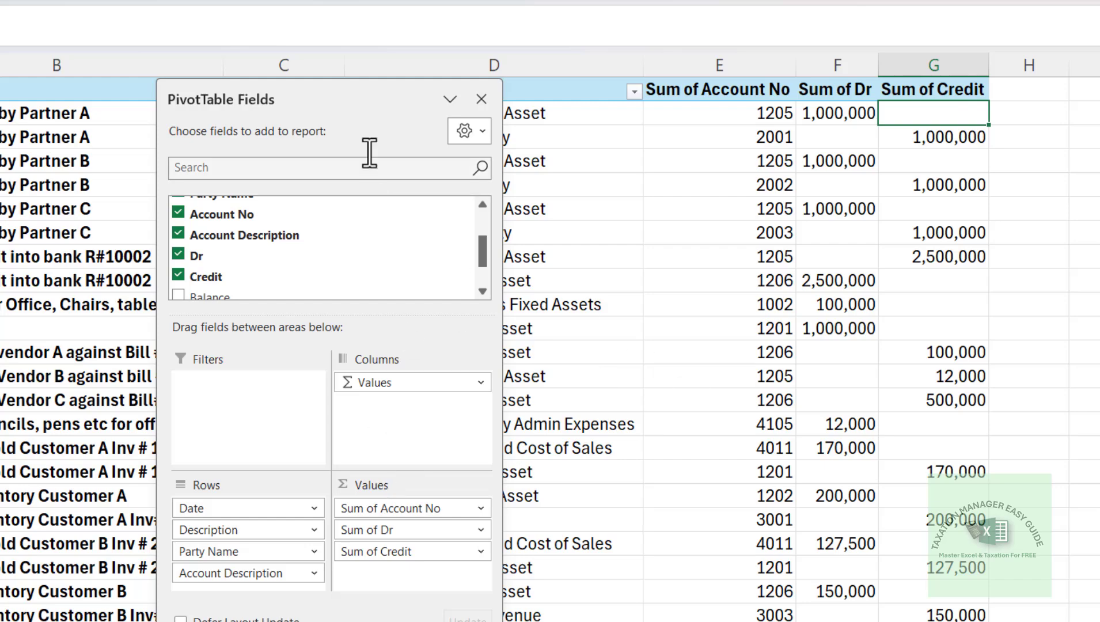
Close the PivotTable field pane and slightly narrow the Party Name column
left_click_drag(344, 99, 260, 48)
left_click_drag(211, 40, 479, 109)
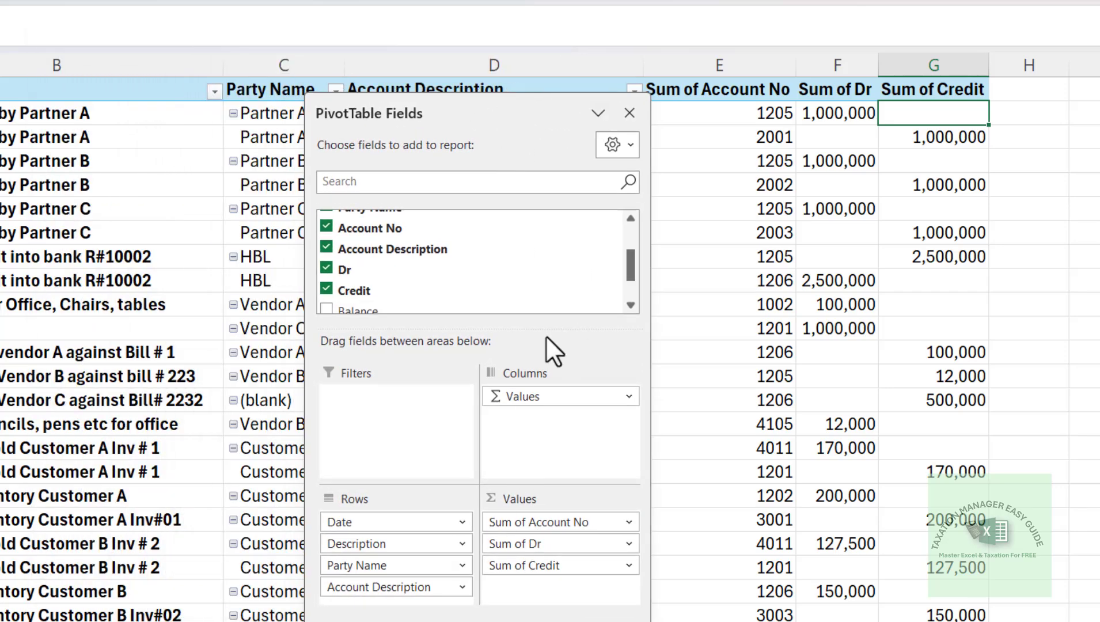
left_click(628, 113)
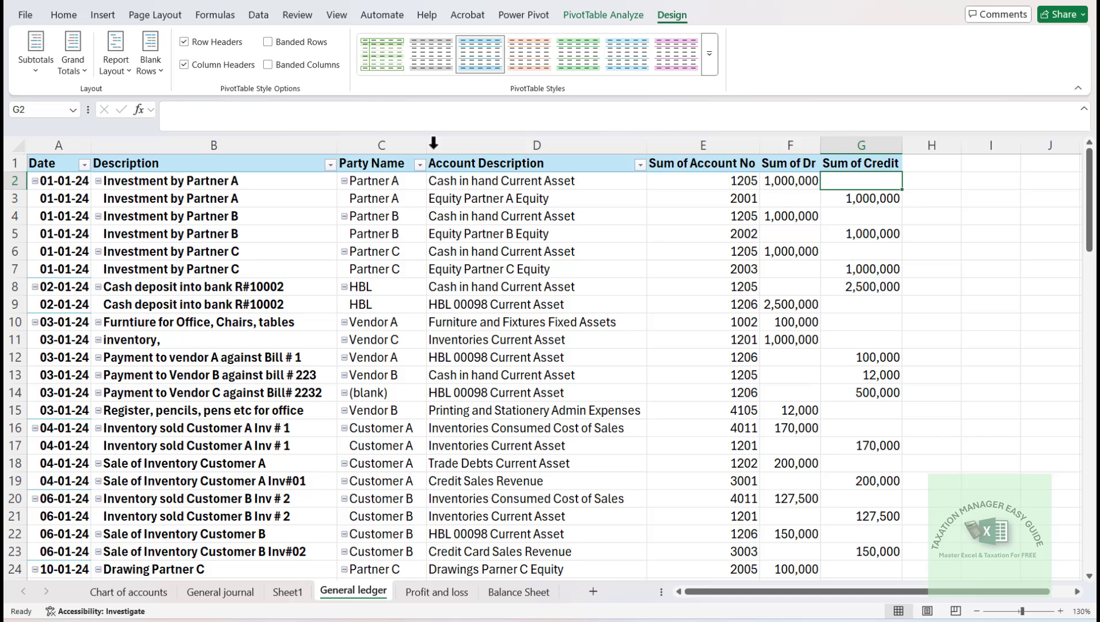
left_click_drag(434, 143, 428, 143)
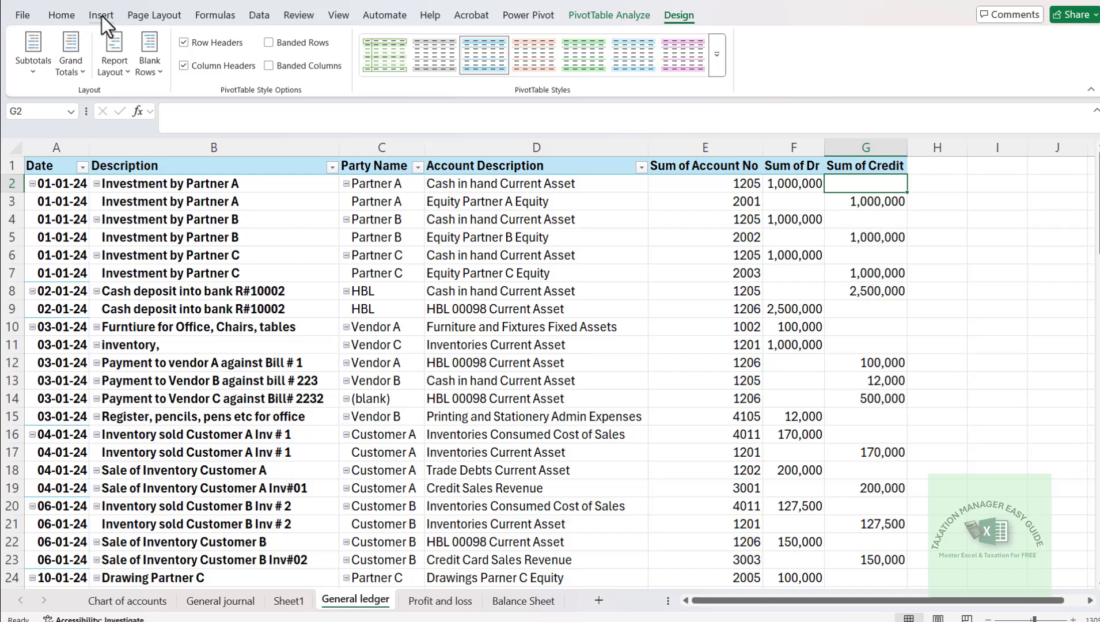
Insert a slicer for the Account Description field of the PivotTable
left_click(103, 16)
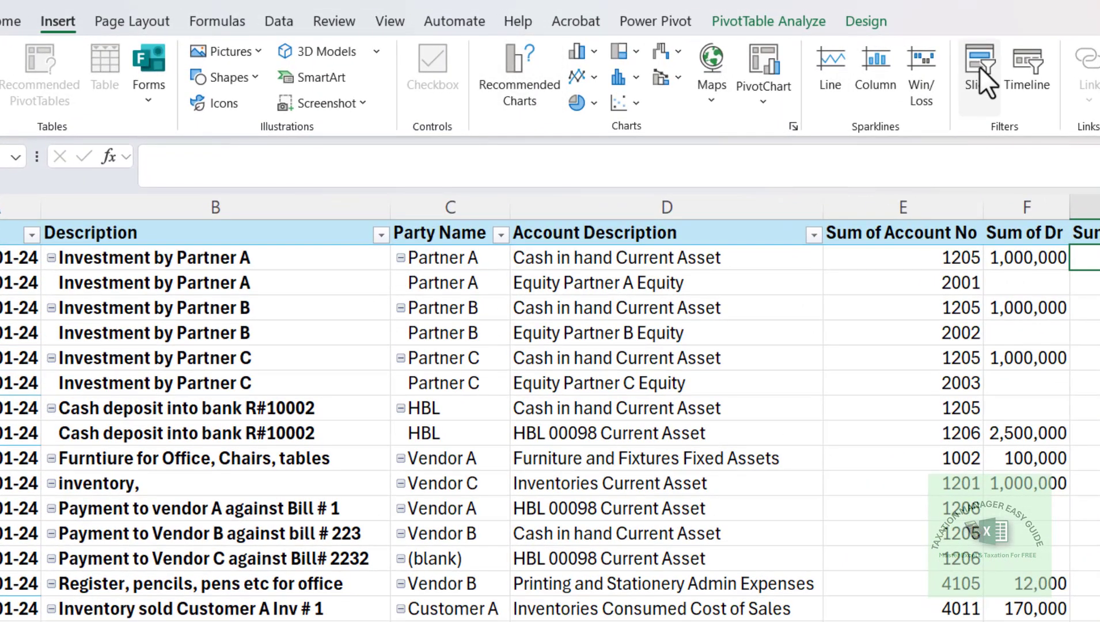
left_click(980, 67)
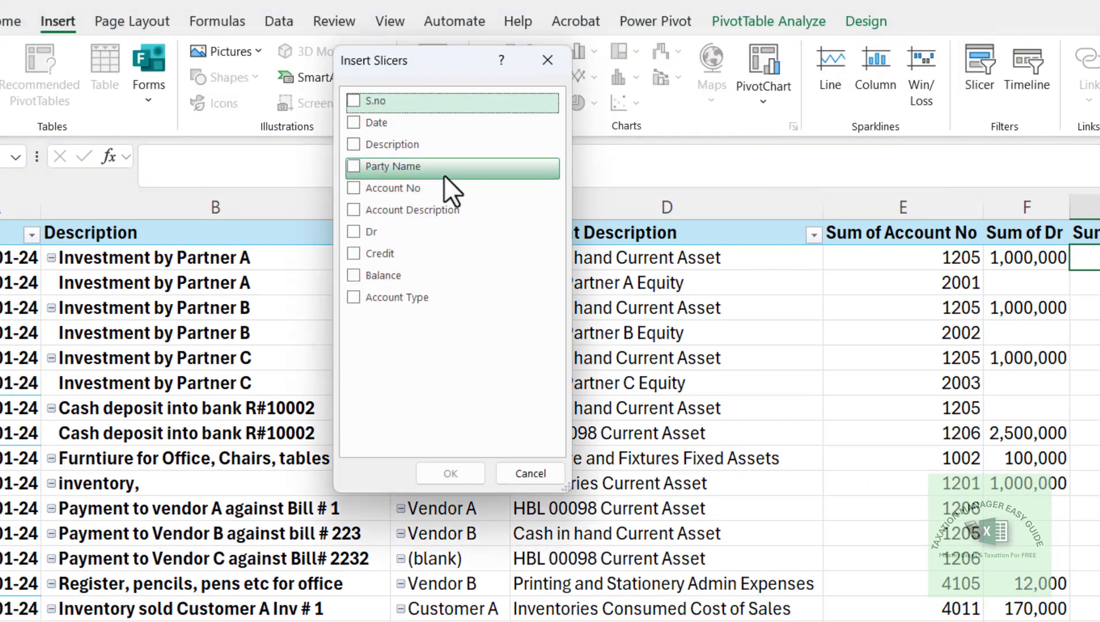
left_click(352, 209)
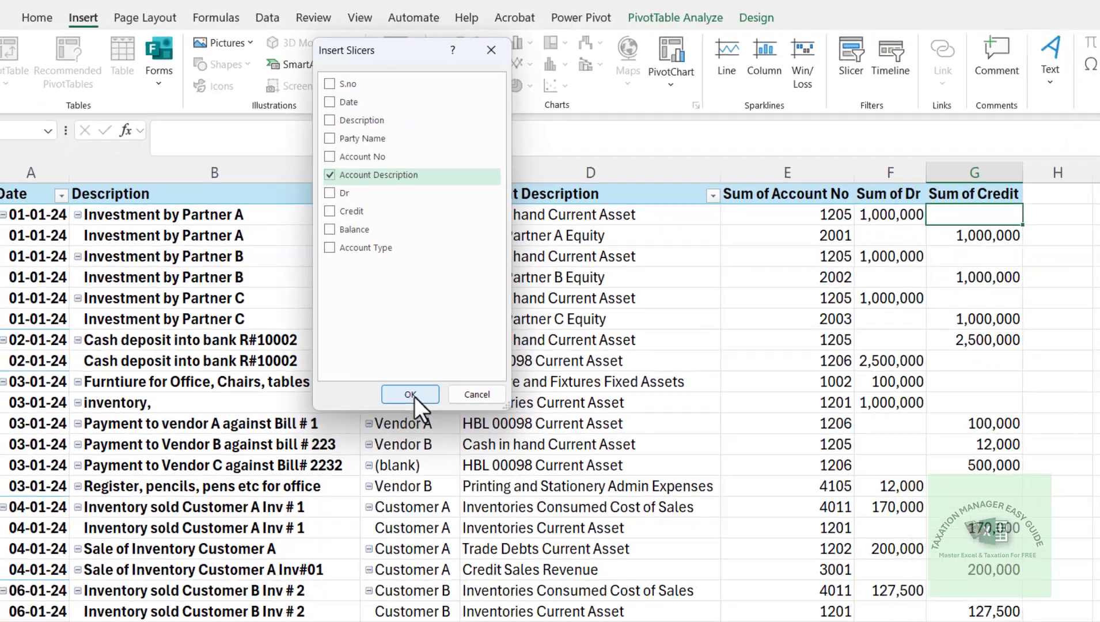
left_click(410, 394)
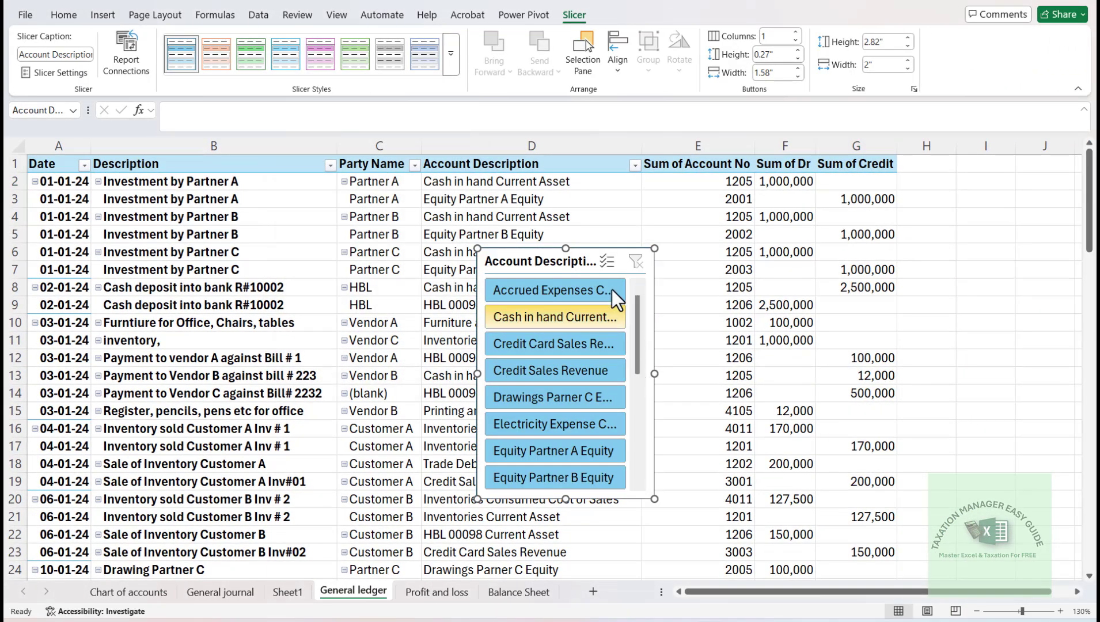
Enlarge the Account Description slicer to about 5.26" high and 2.41" wide and place it beside the Sum of Credit column
left_click_drag(655, 499, 685, 572)
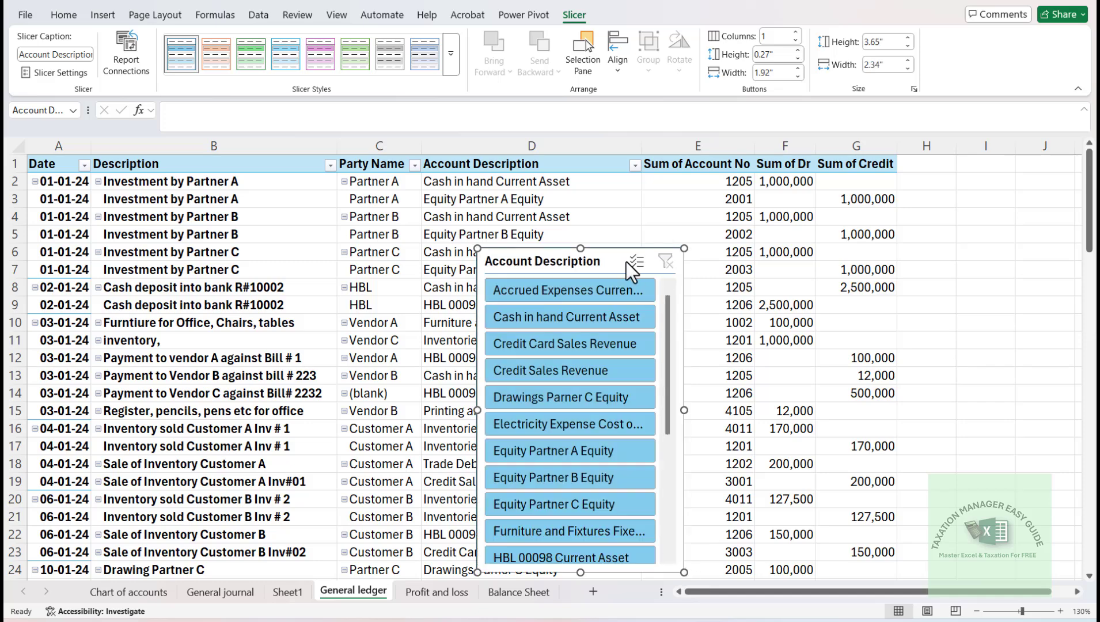
left_click_drag(606, 250, 614, 157)
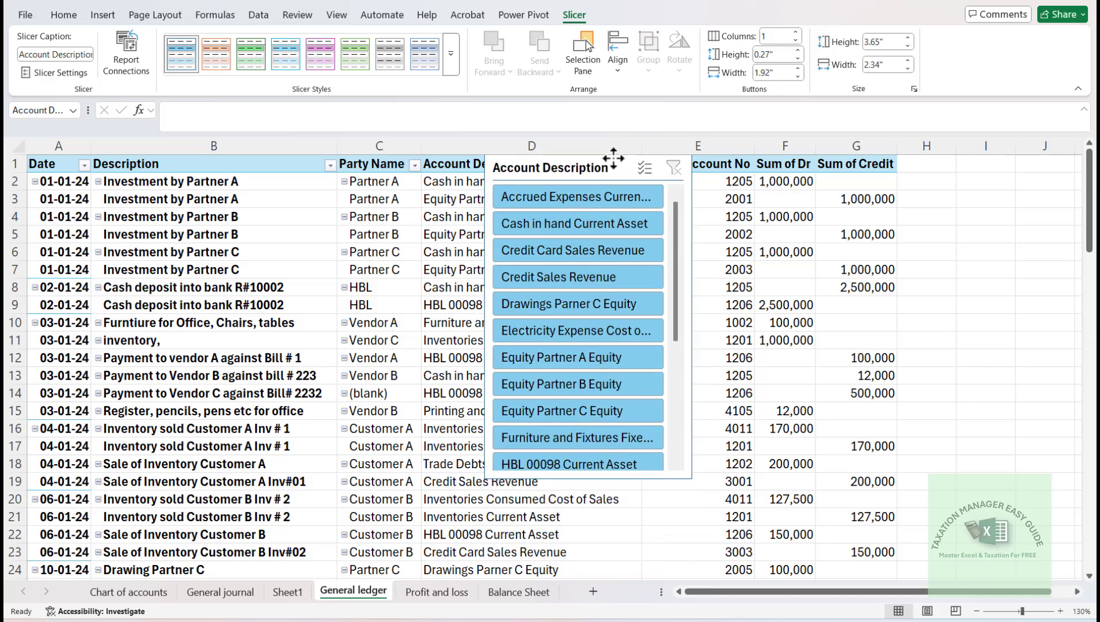
left_click_drag(691, 479, 700, 569)
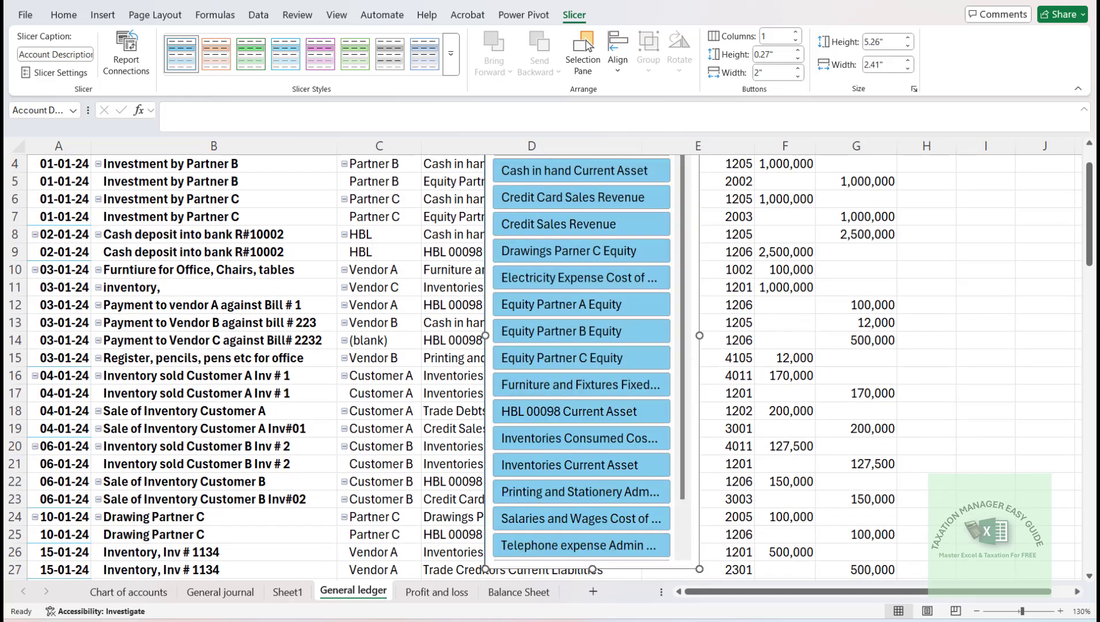
left_click_drag(1089, 199, 1090, 178)
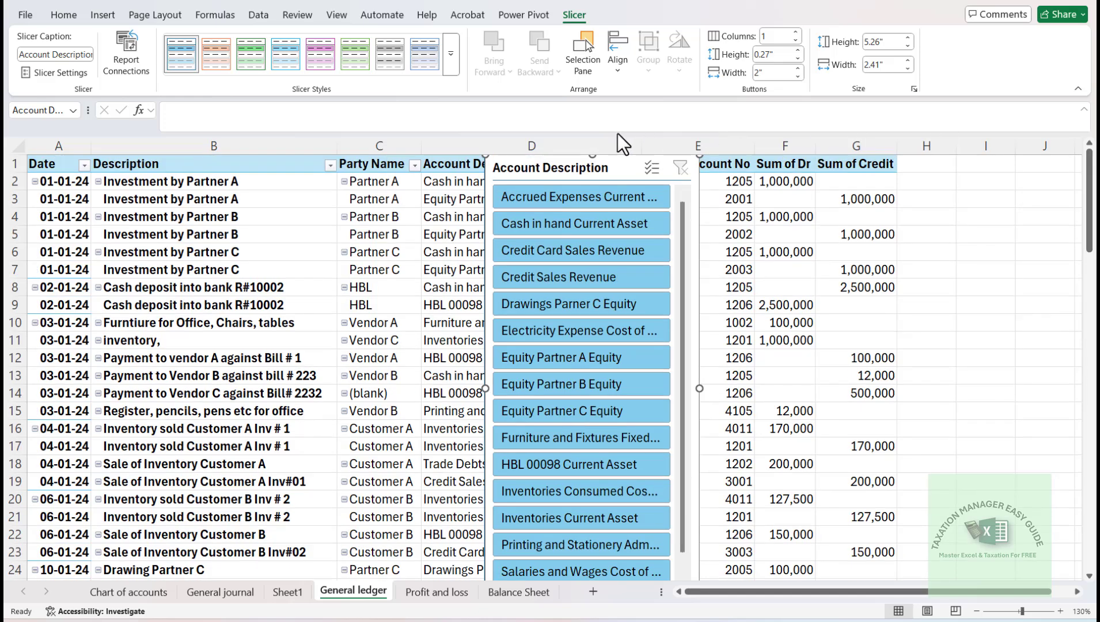
left_click_drag(556, 167, 969, 164)
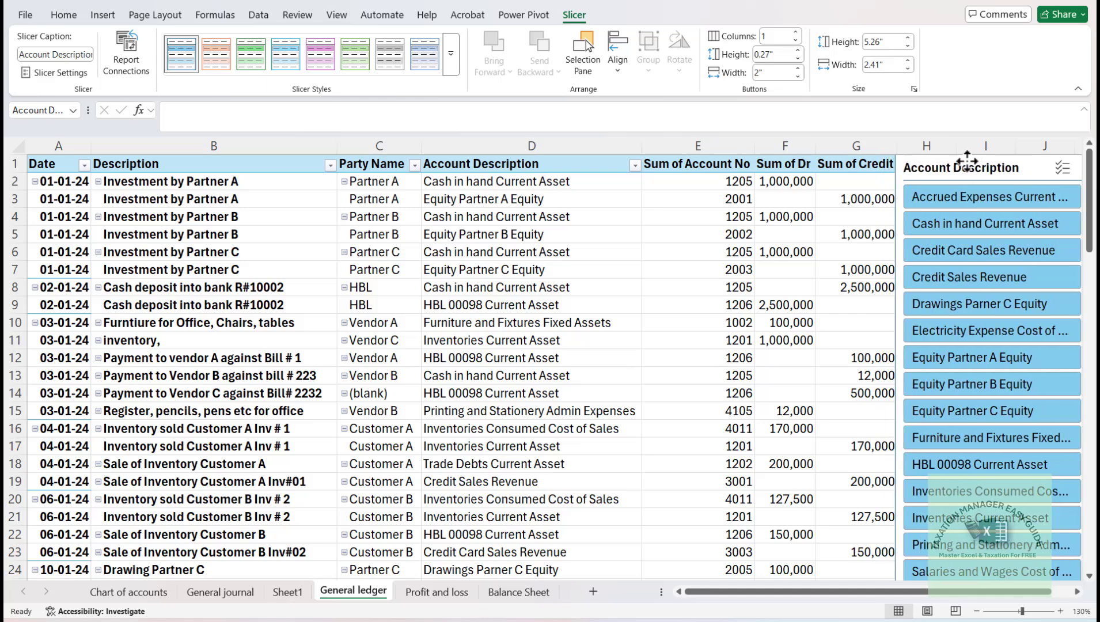
Filter the ledger to the accrued expenses account and then to Cash in hand Current Asset, and move the slicer off the value columns
left_click(933, 202)
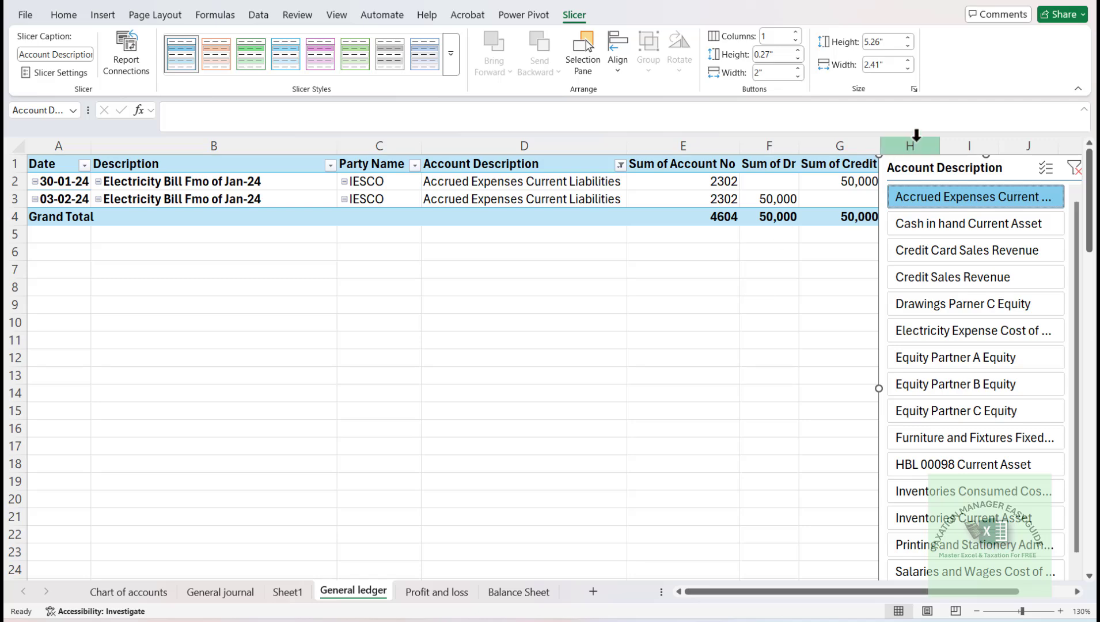
left_click(953, 222)
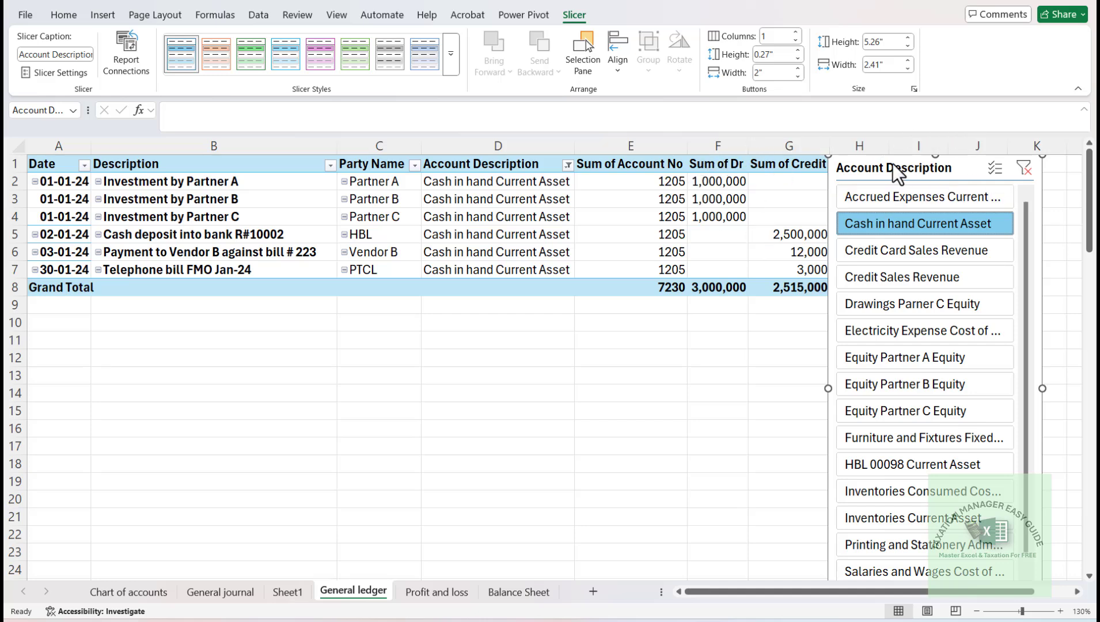
left_click_drag(891, 163, 494, 242)
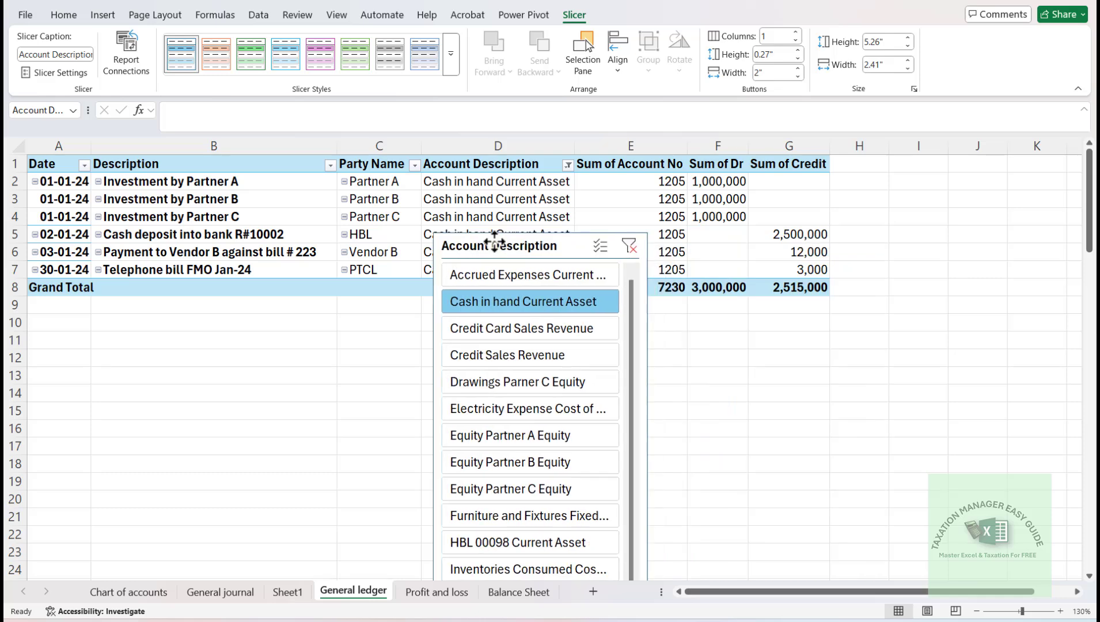
Try to add a calculated field named Balance with the formula = Dr - Credit to the PivotTable
left_click(669, 154)
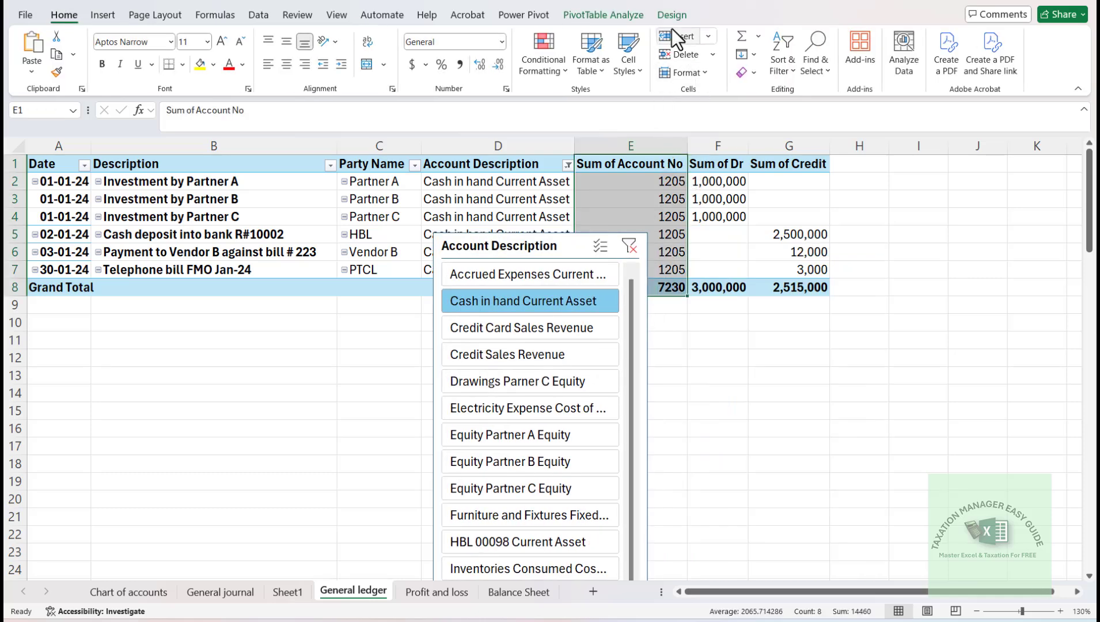
left_click(676, 18)
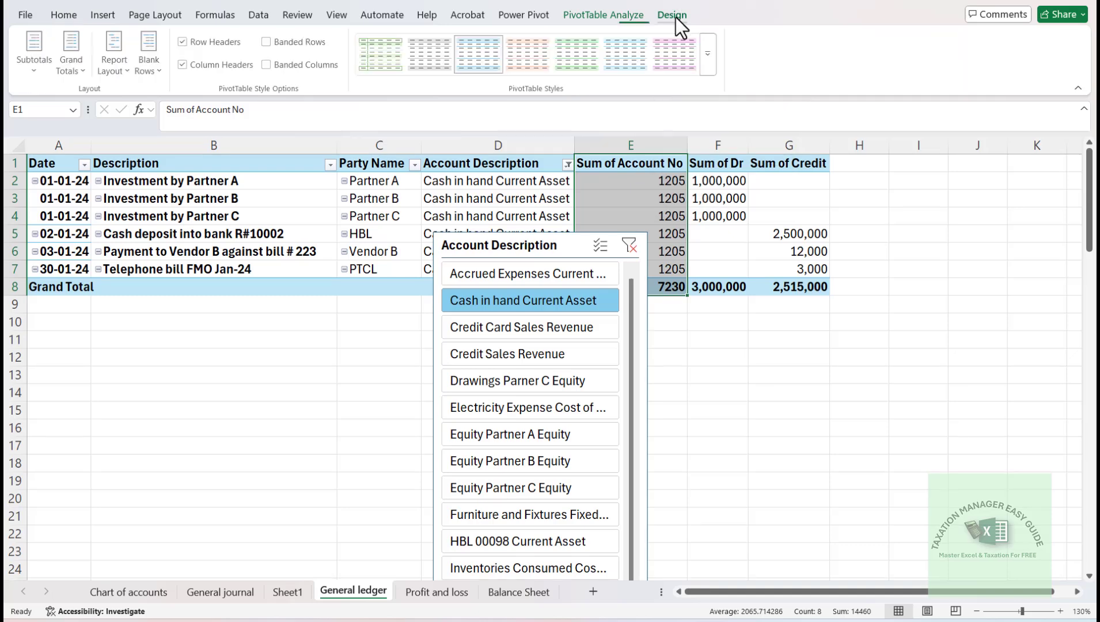
left_click(605, 15)
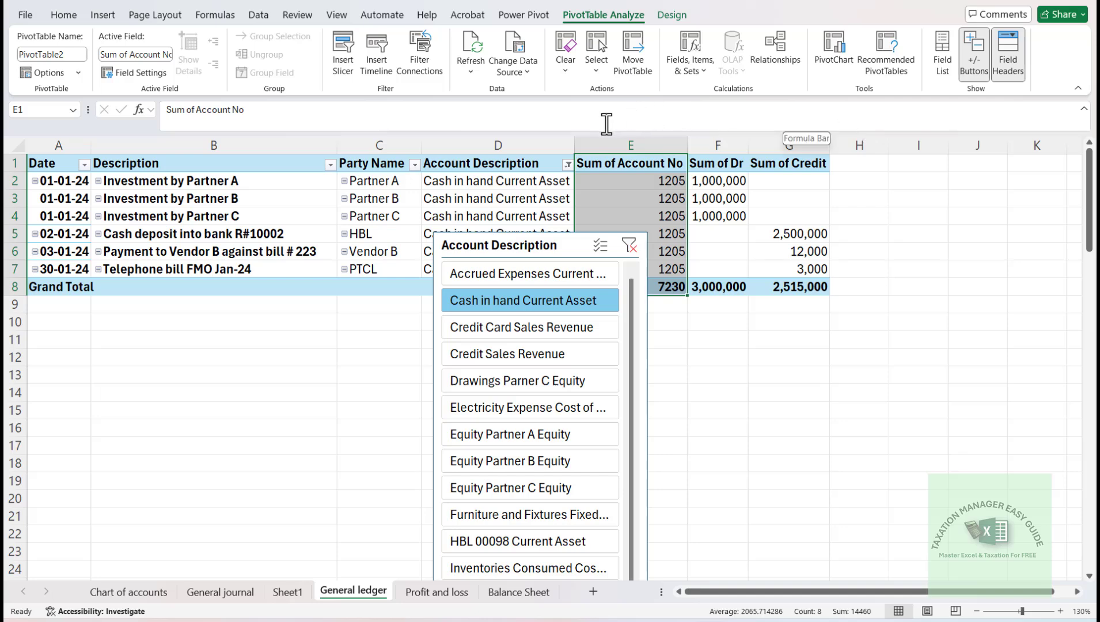
left_click(693, 65)
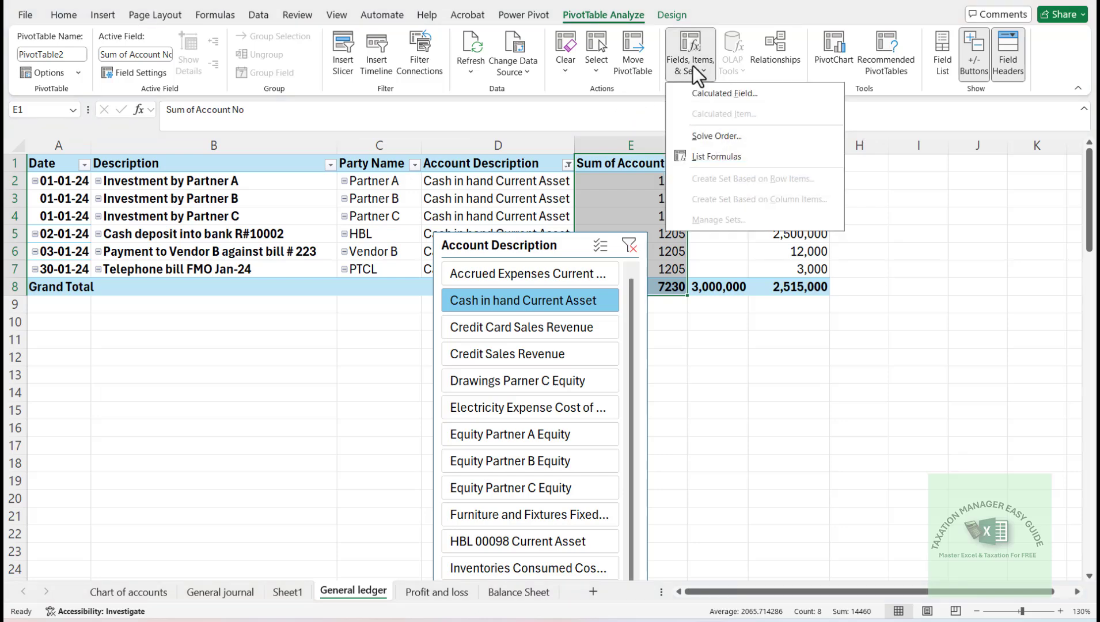
left_click(708, 94)
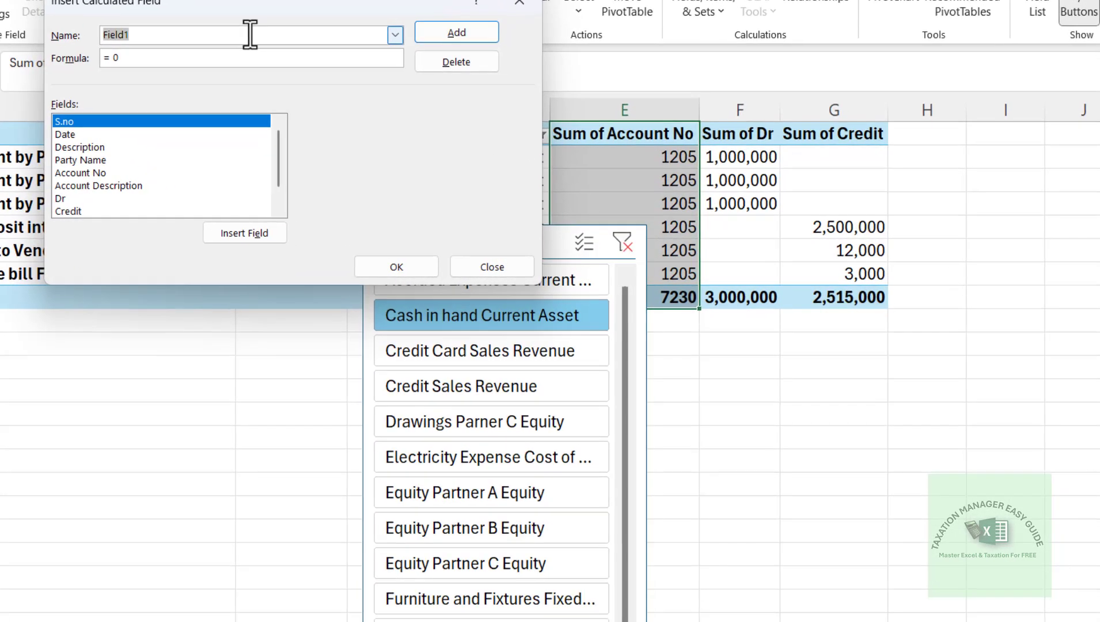
type("Balance")
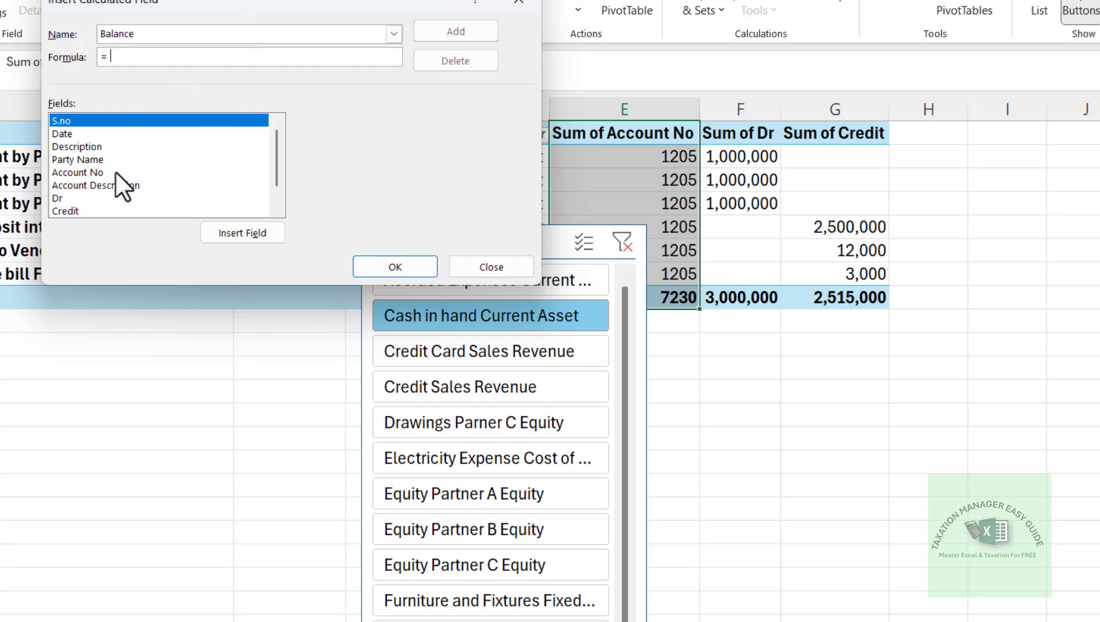
double_click(66, 198)
type("-")
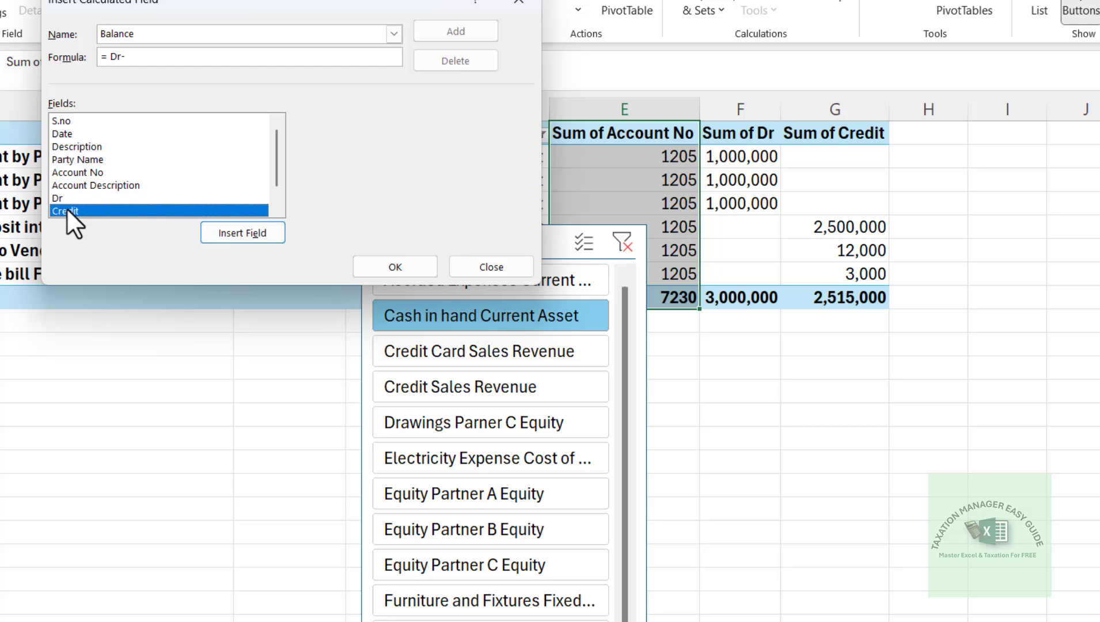
double_click(66, 208)
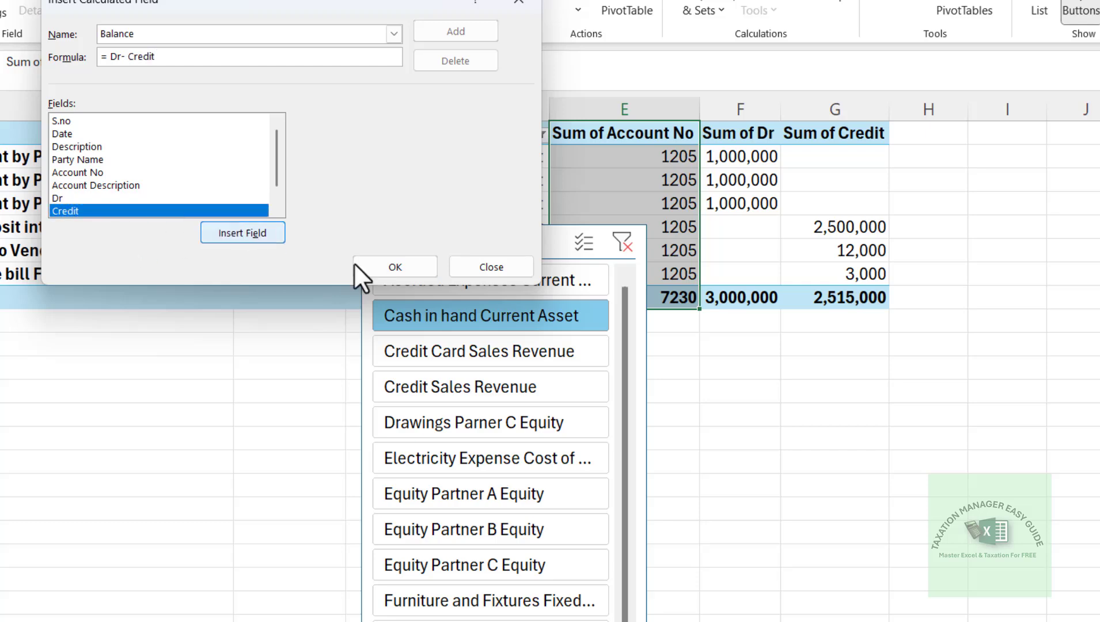
left_click(374, 273)
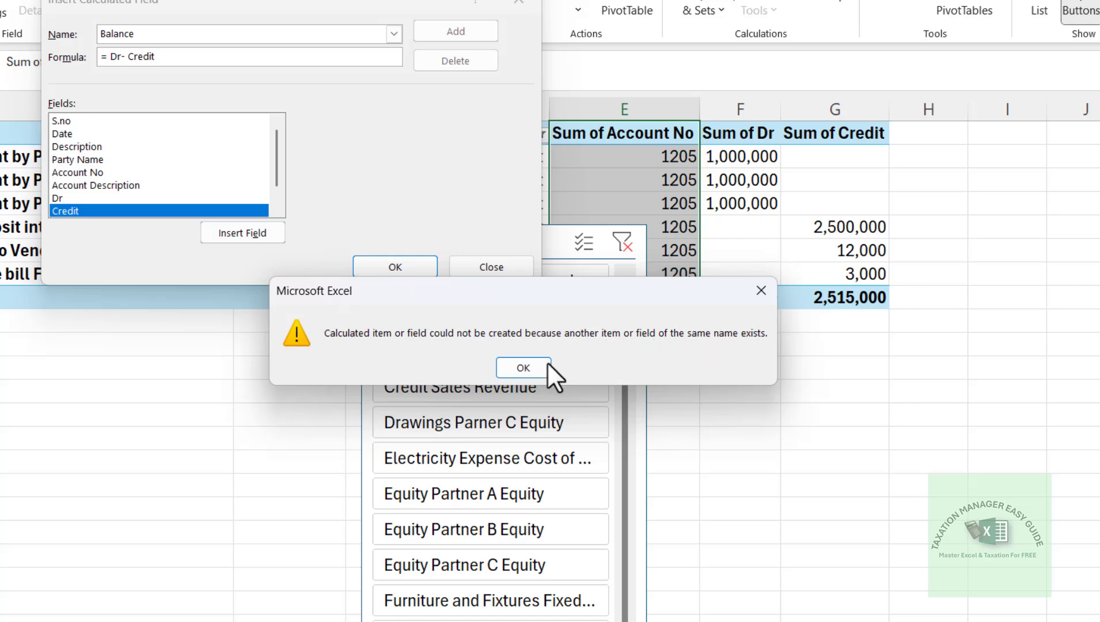
left_click(524, 367)
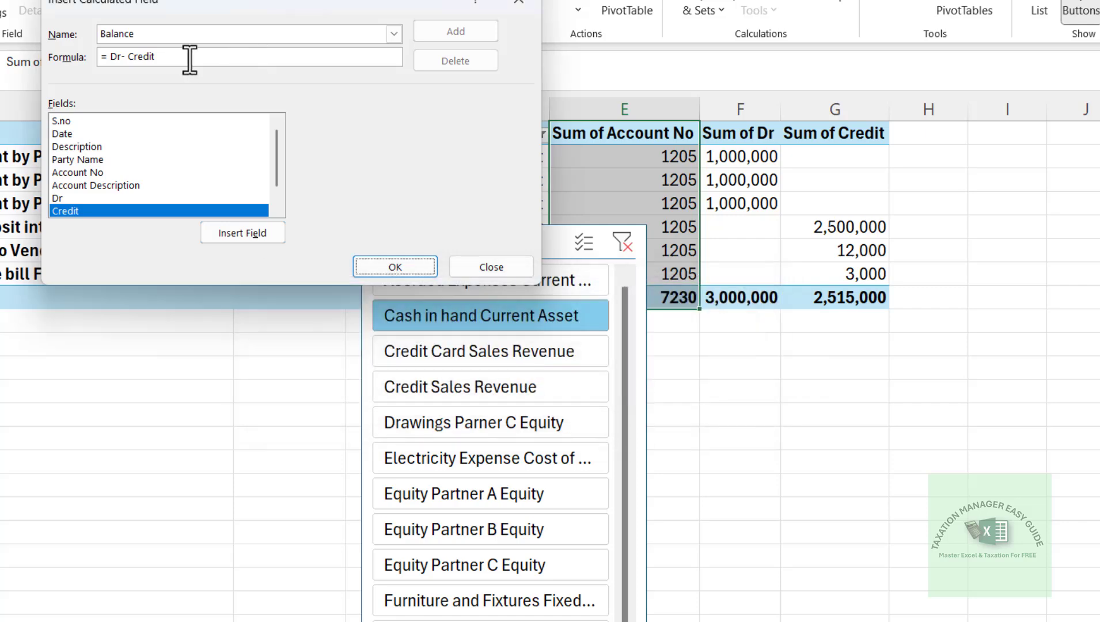
Rename the calculated field to Balance1, add it to the PivotTable and check its grand total
left_click(159, 39)
type("1")
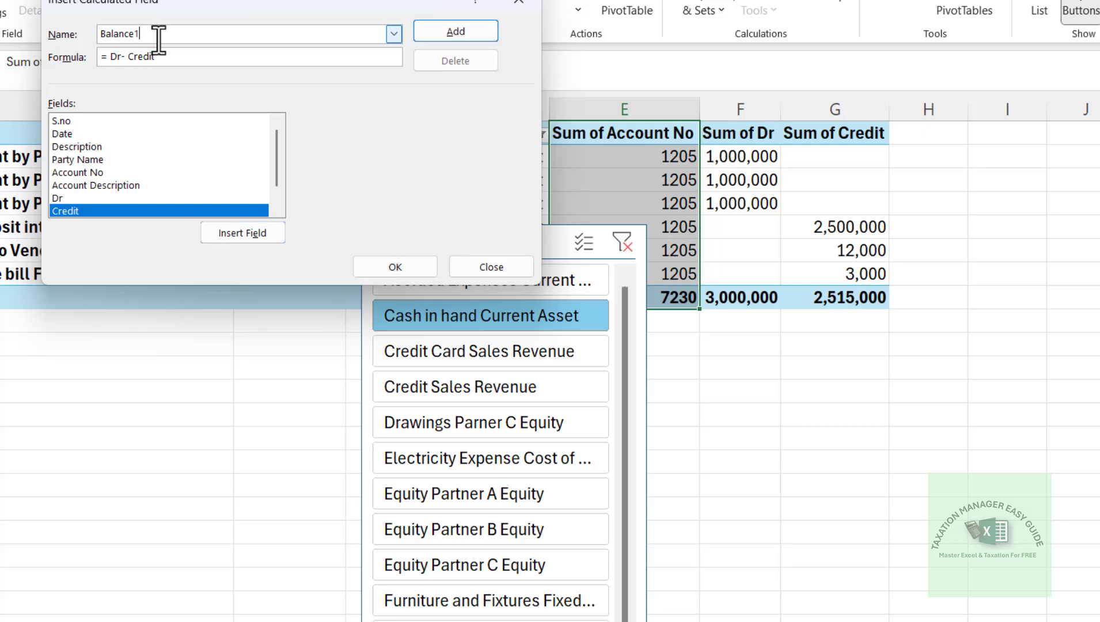
left_click(374, 255)
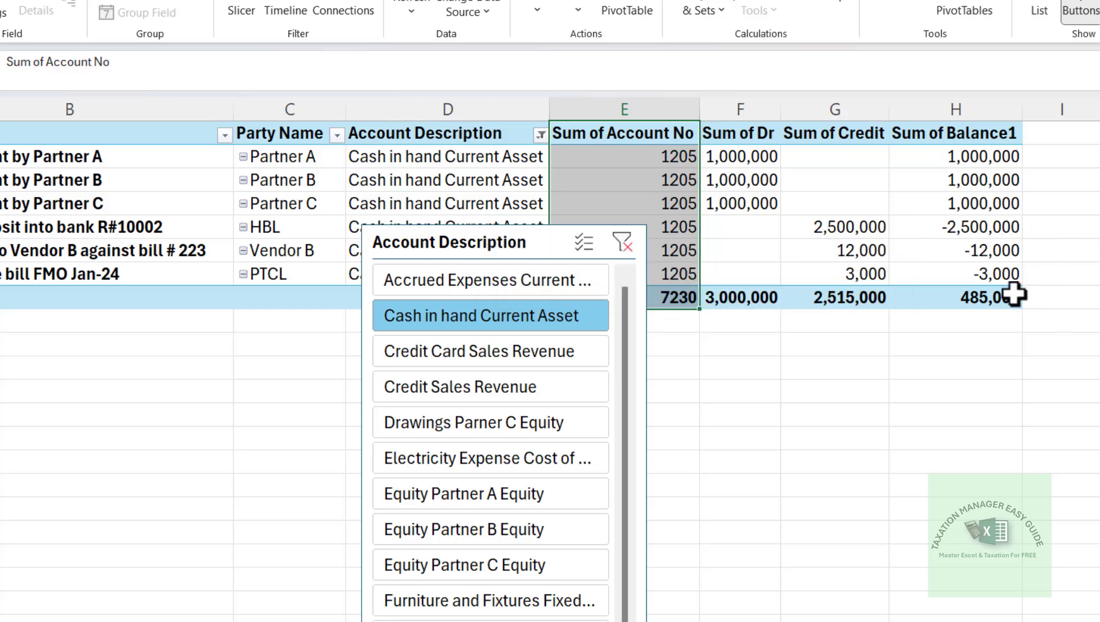
mouse_move(979, 285)
left_click(971, 296)
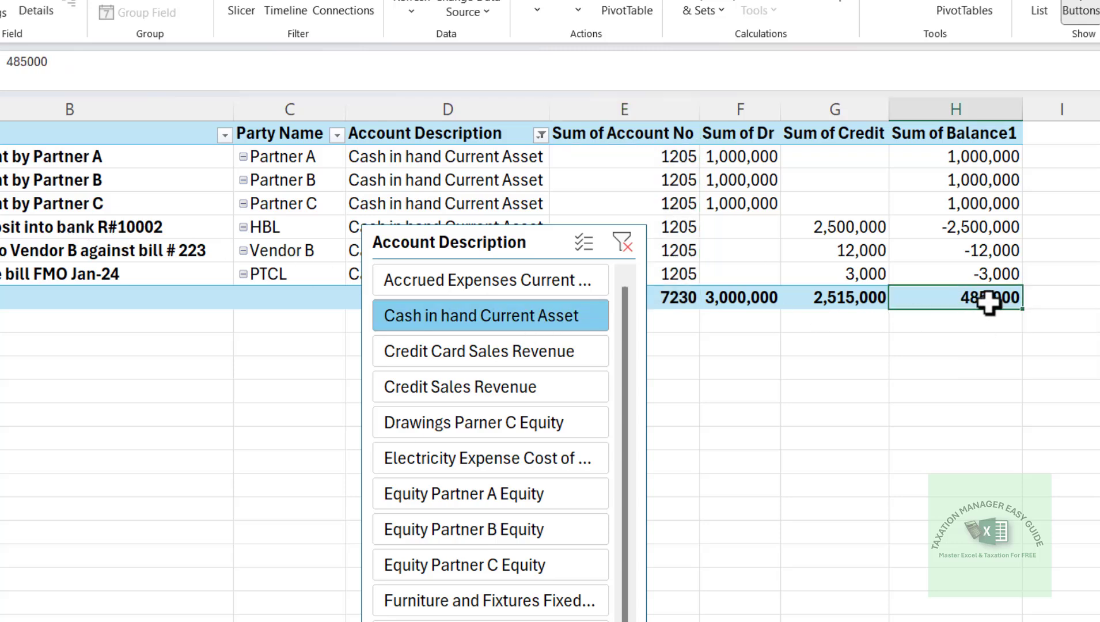
mouse_move(987, 301)
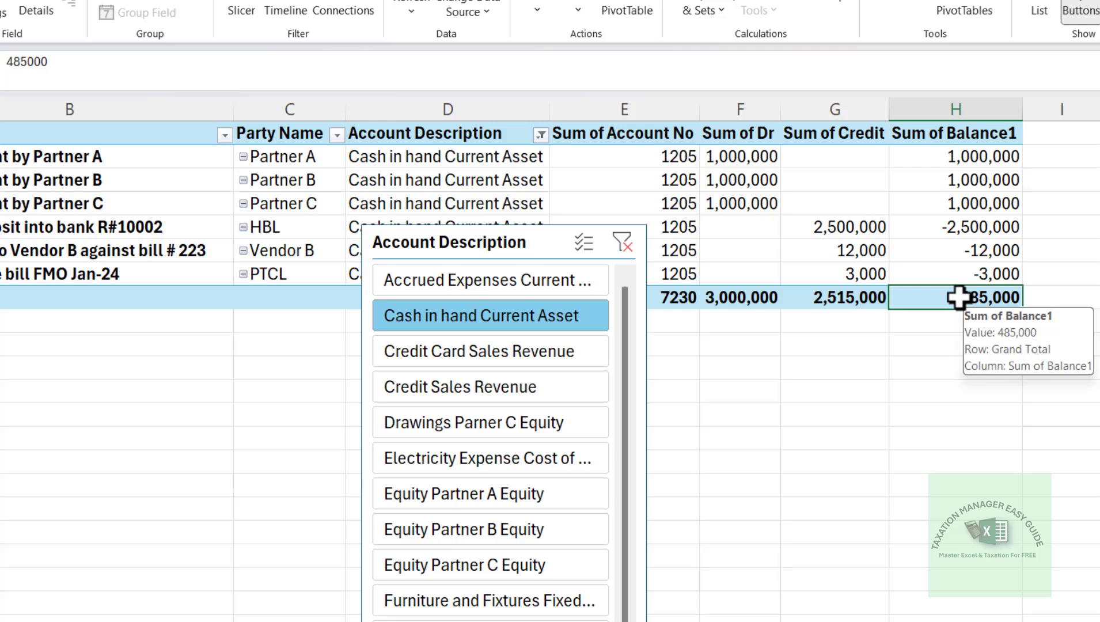
Filter the ledger in turn by Credit Card Sales Revenue, Credit Sales Revenue, Drawings Parner C Equity and Electricity Expense Cost of Sales
left_click(492, 356)
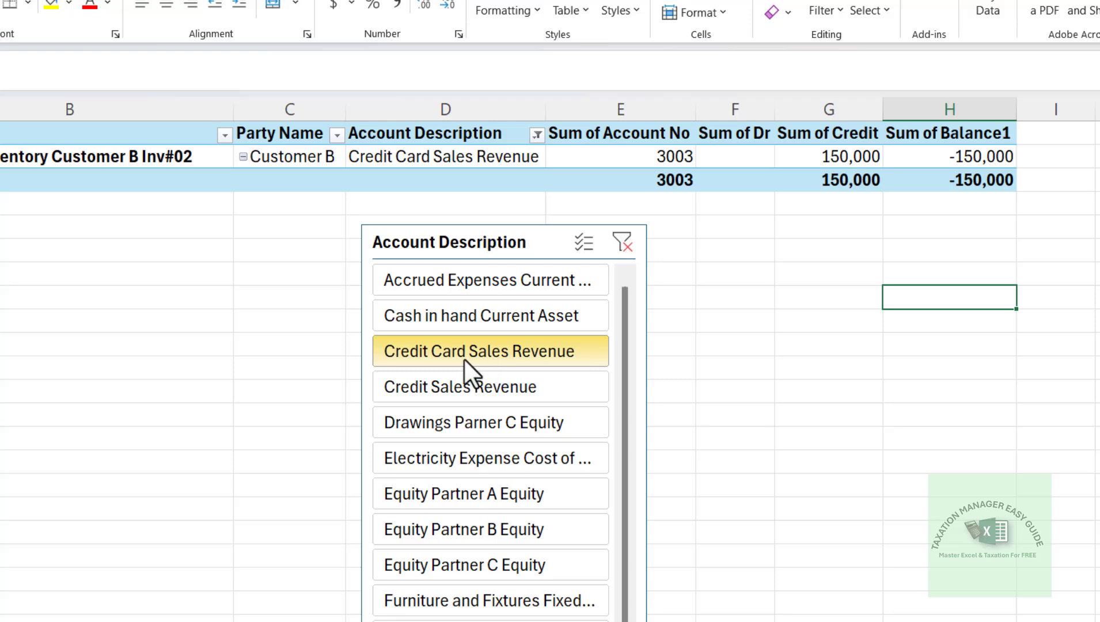
left_click(484, 391)
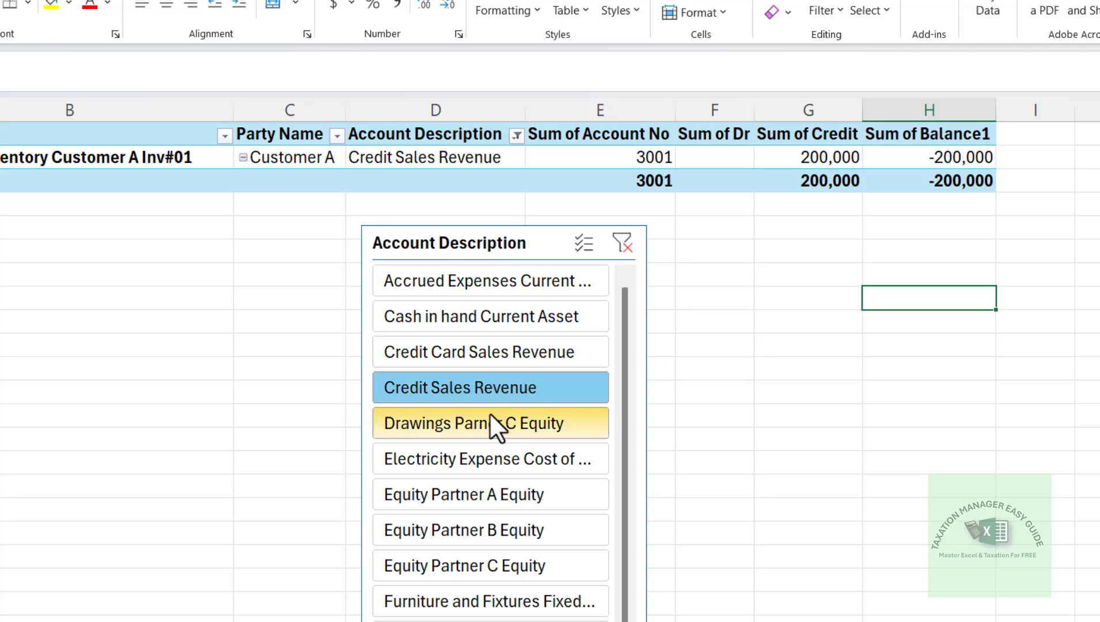
left_click(490, 416)
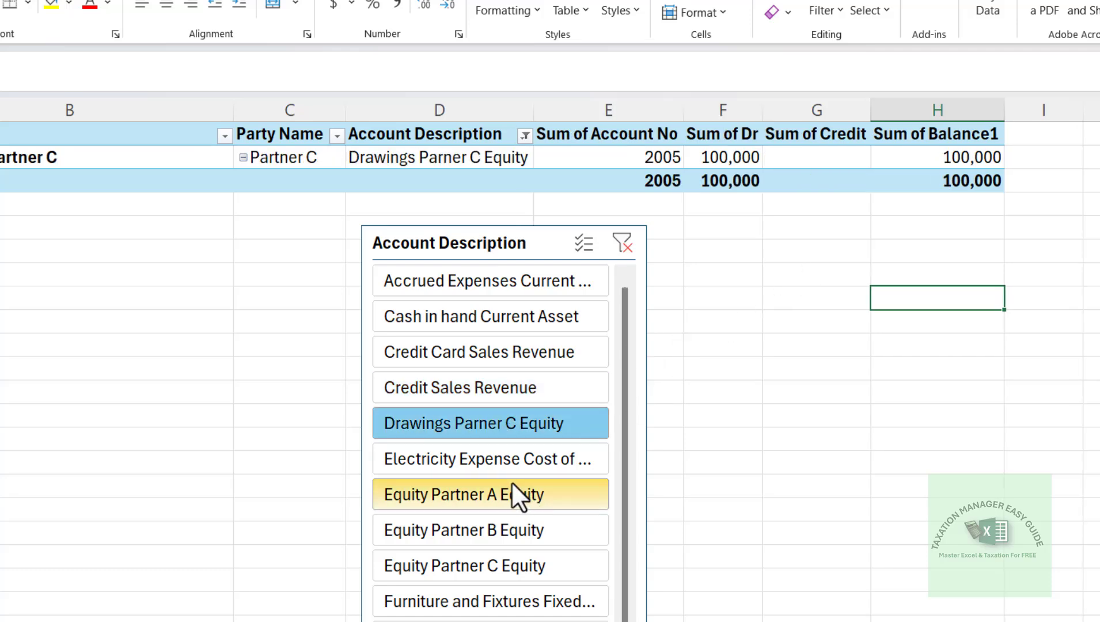
left_click(492, 456)
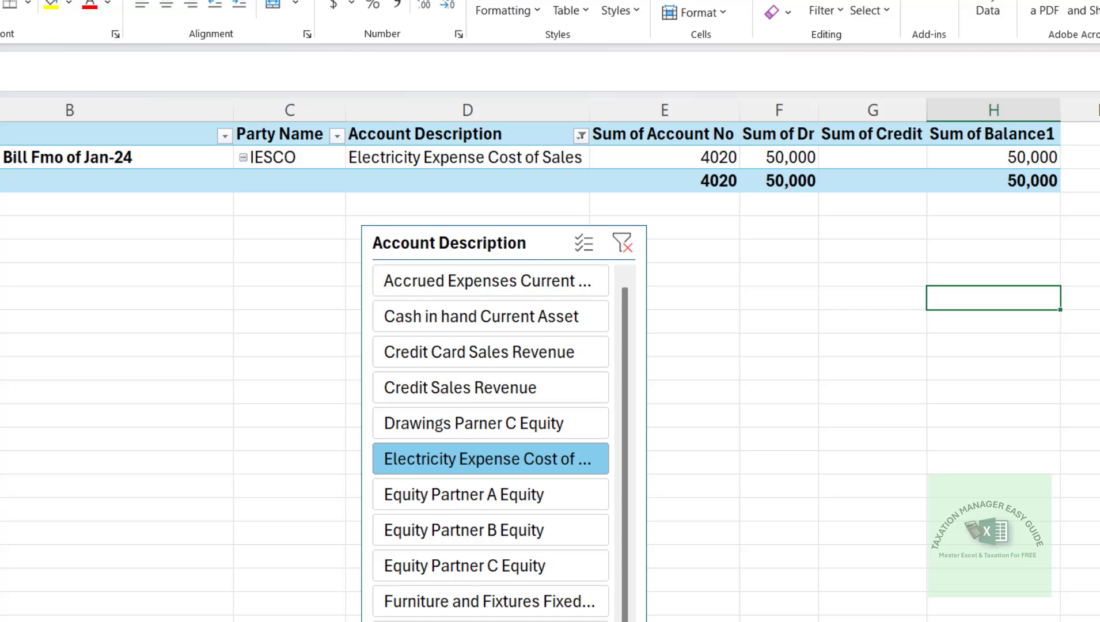
left_click(1097, 300)
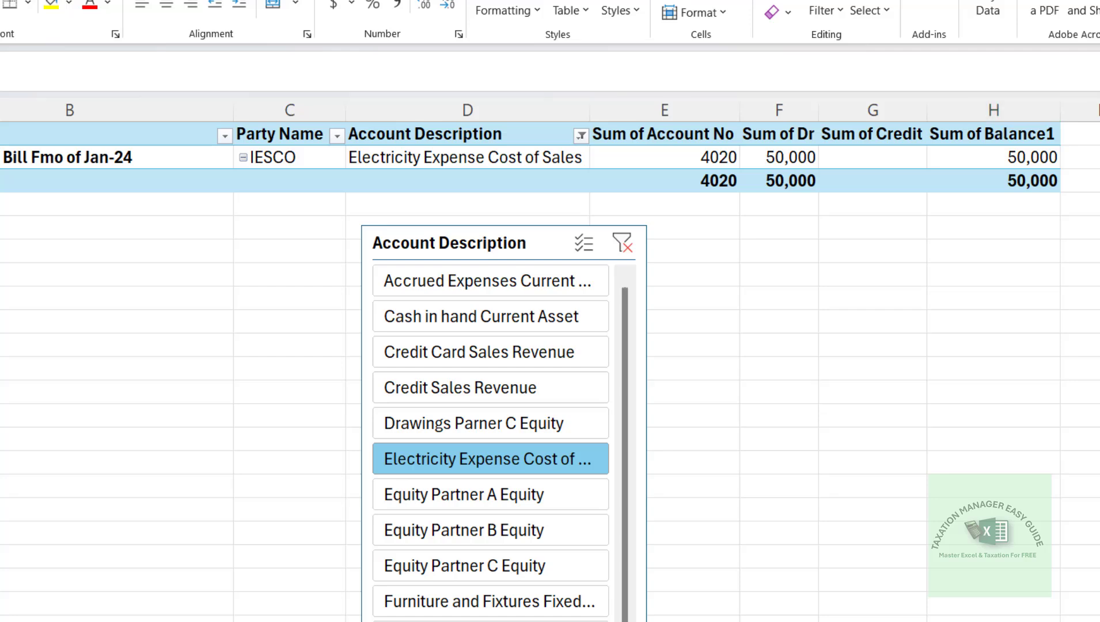
Clear the Account Description slicer's filter to include all accounts in the ledger
left_click(623, 246)
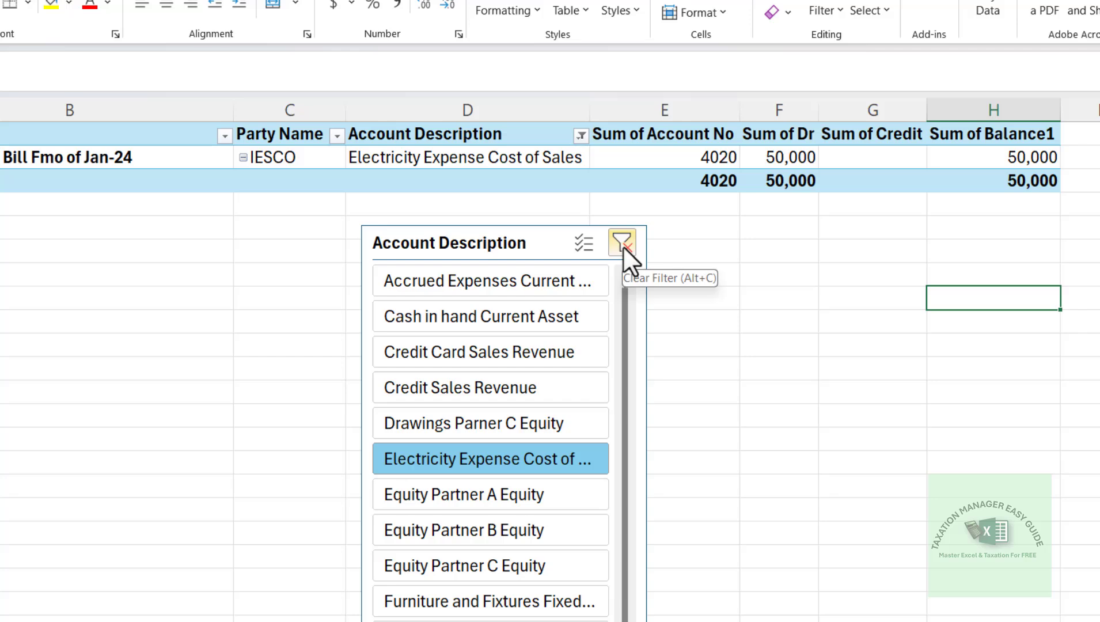
left_click(623, 247)
left_click(624, 247)
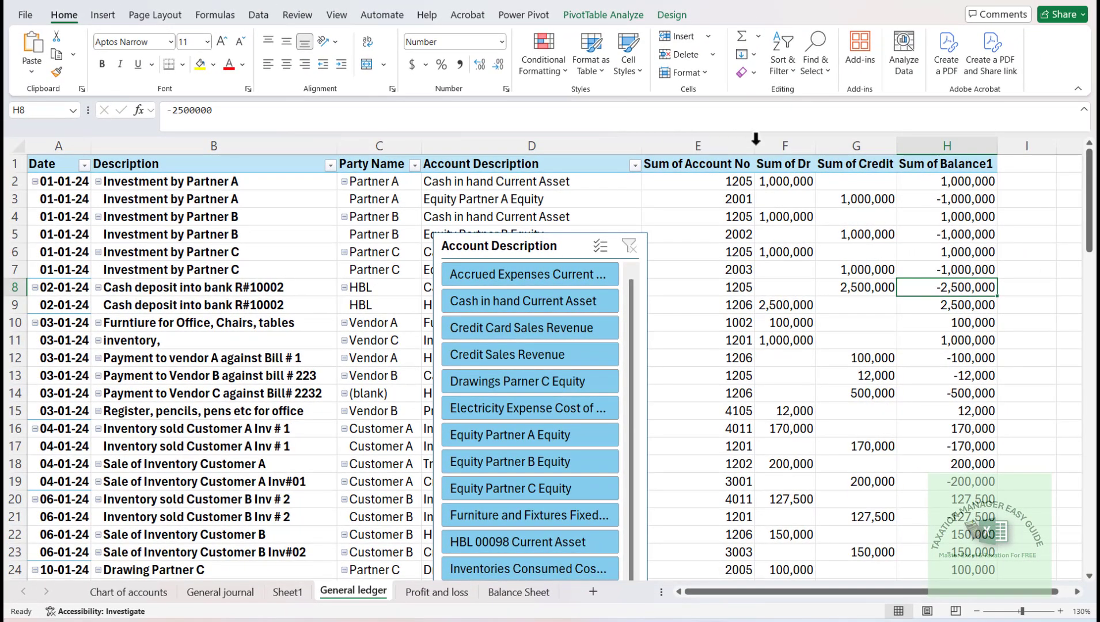
Narrow the Sum of Account No, Sum of Credit and Sum of Balance1 columns to roughly fit their numbers
left_click_drag(756, 142, 686, 150)
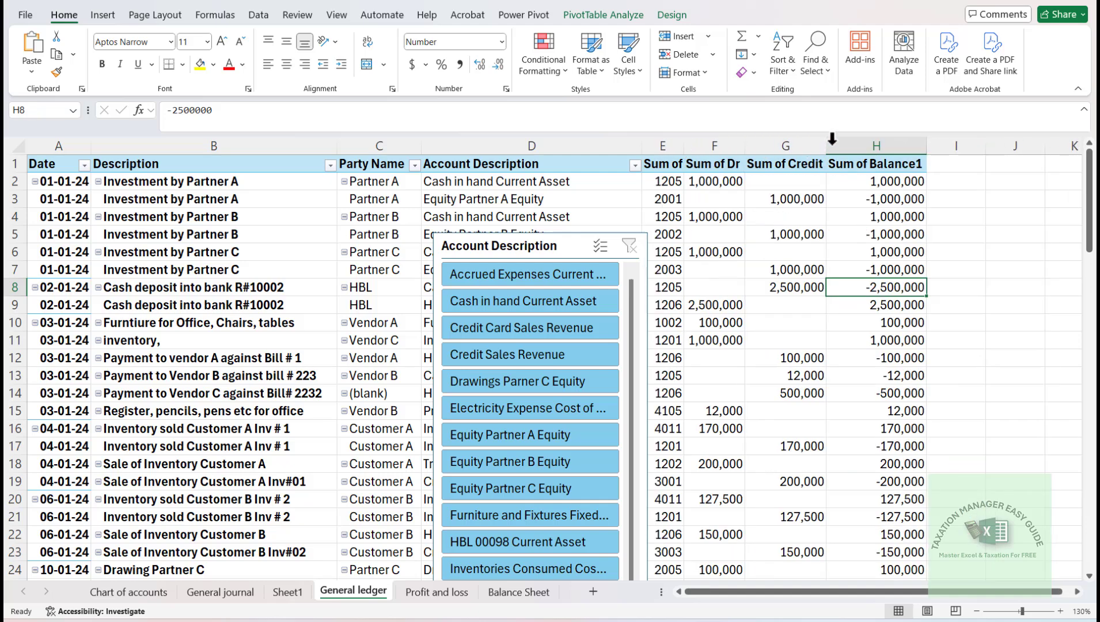
left_click_drag(827, 141, 813, 141)
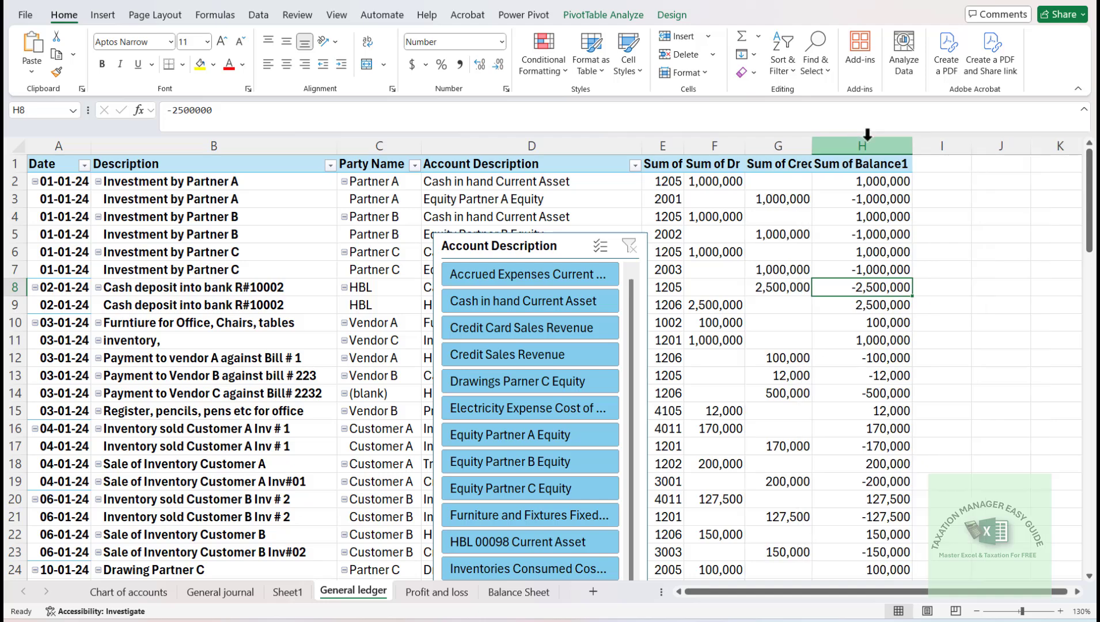
left_click_drag(912, 135, 877, 144)
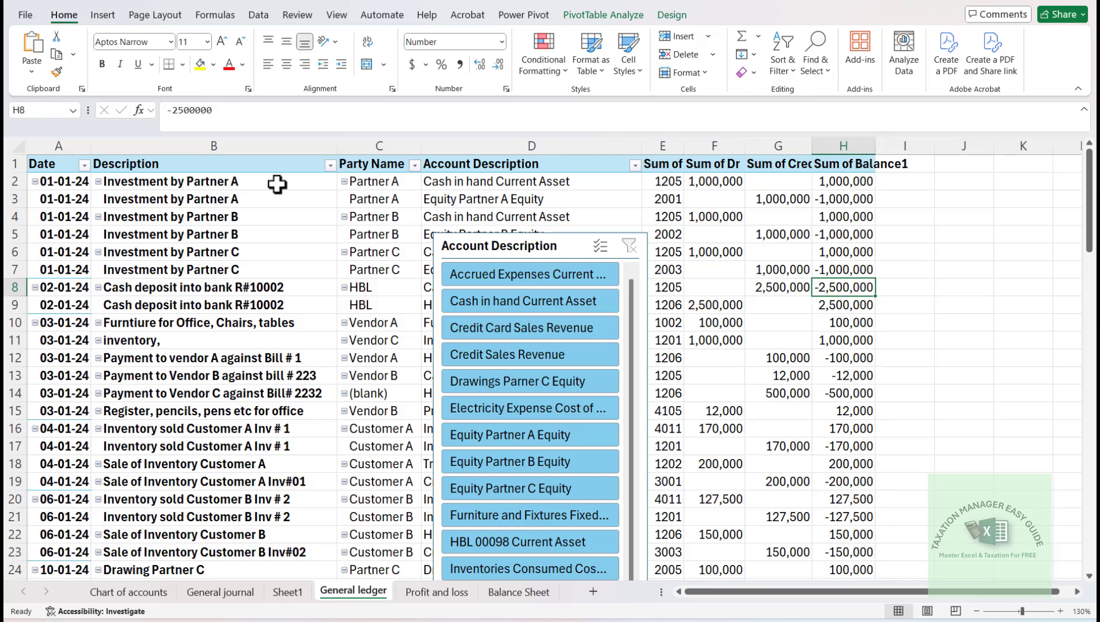
Wrap the text in the ledger's header row and slightly widen the Sum of Account No column
left_click(8, 168)
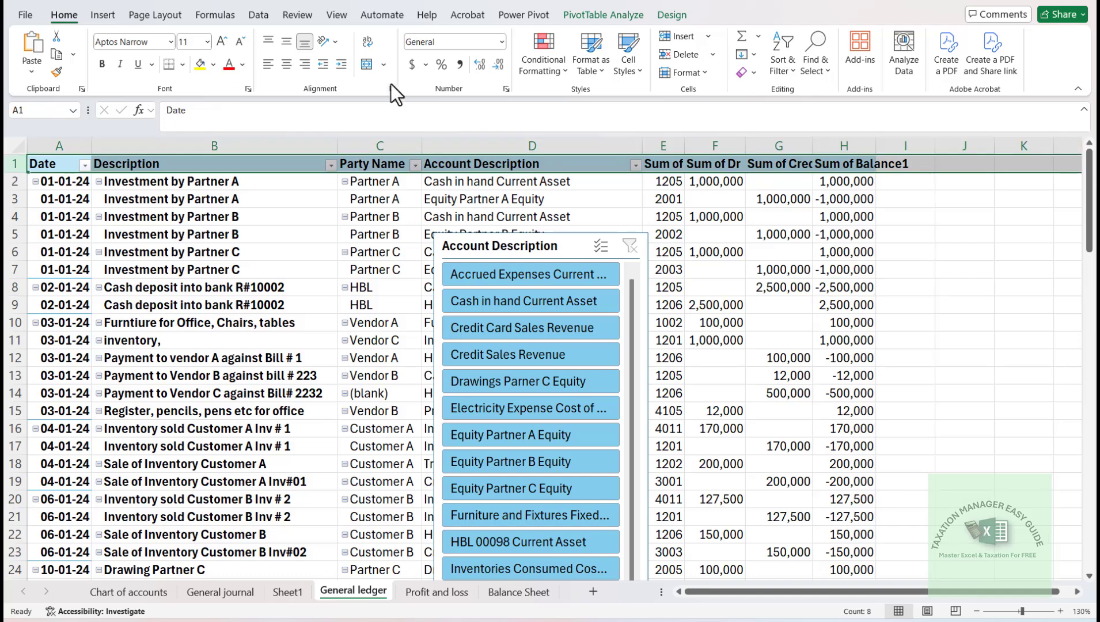
left_click(372, 46)
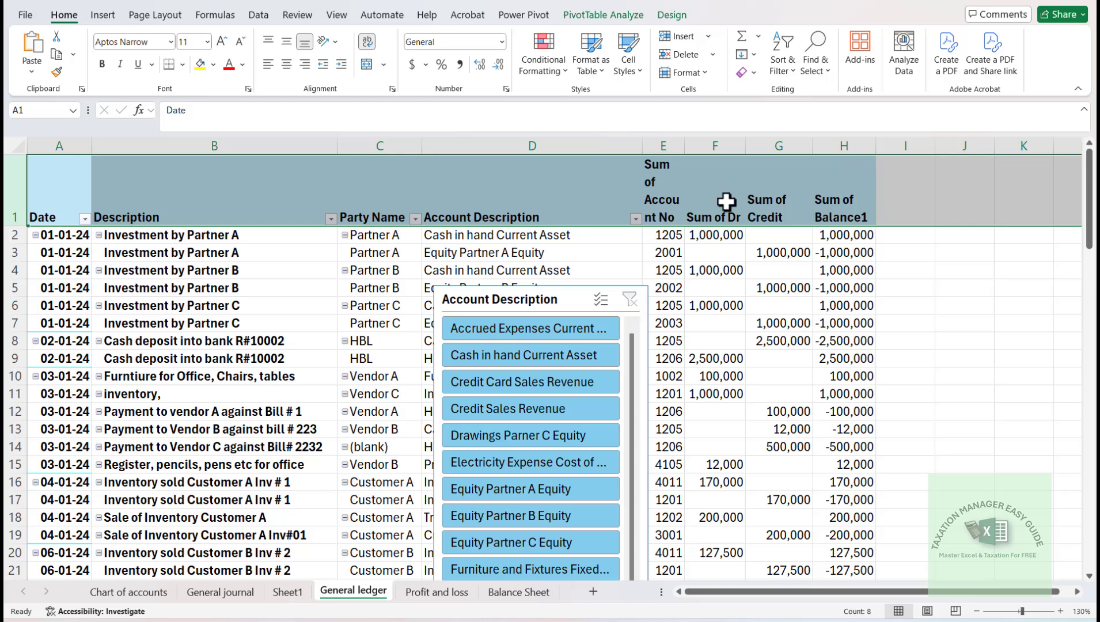
left_click_drag(684, 141, 697, 141)
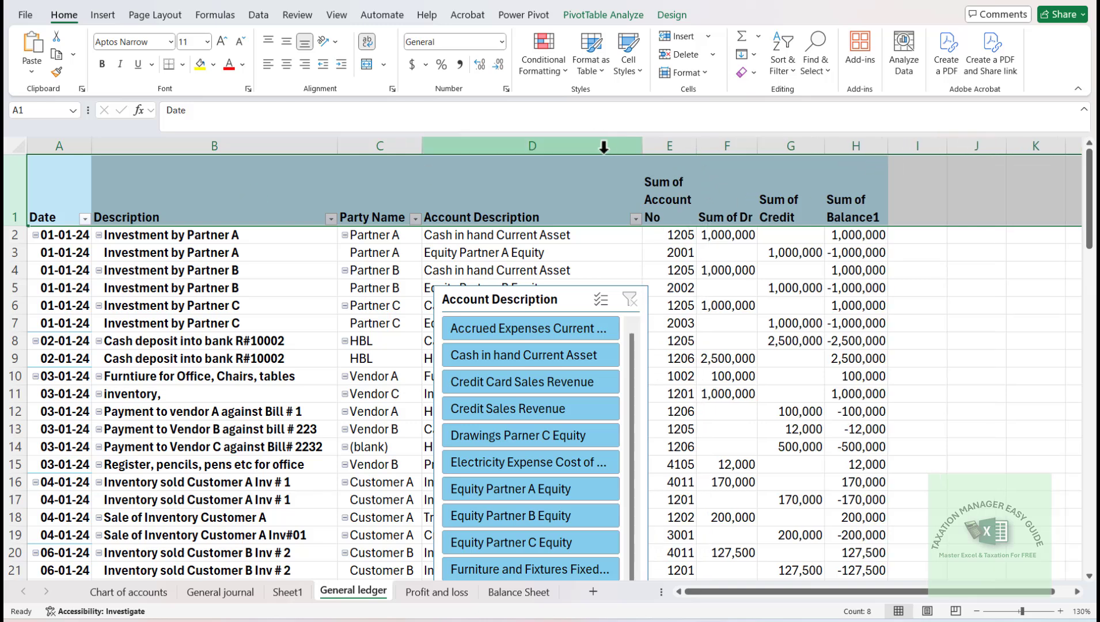
Center the header row's text horizontally and vertically
left_click(286, 65)
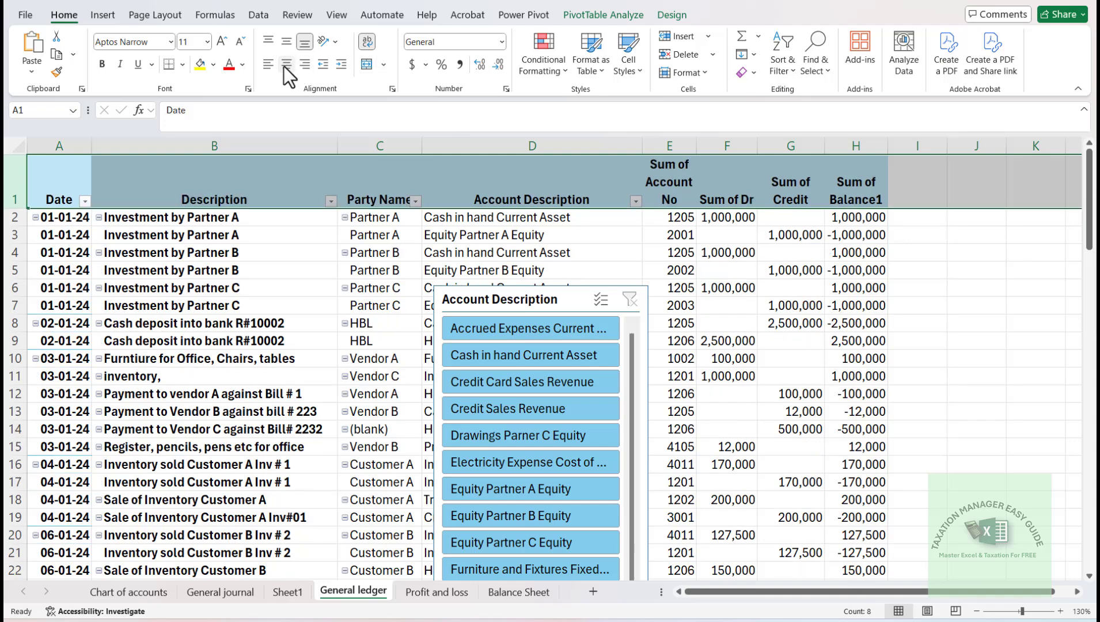
left_click(287, 41)
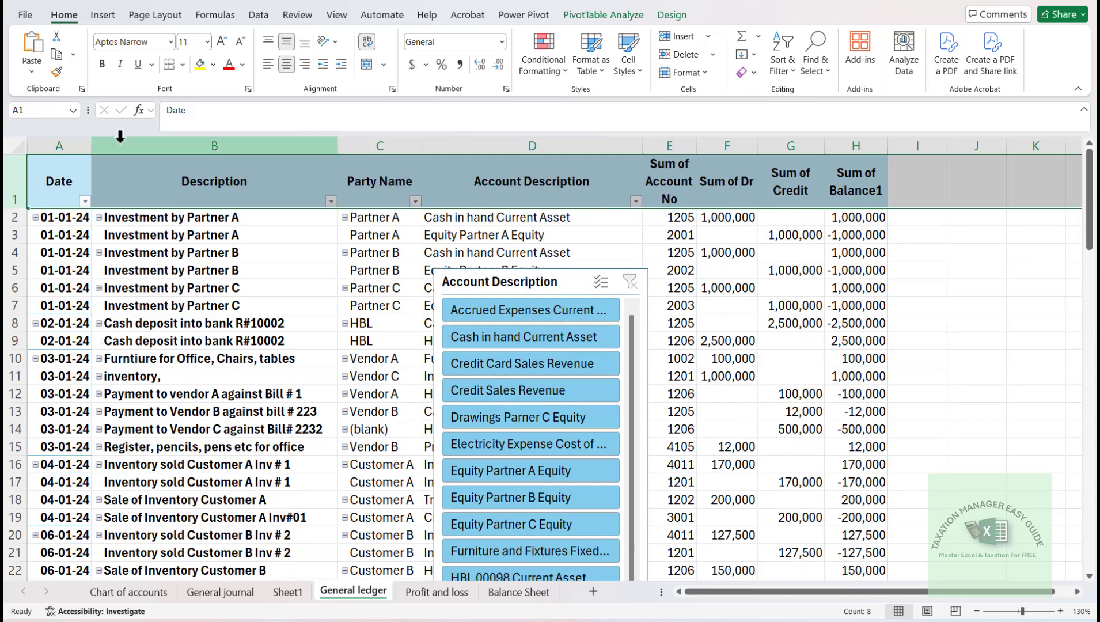
left_click(223, 274)
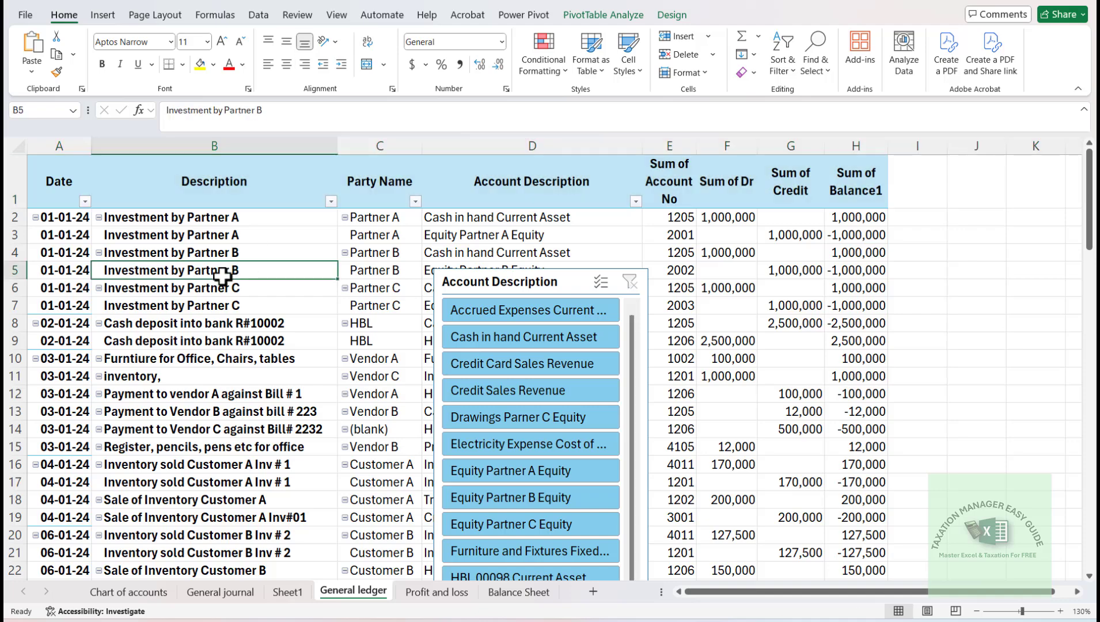
Apply the Green, Pivot Style Medium 4 style to the general ledger PivotTable
left_click(682, 15)
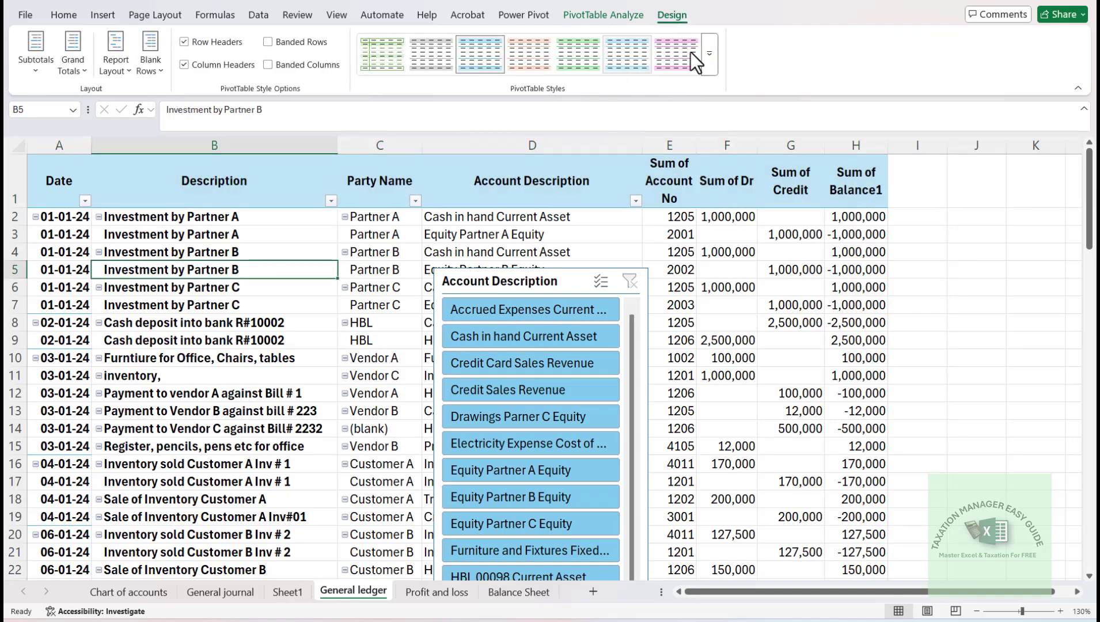
left_click(708, 52)
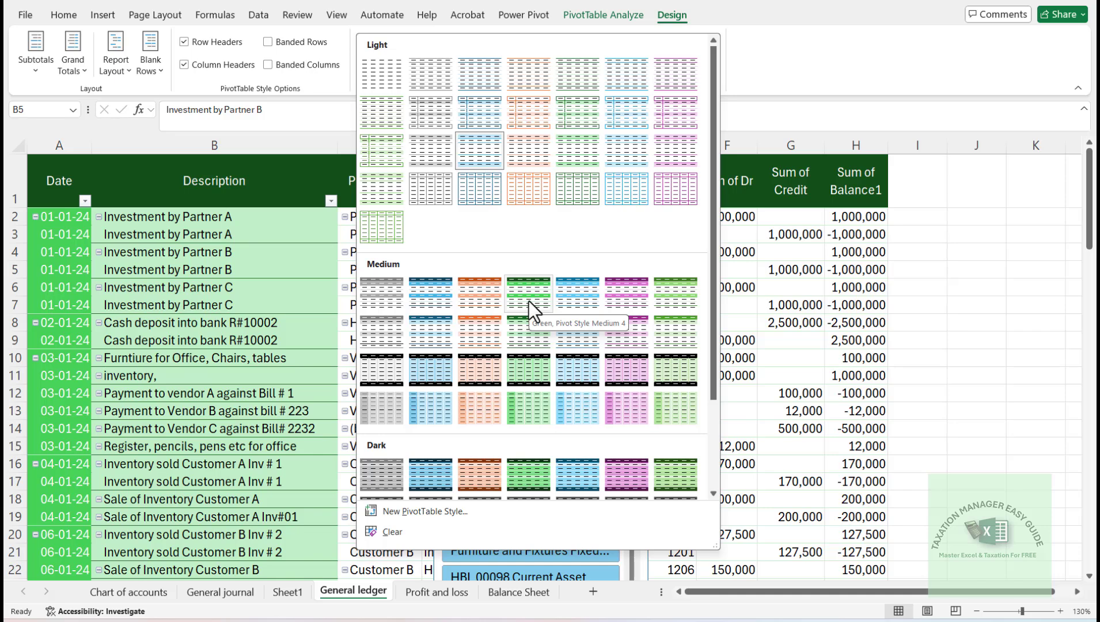
left_click(529, 301)
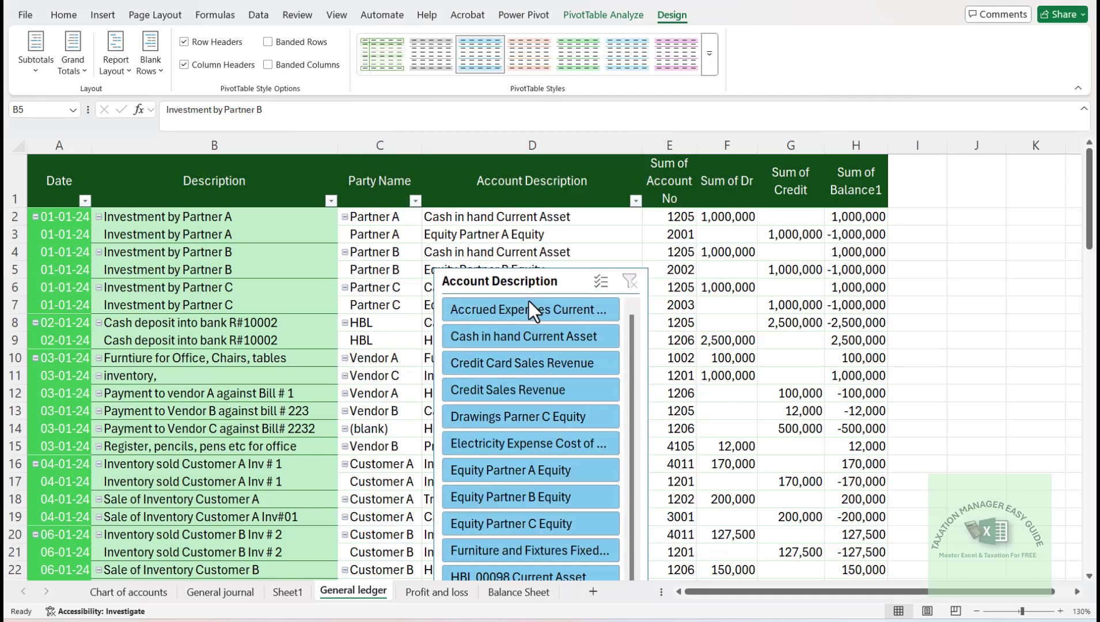
left_click(372, 258)
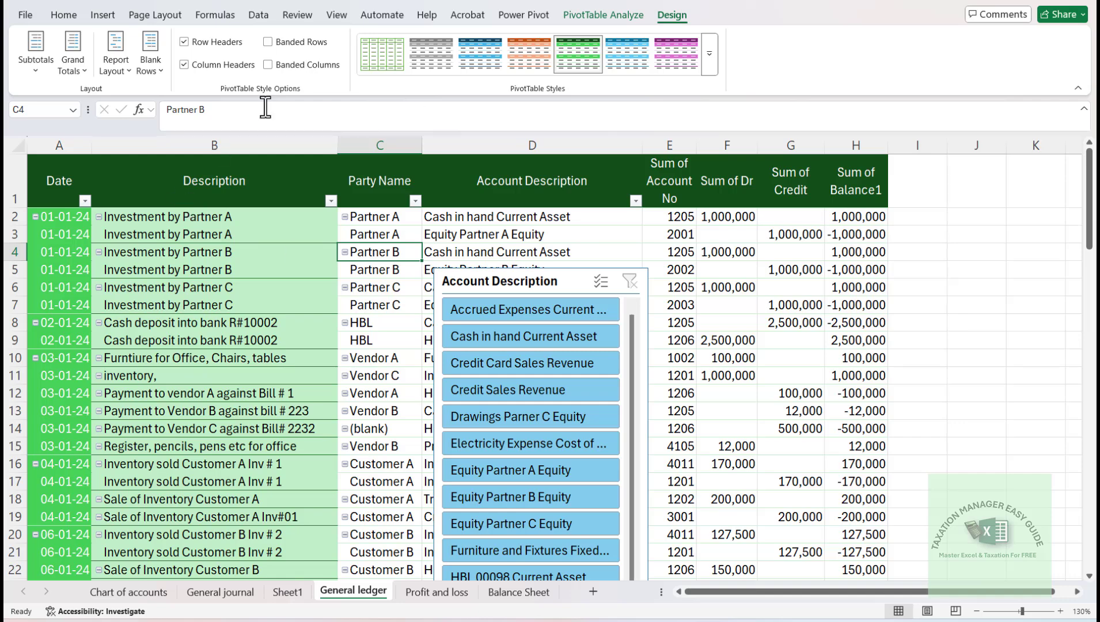
left_click(602, 15)
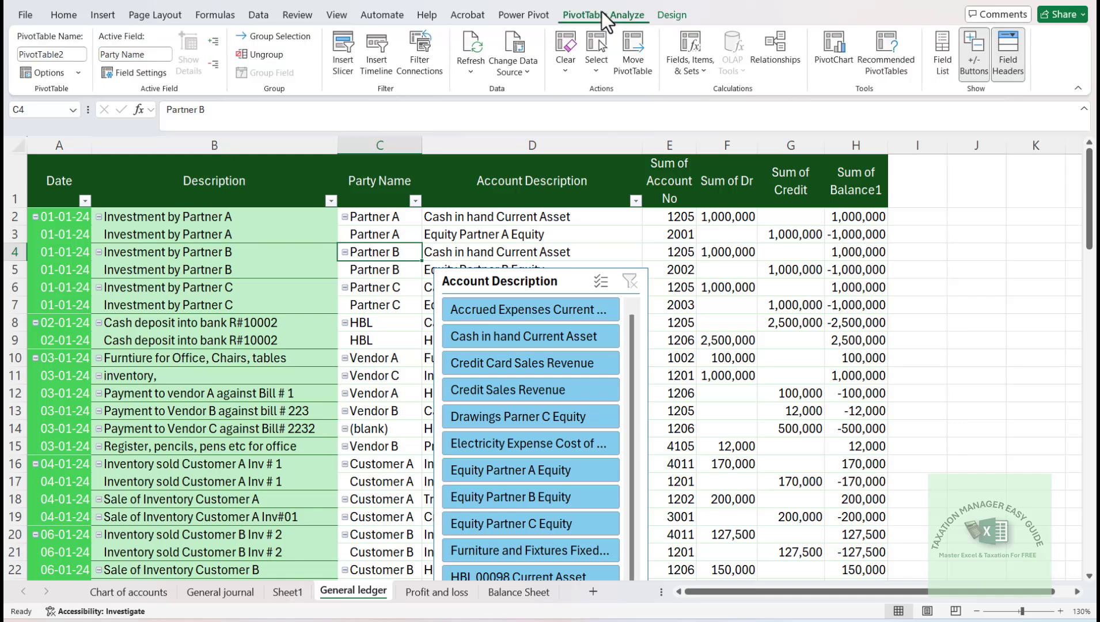
Turn off autofitting column widths on update for the general ledger PivotTable
left_click(75, 76)
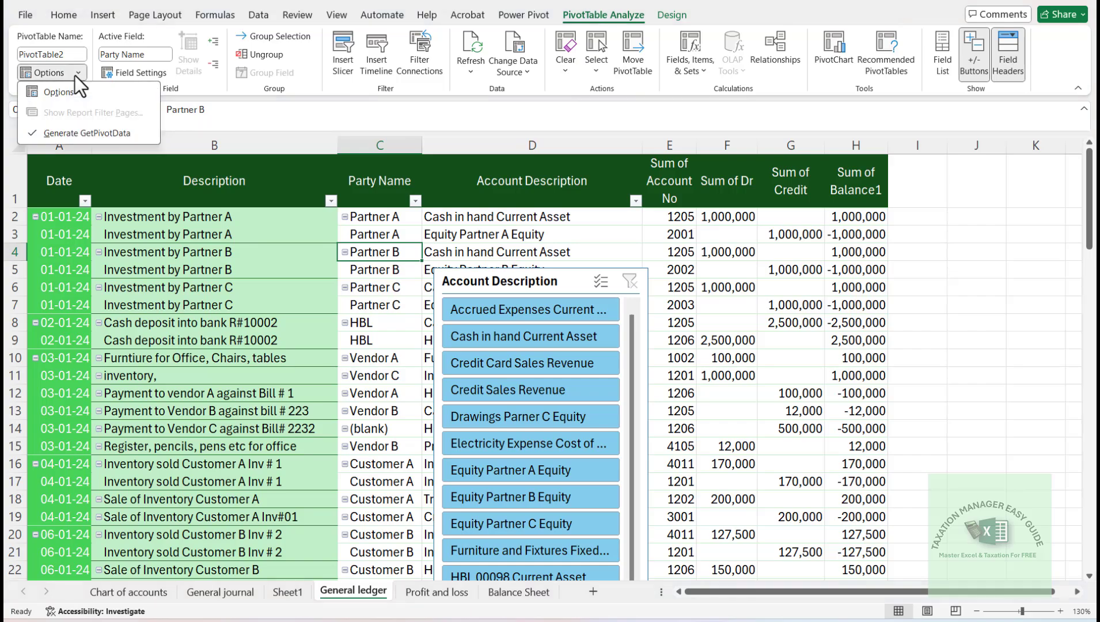
left_click(57, 91)
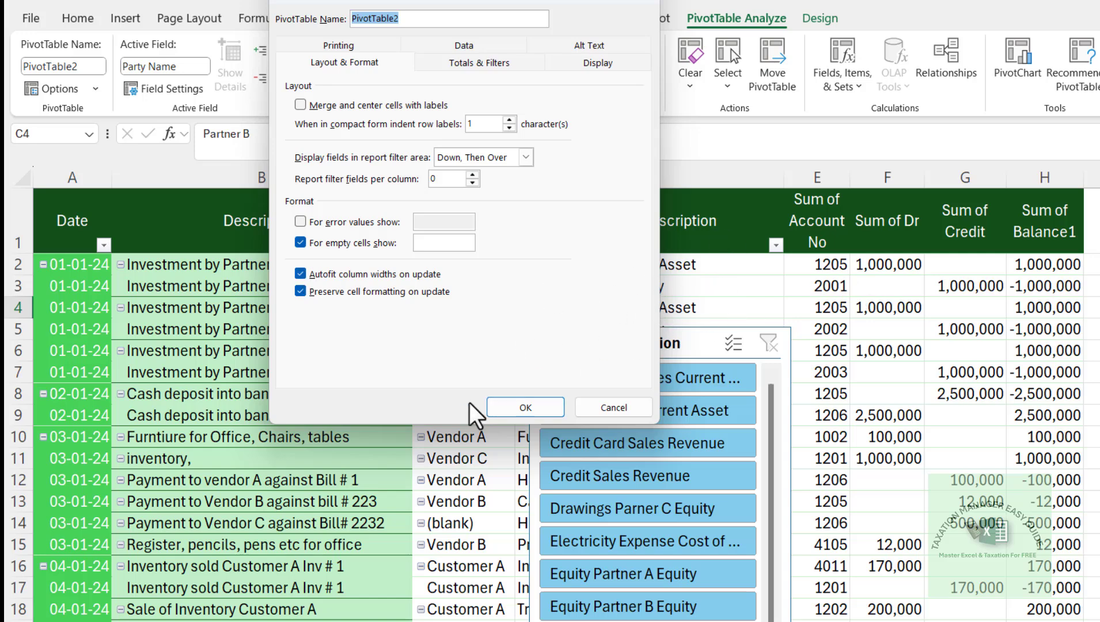
left_click(300, 275)
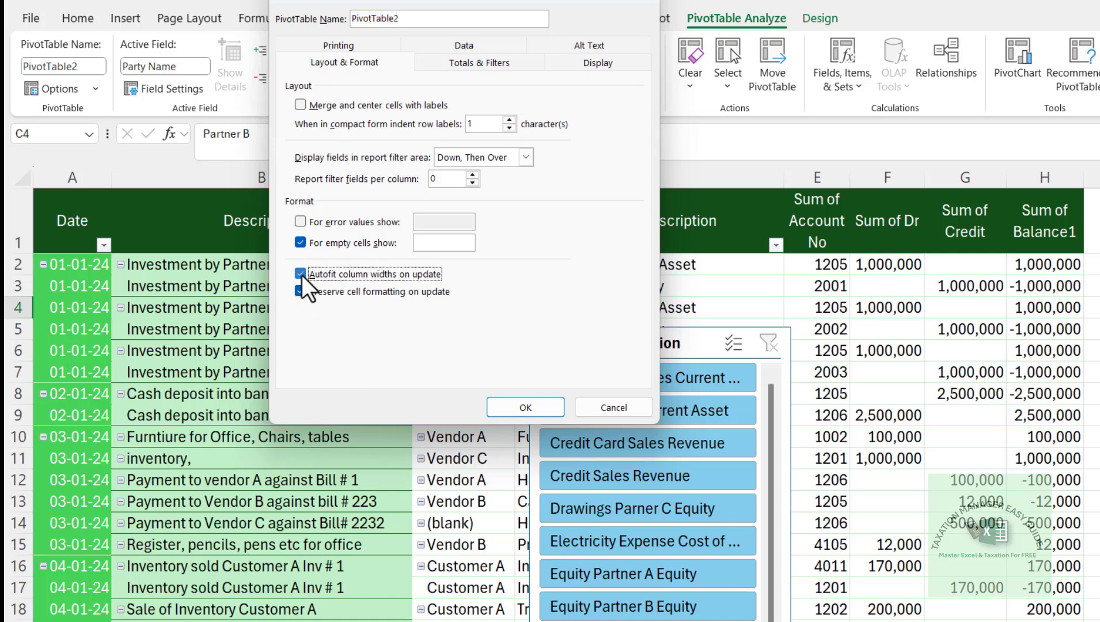
left_click(520, 410)
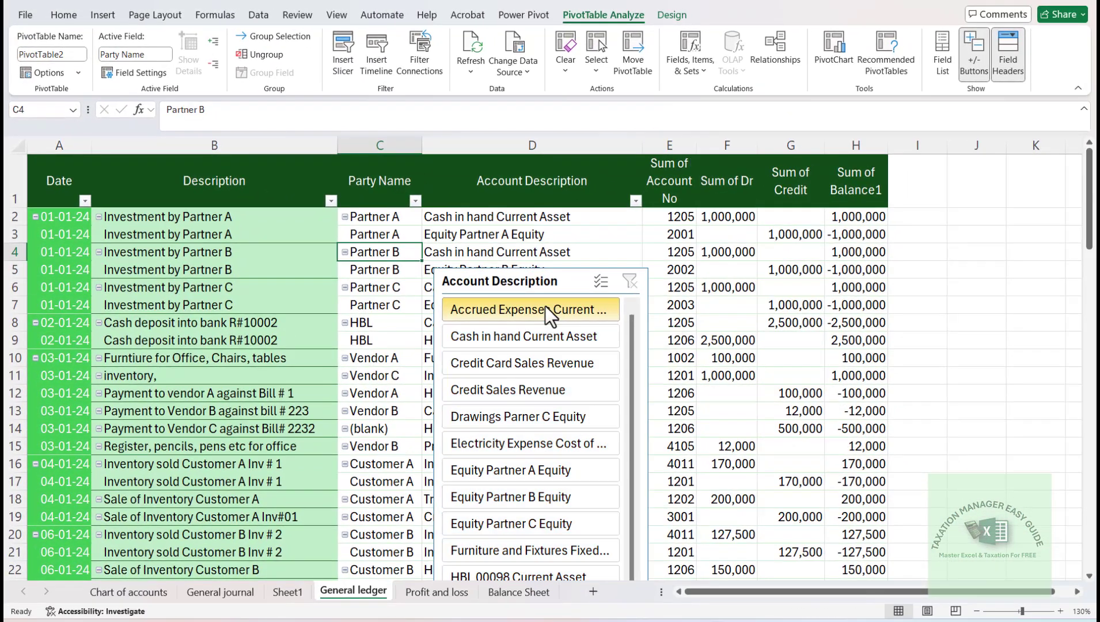
Filter the ledger by Accrued Expenses, Cash in hand Current Asset, Credit Card Sales Revenue and Credit Sales Revenue one after another with the slicer
left_click(578, 324)
left_click(537, 336)
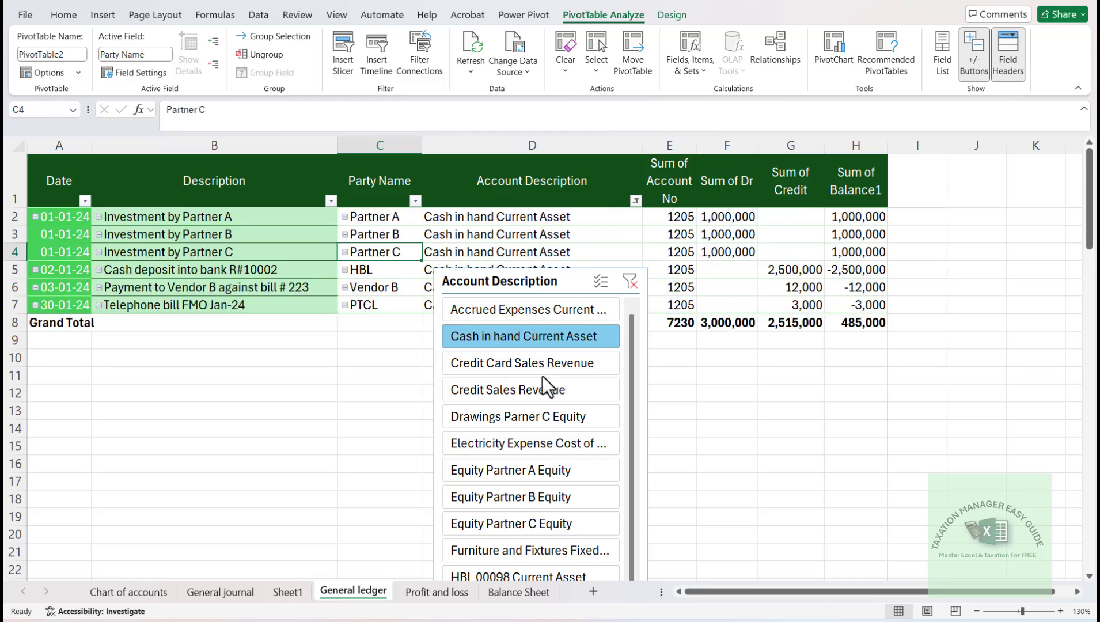
left_click(542, 361)
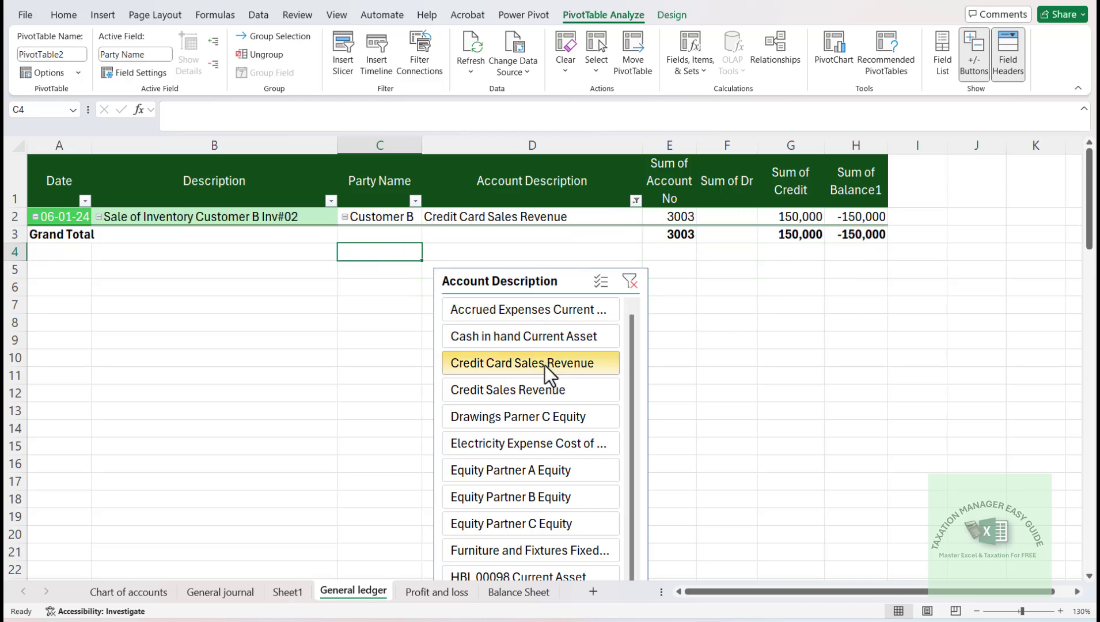
left_click(536, 397)
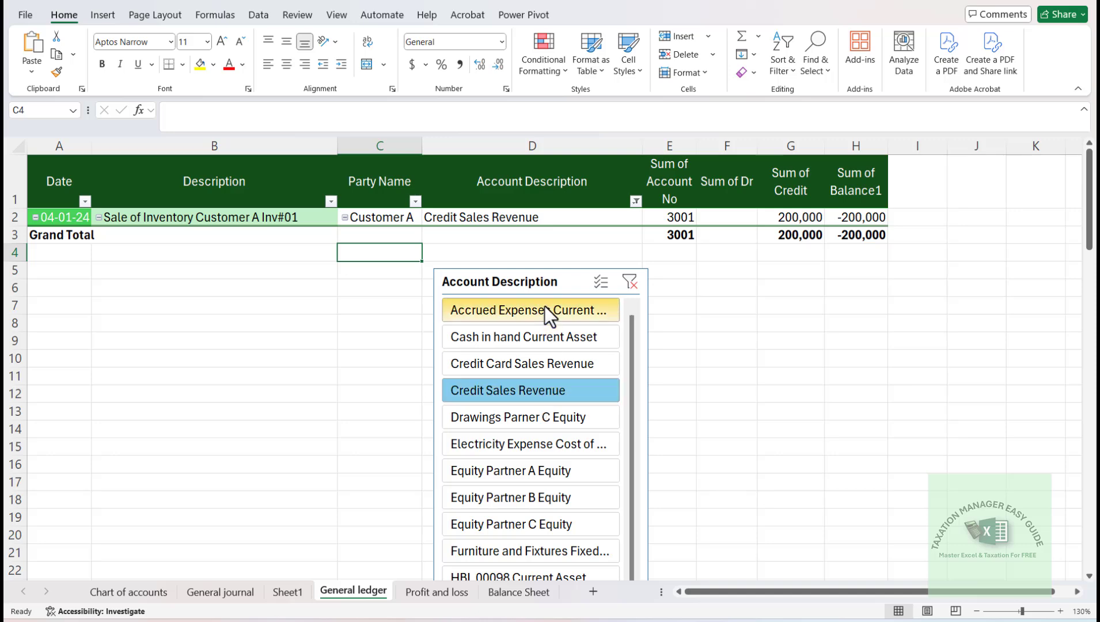
Move the Account Description slicer beside the ledger over columns I to K and clear its filter
left_click_drag(527, 278, 980, 166)
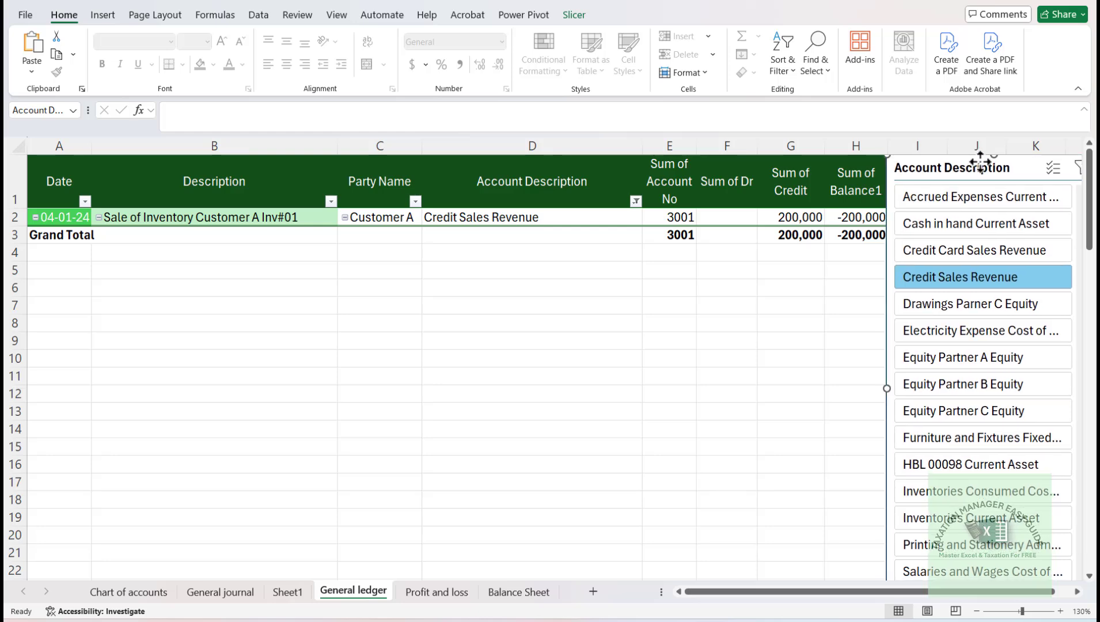
left_click(565, 307)
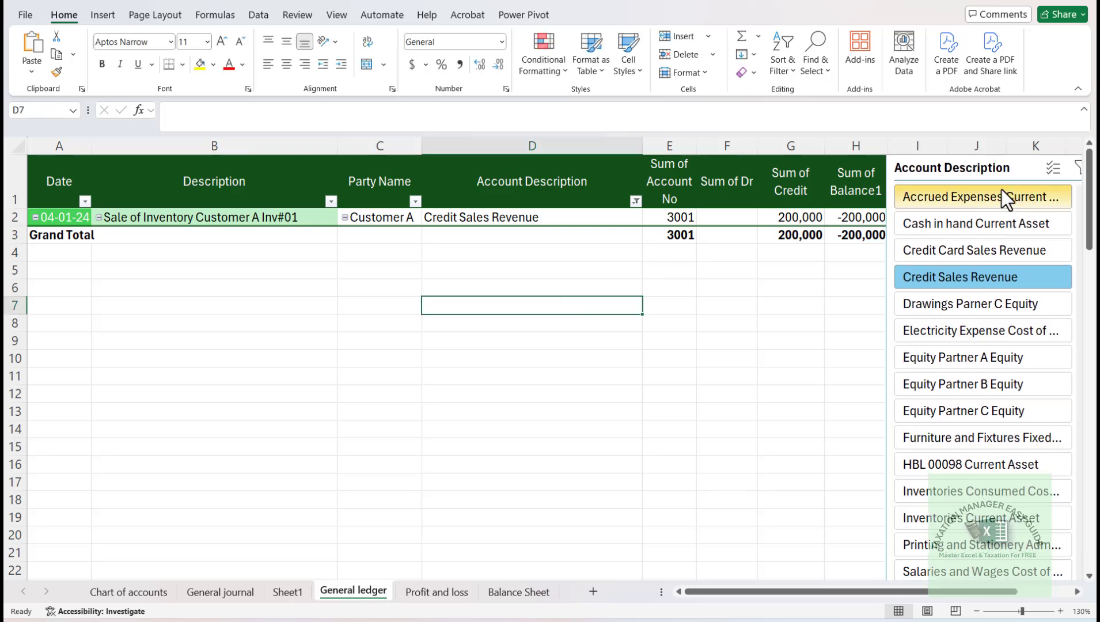
left_click(1080, 171)
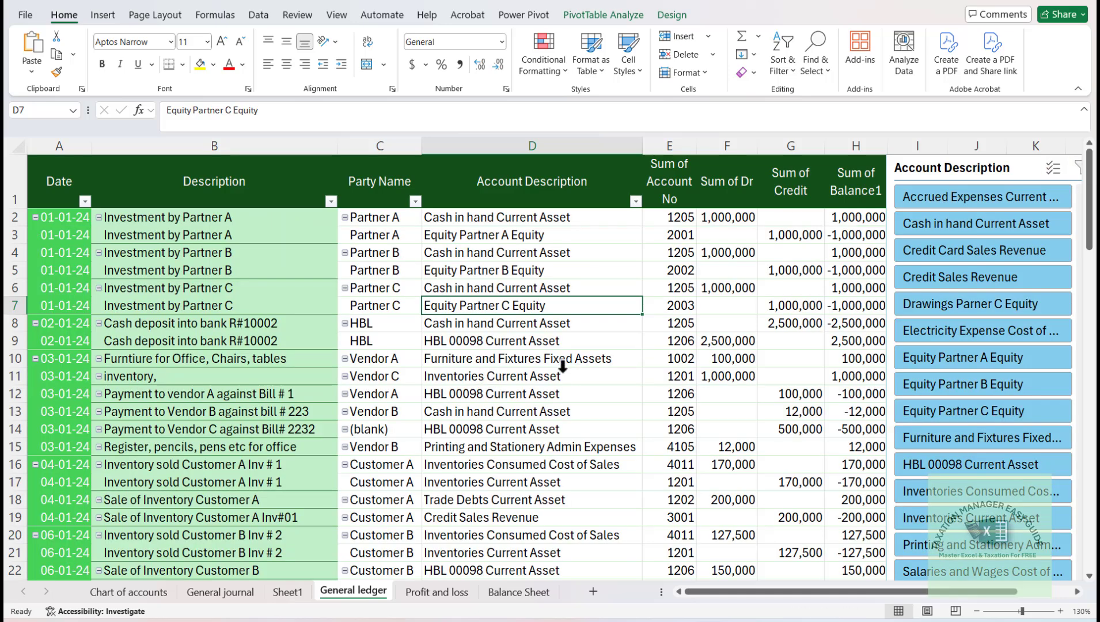